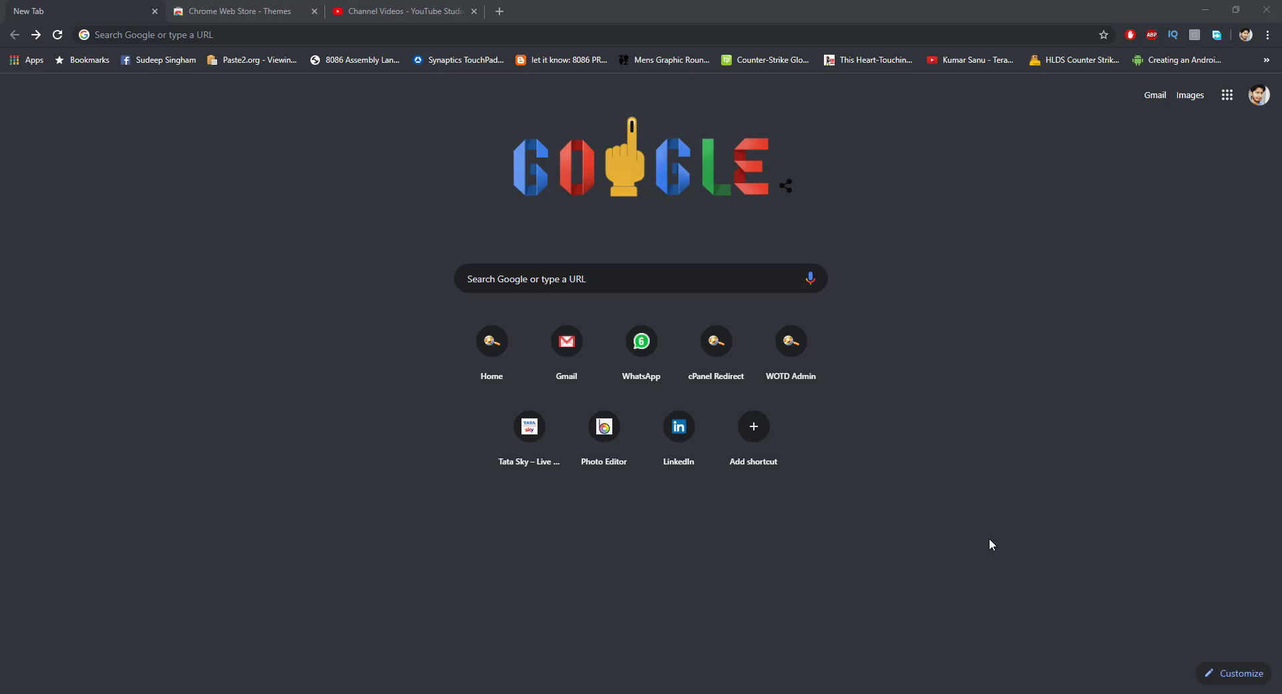
Step: Open File Explorer and go to the AppData\Local folder inside the user's profile folder under C:\Users
key("super+e")
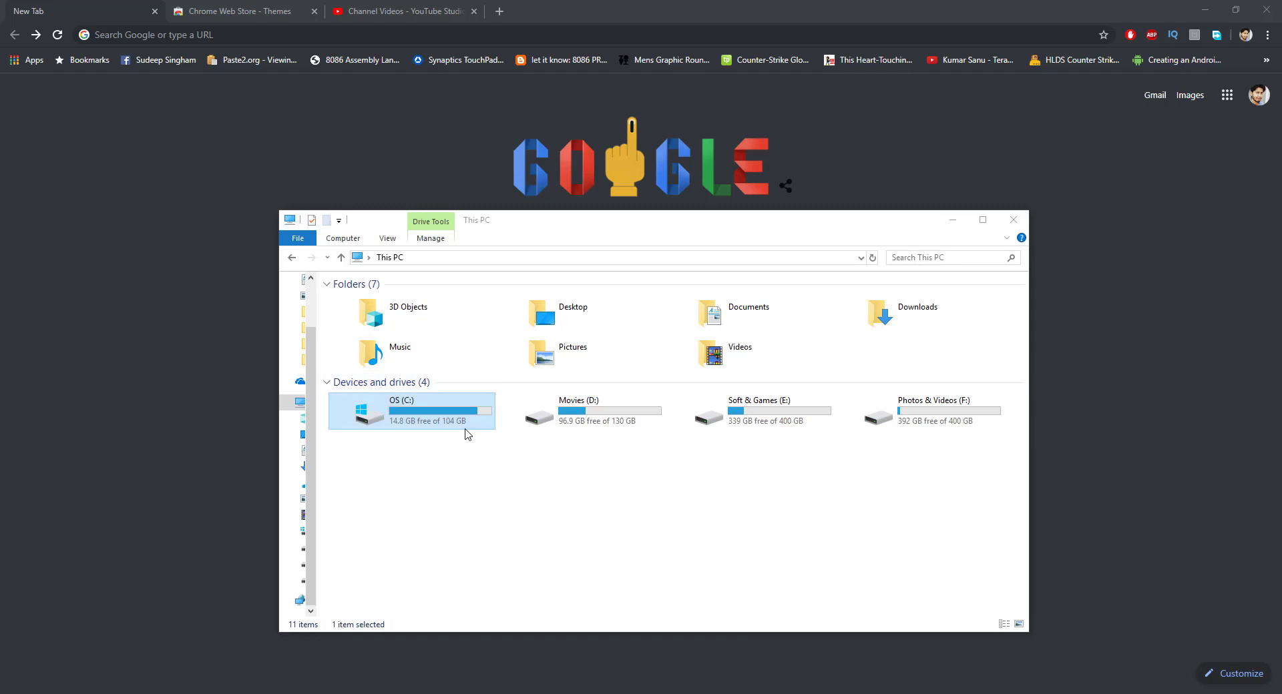
left_click(432, 415)
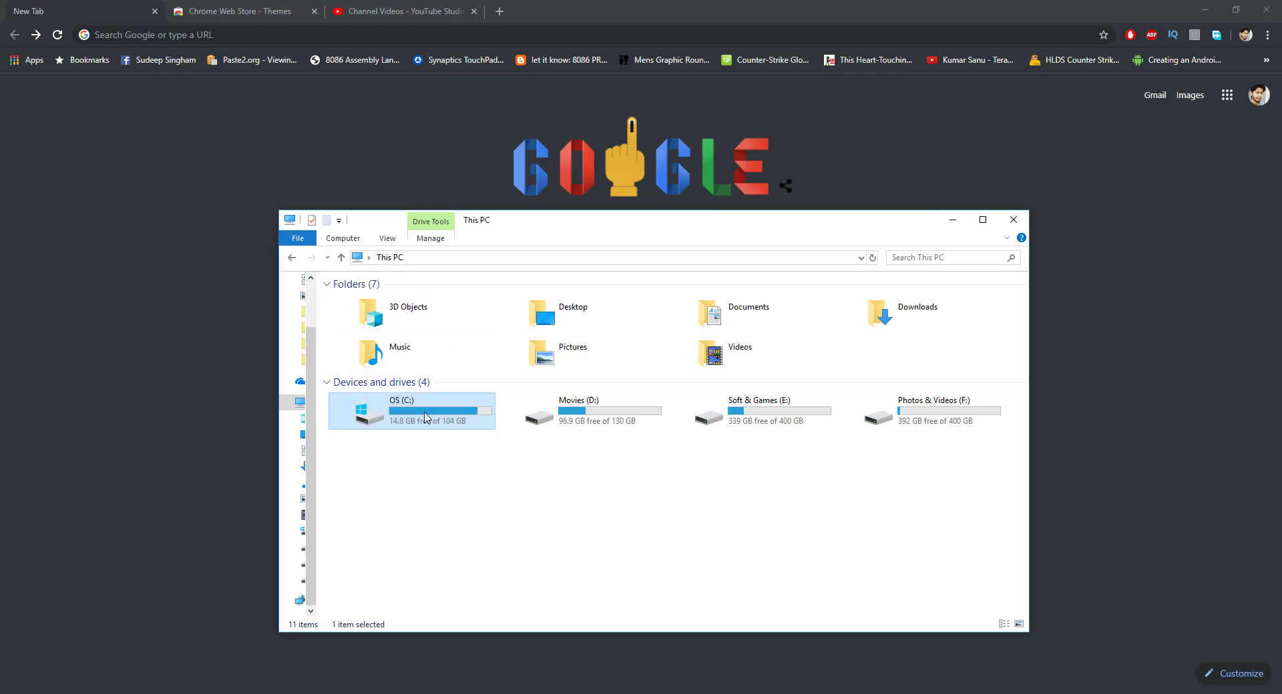
double_click(425, 417)
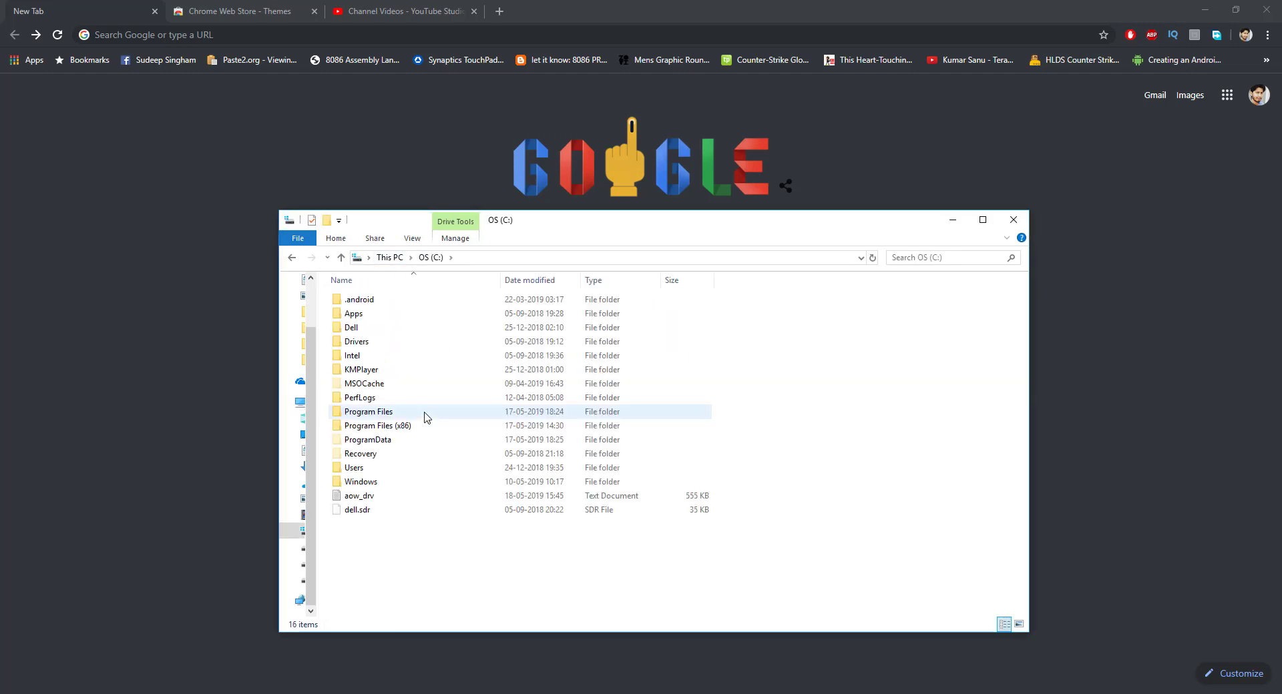
double_click(370, 470)
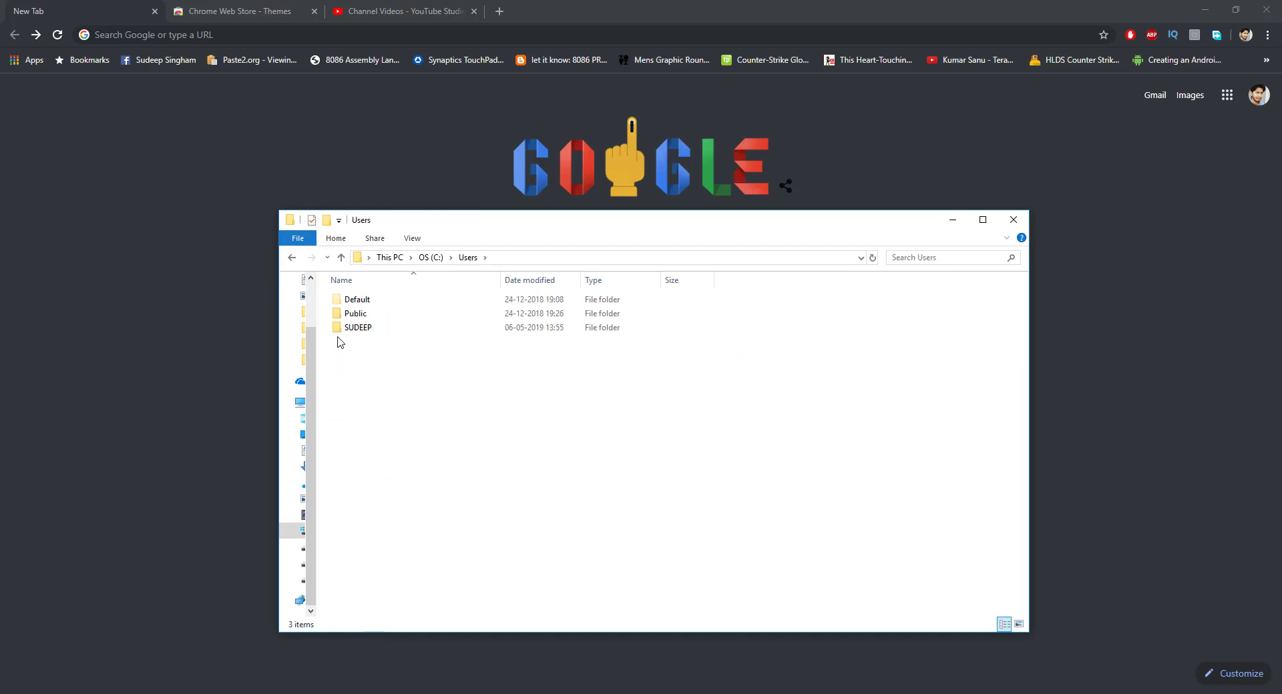
double_click(377, 328)
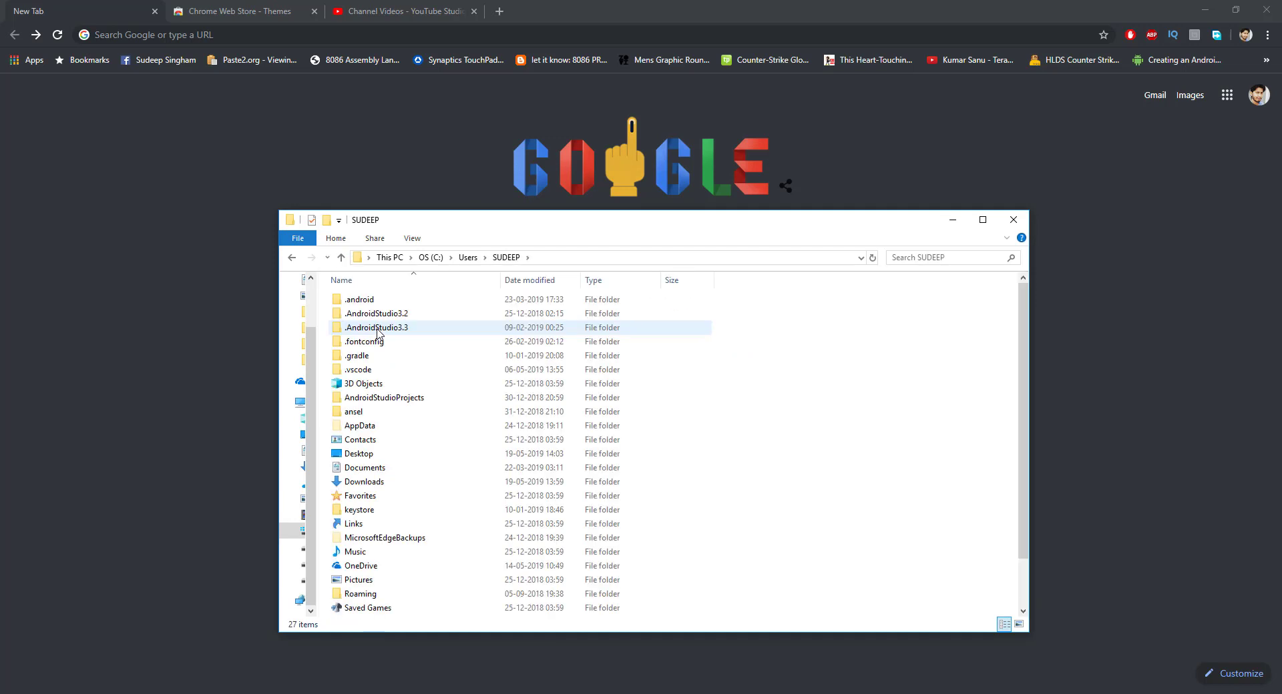
scroll(395, 465, "down", 2)
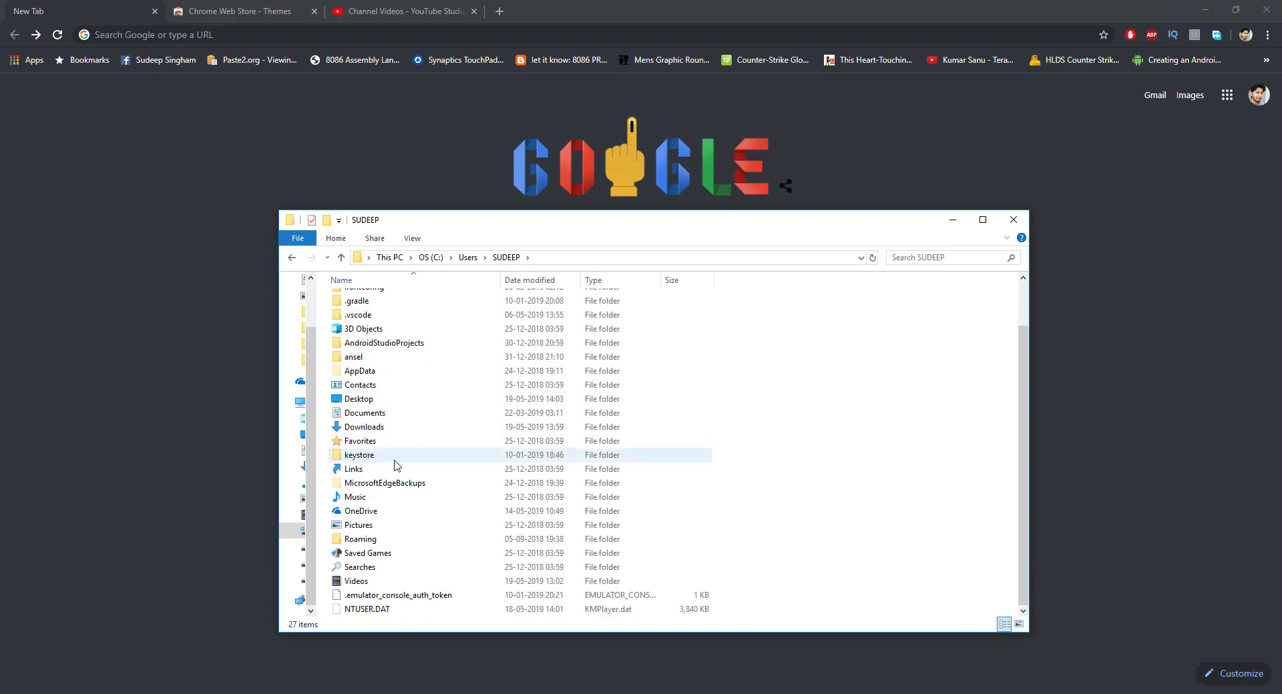
left_click(374, 379)
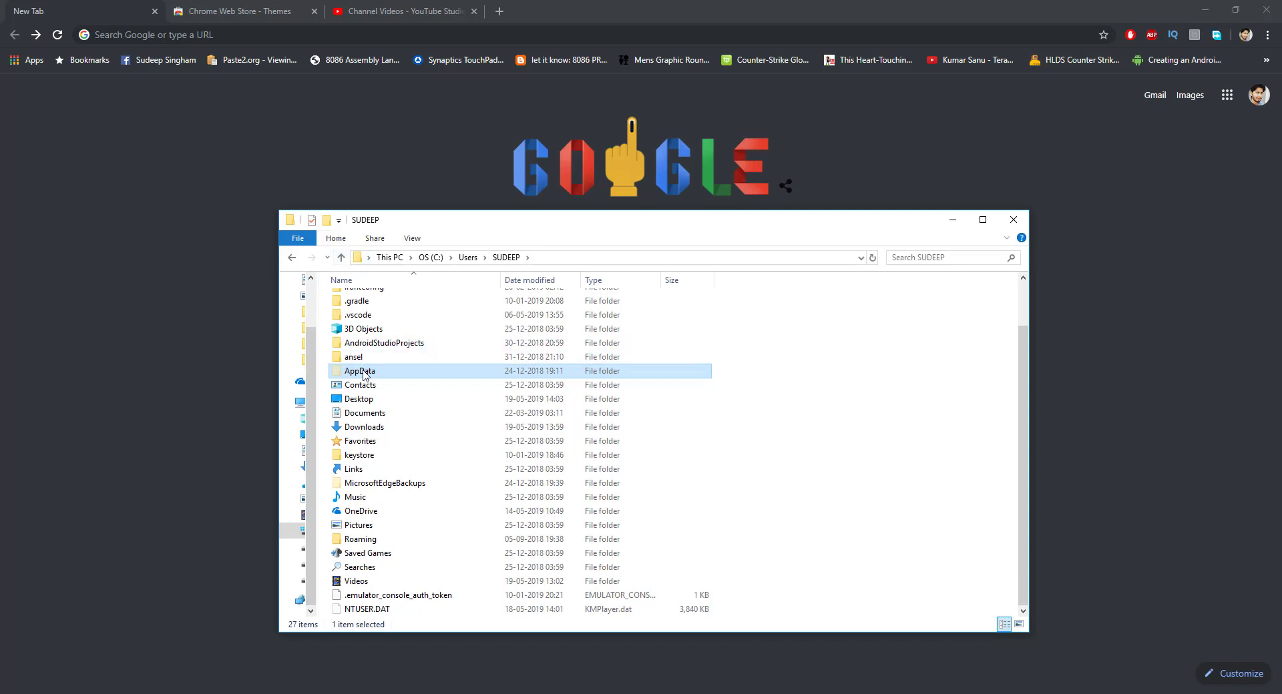
double_click(363, 375)
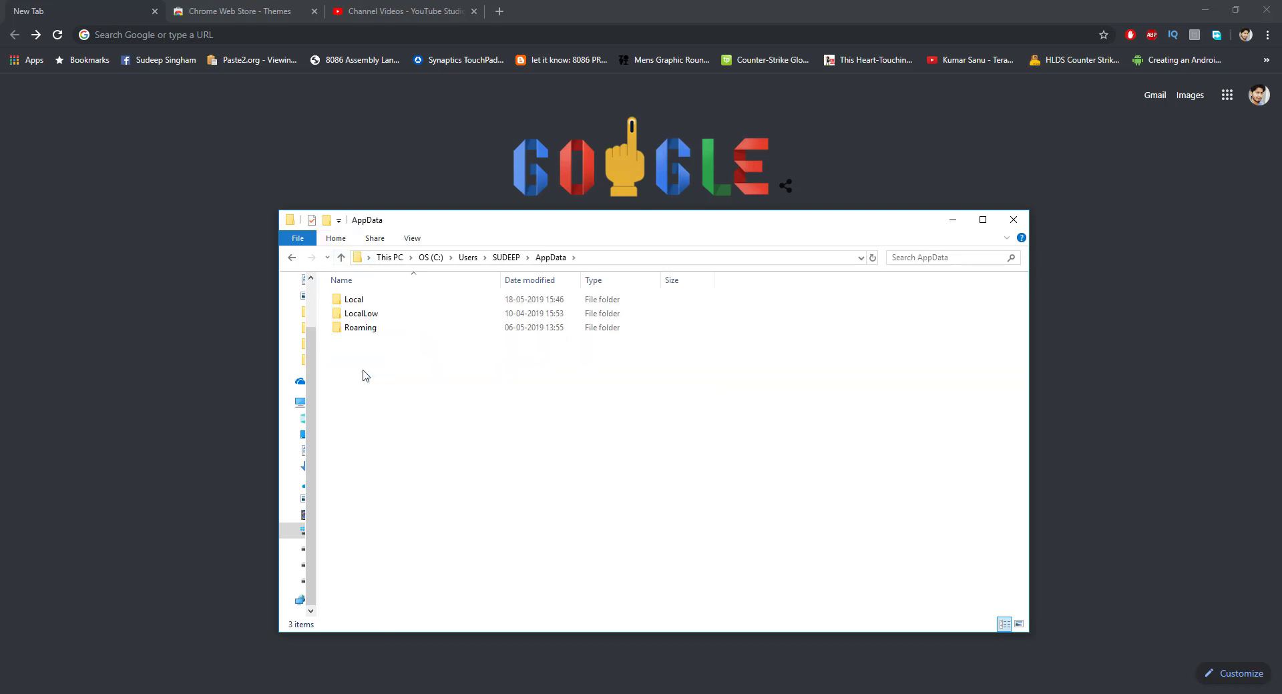
double_click(390, 304)
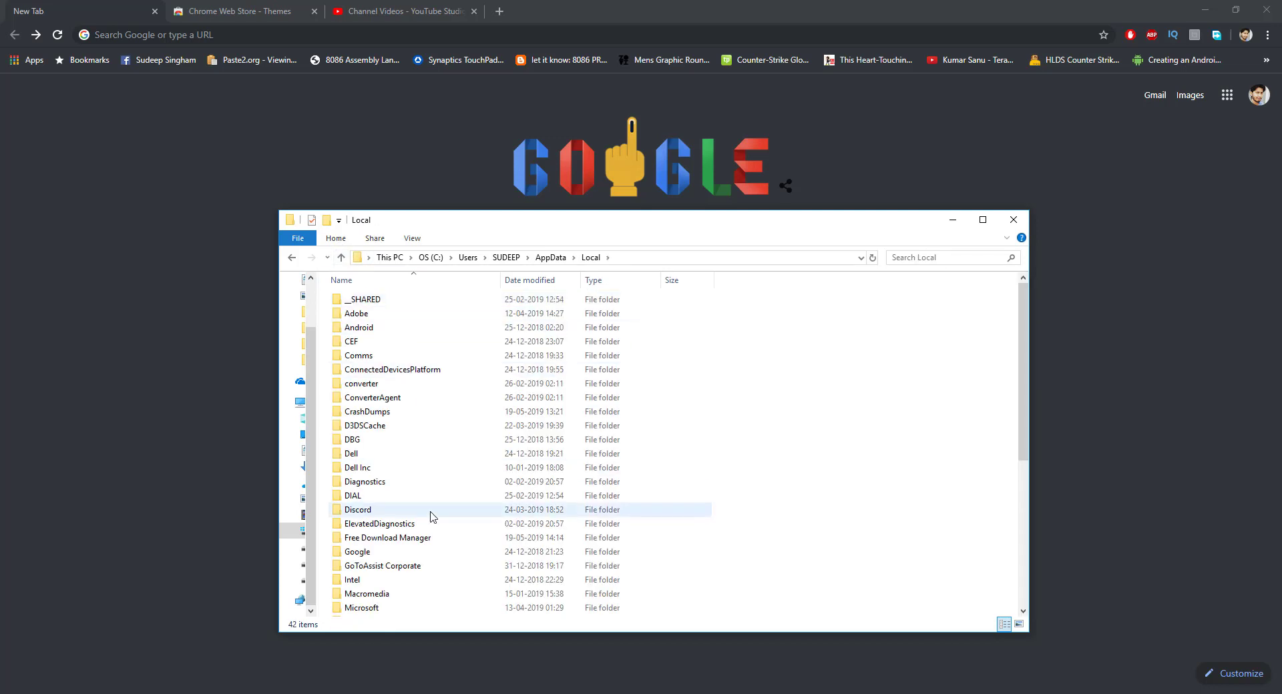
Step: Open the Google\Chrome\User Data\Default\Extensions folder inside Local
scroll(431, 516, "down", 2)
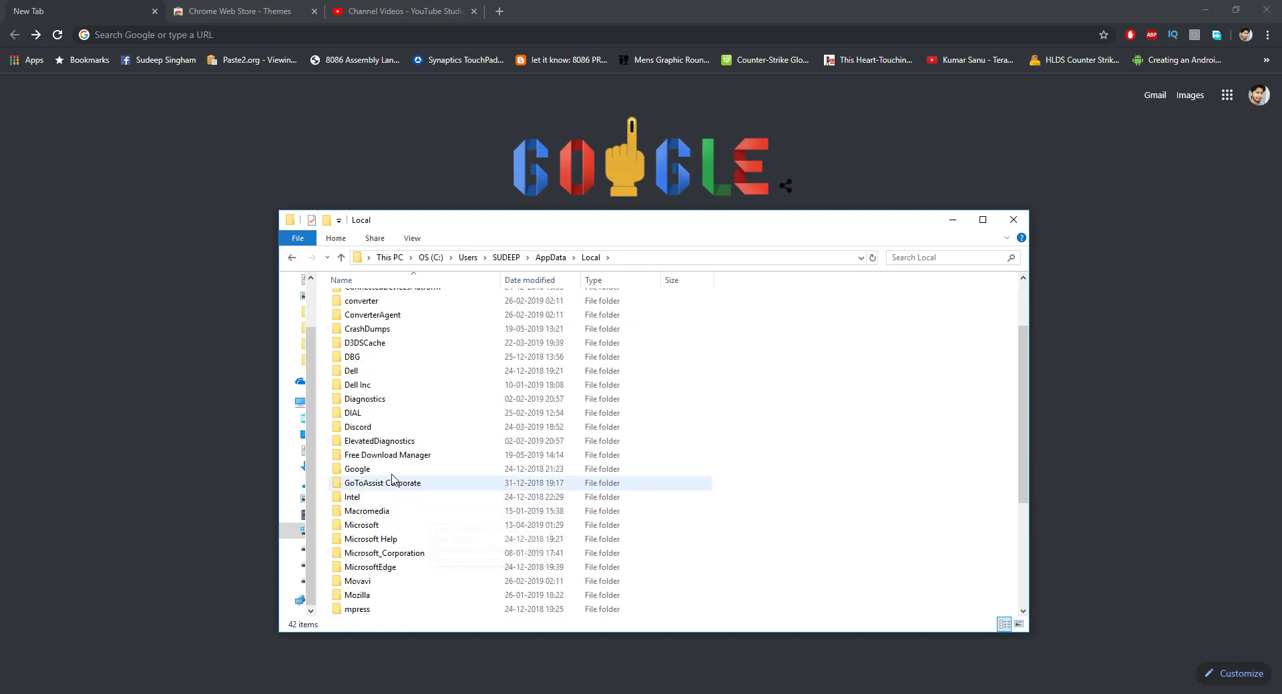
double_click(366, 469)
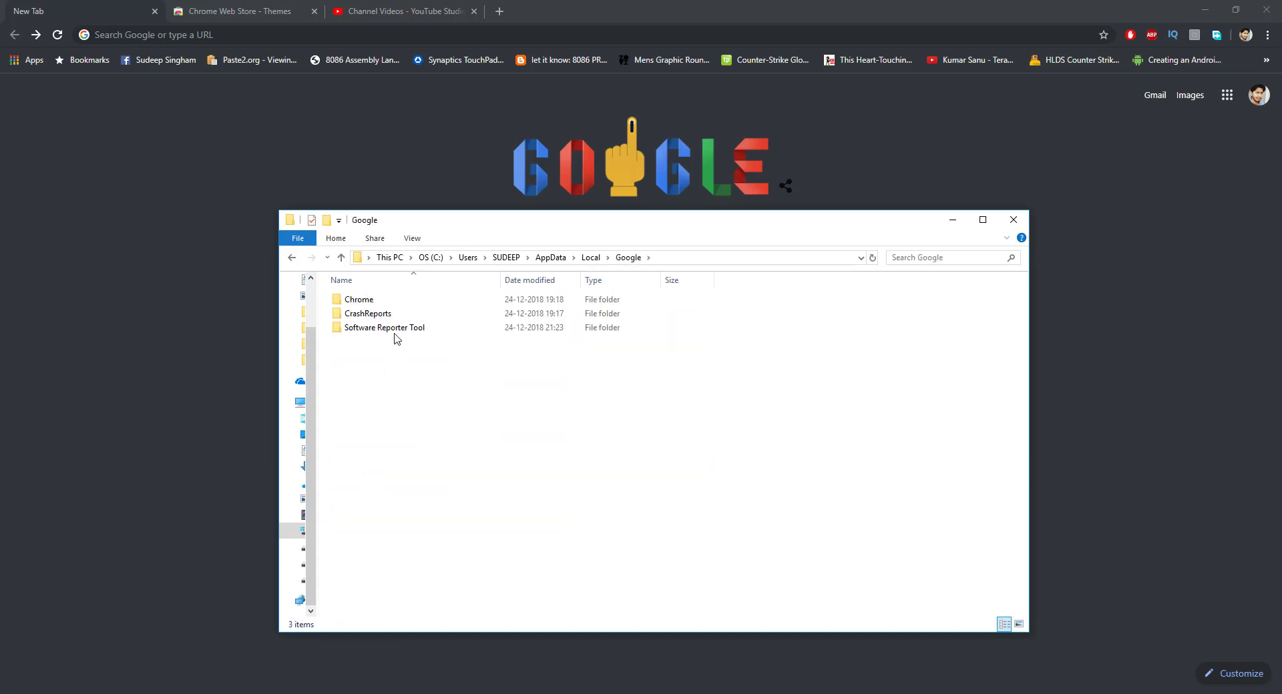
double_click(391, 305)
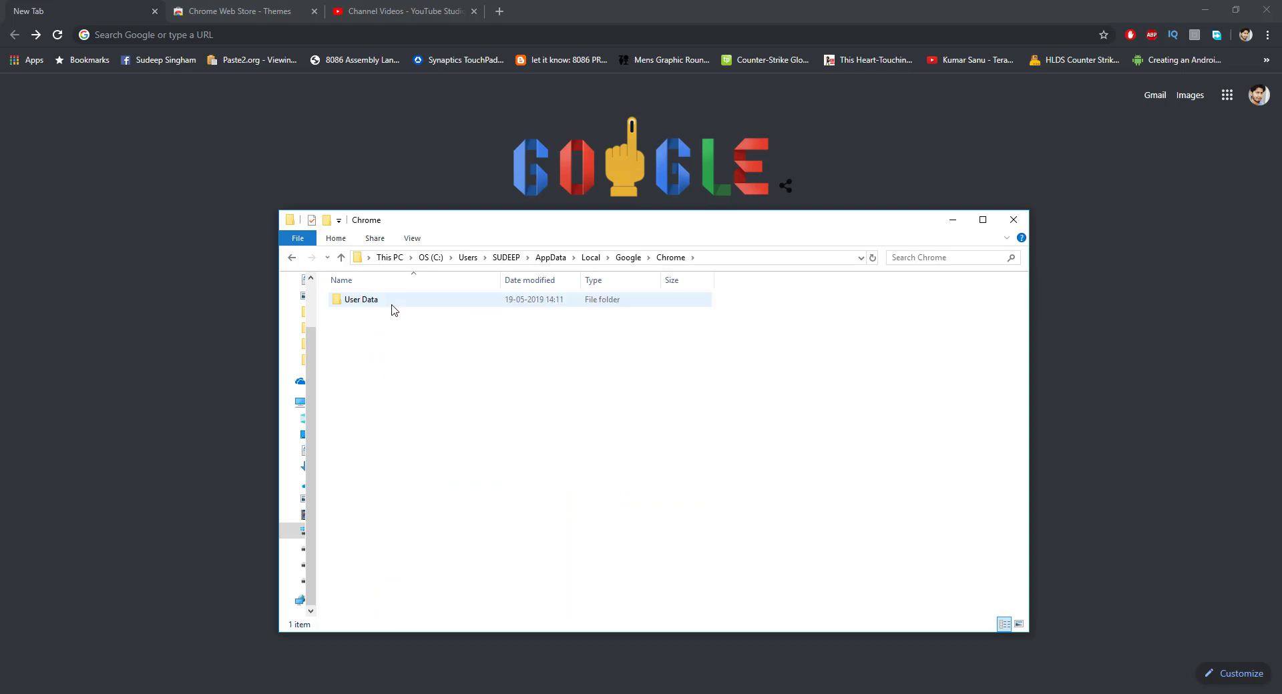
double_click(391, 306)
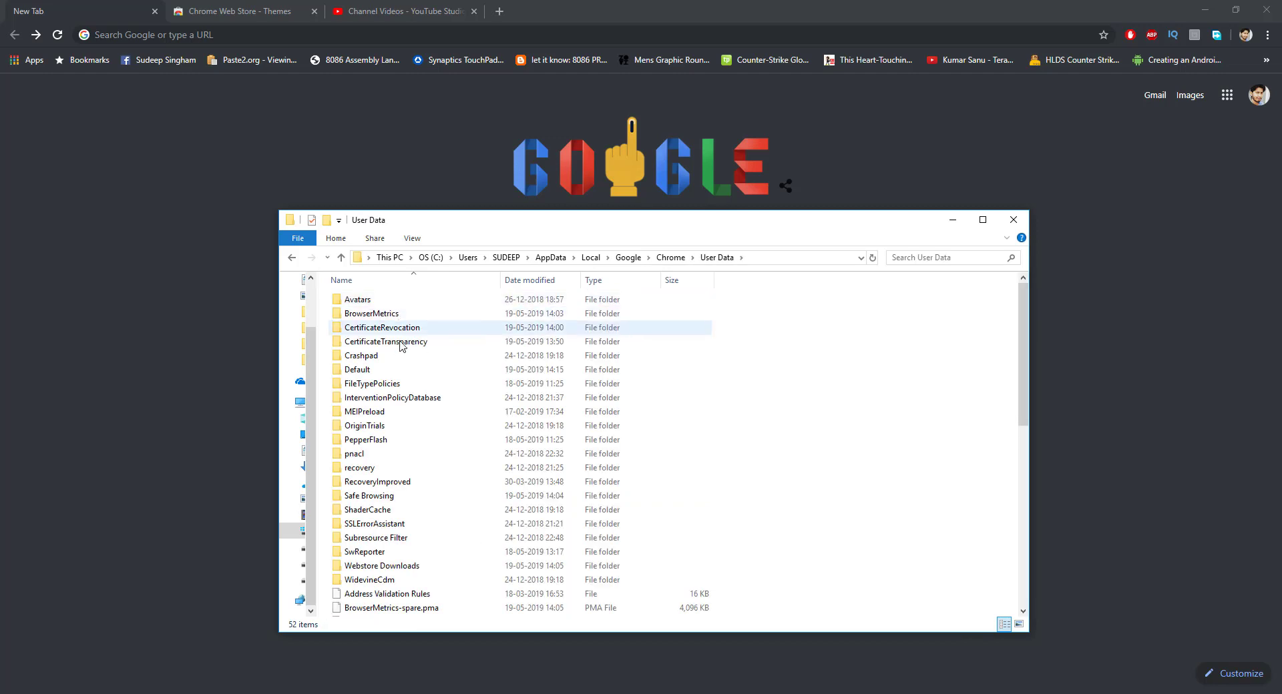
left_click(397, 371)
double_click(398, 373)
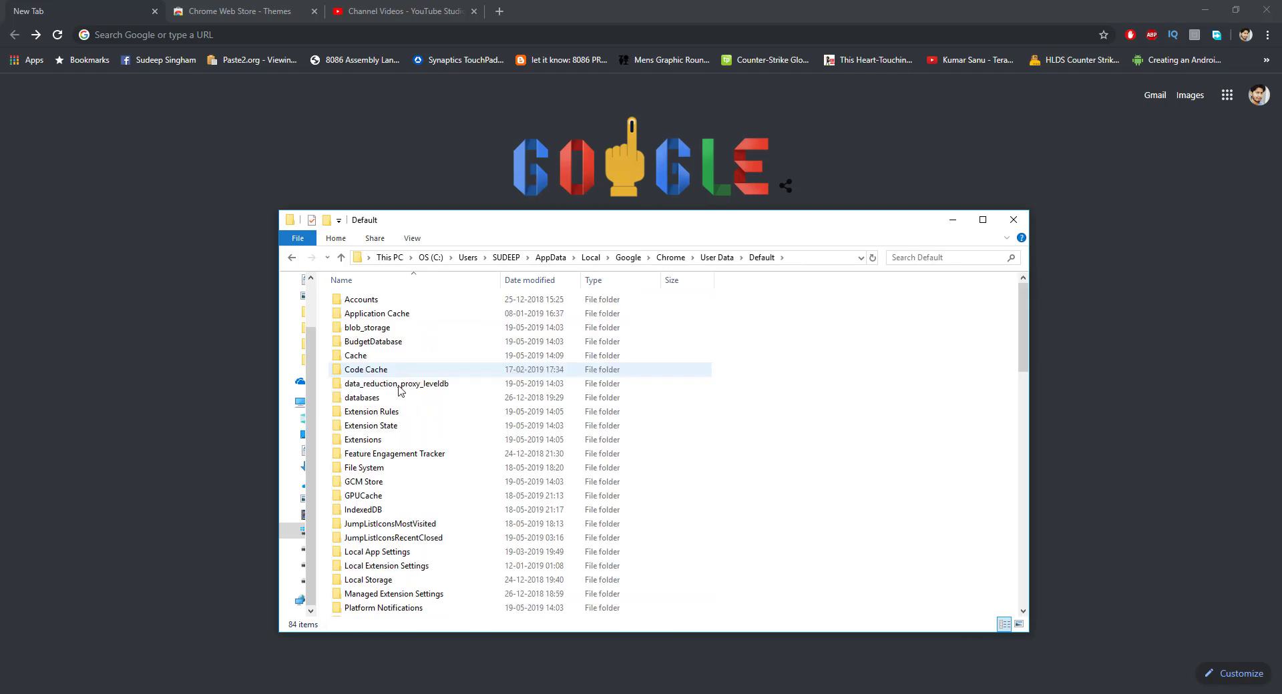
left_click(397, 441)
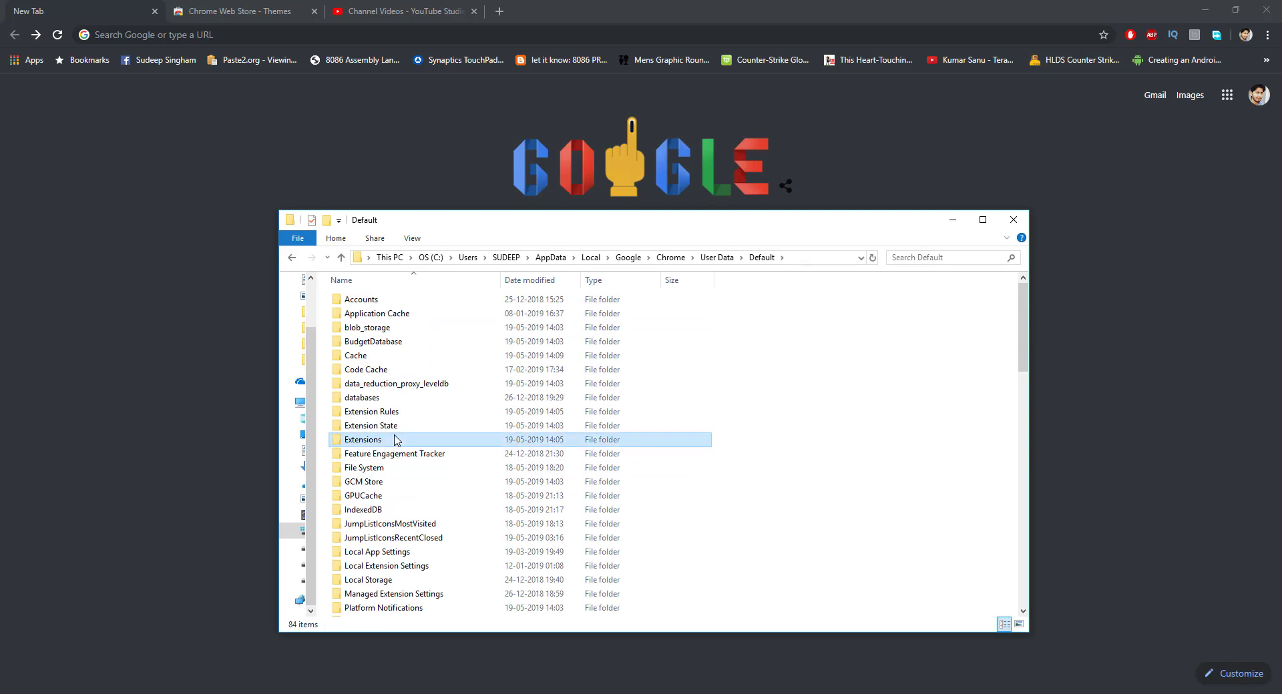
double_click(396, 441)
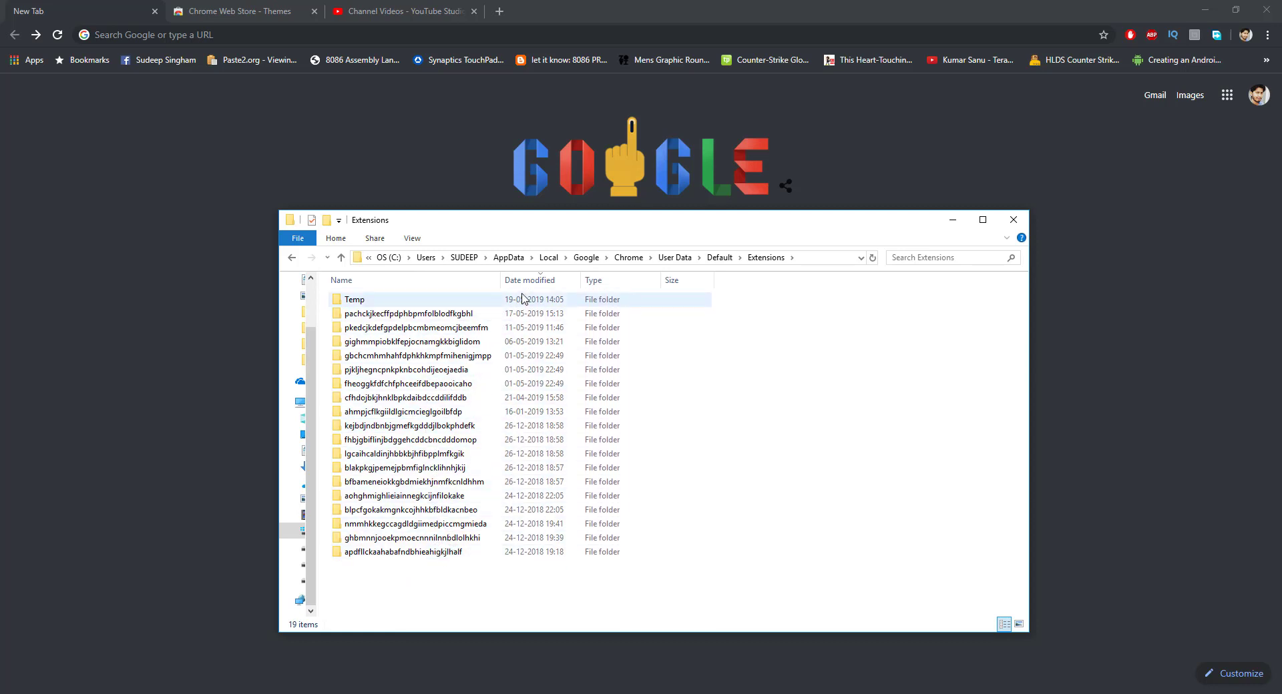
Step: Sort the Extensions folder by date modified, newest first, and minimize the File Explorer window
left_click(538, 280)
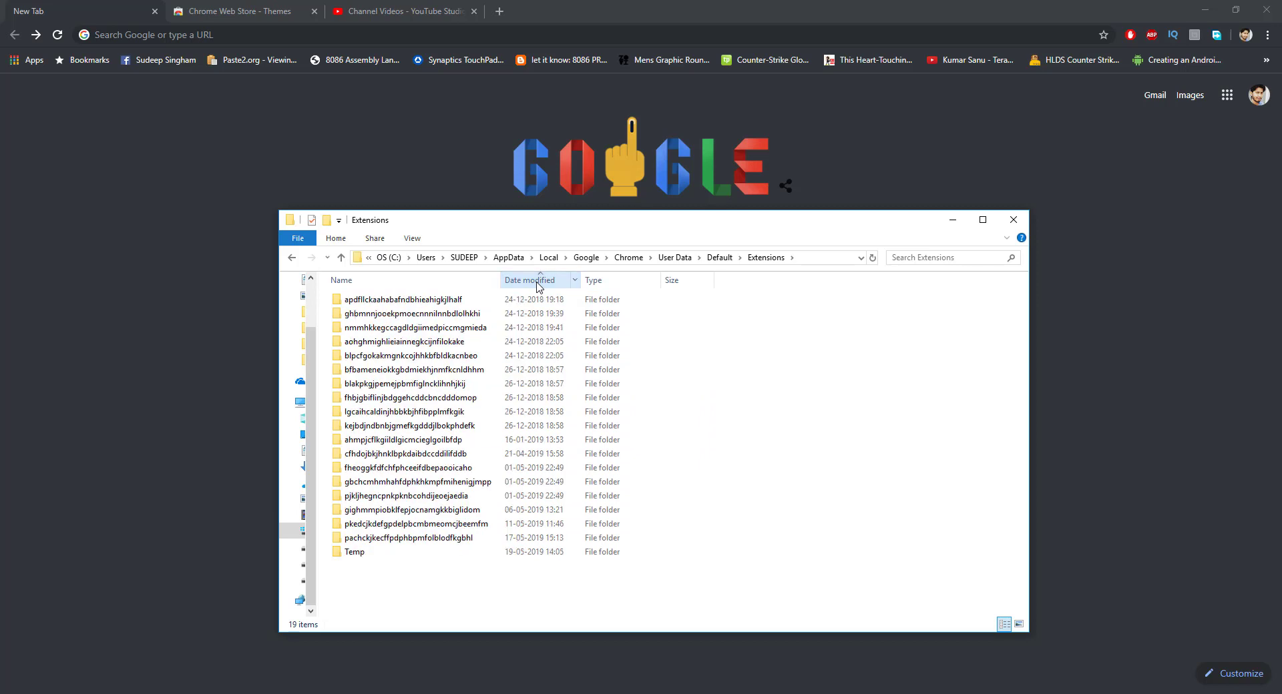
left_click(538, 282)
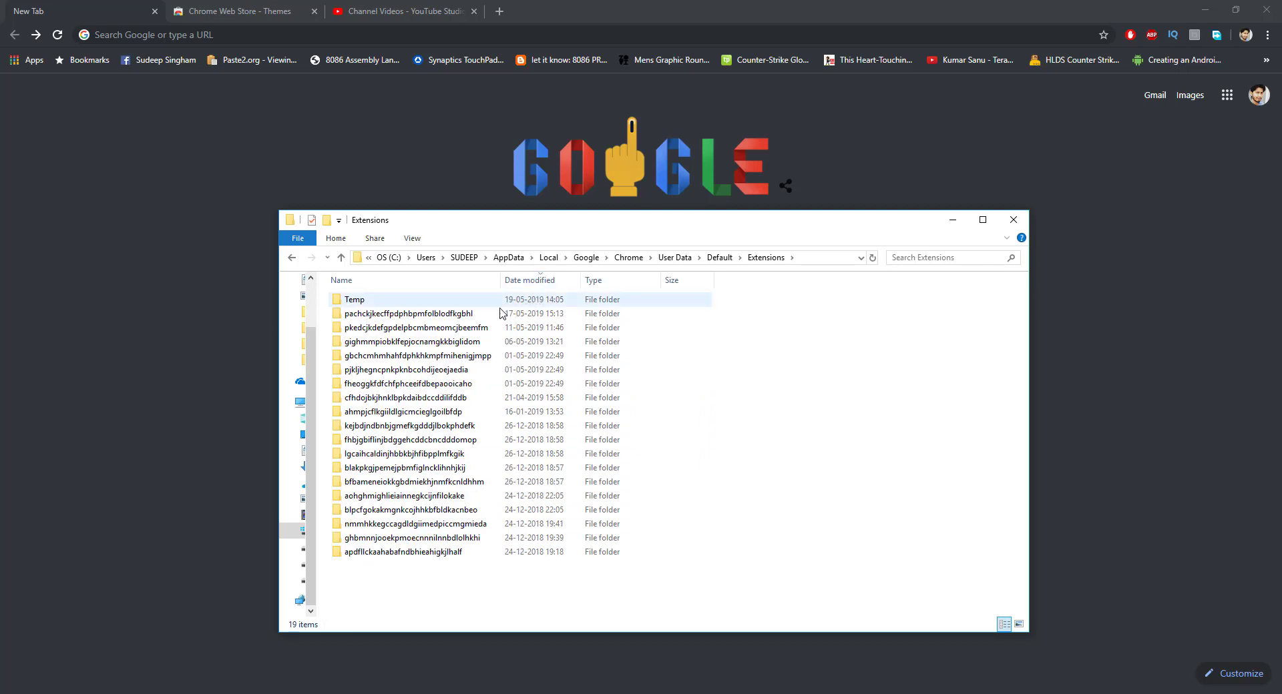
left_click(433, 302)
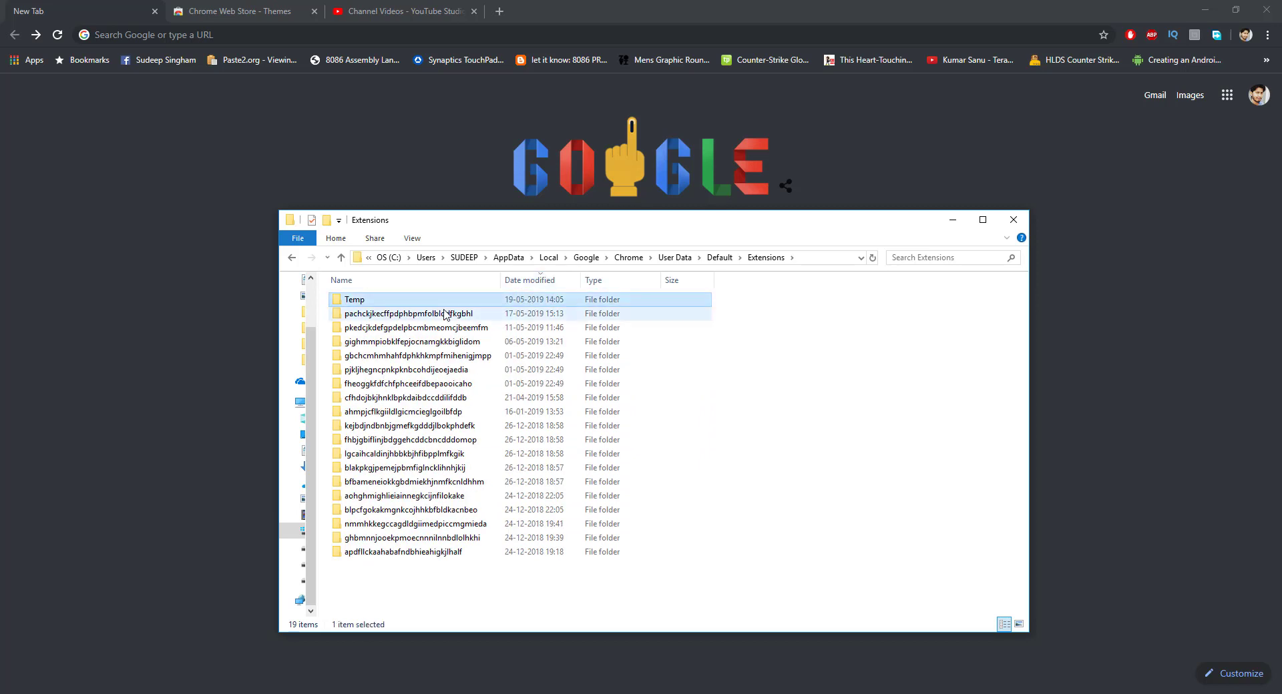
left_click(953, 225)
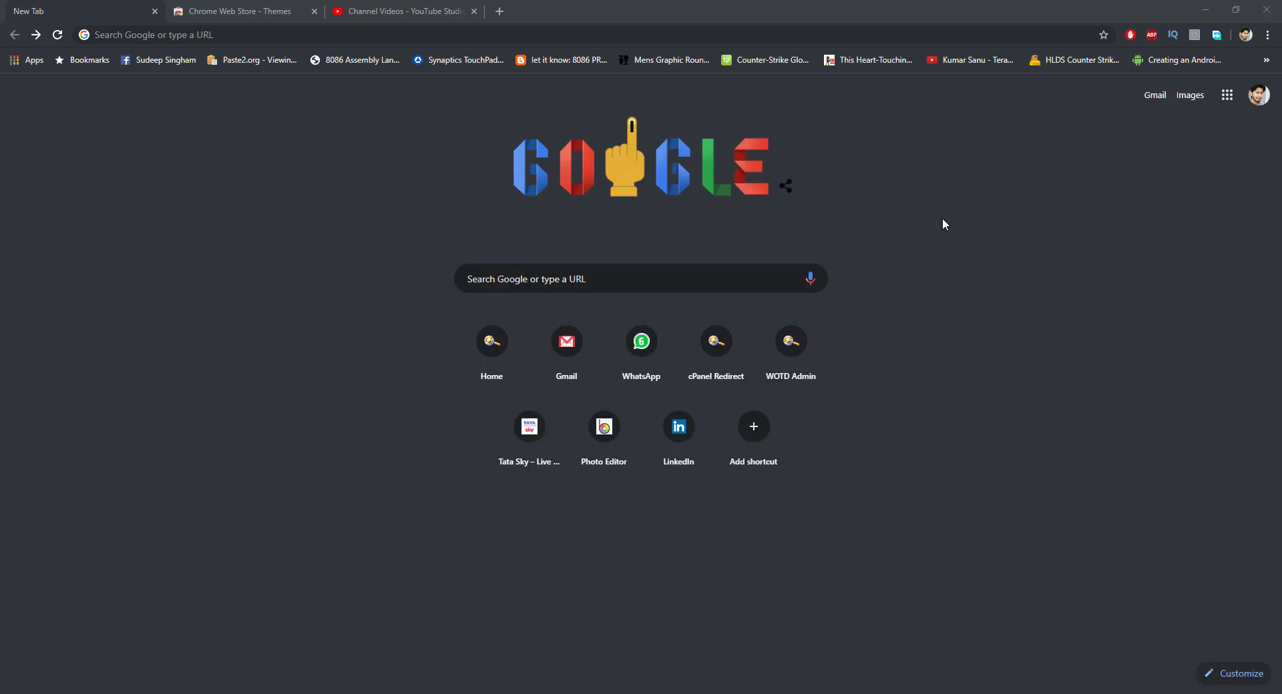
Step: Open the Chrome settings and launch the Chrome Web Store themes page from the Appearance section
left_click(1267, 38)
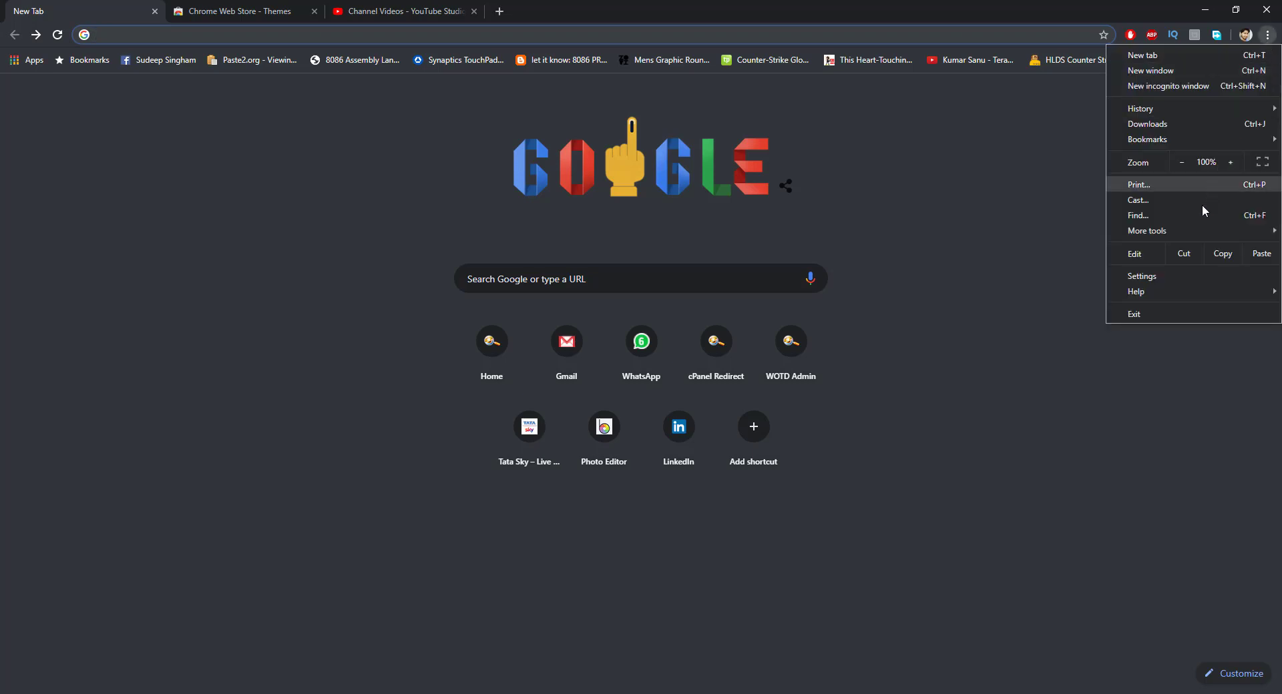
left_click(1177, 273)
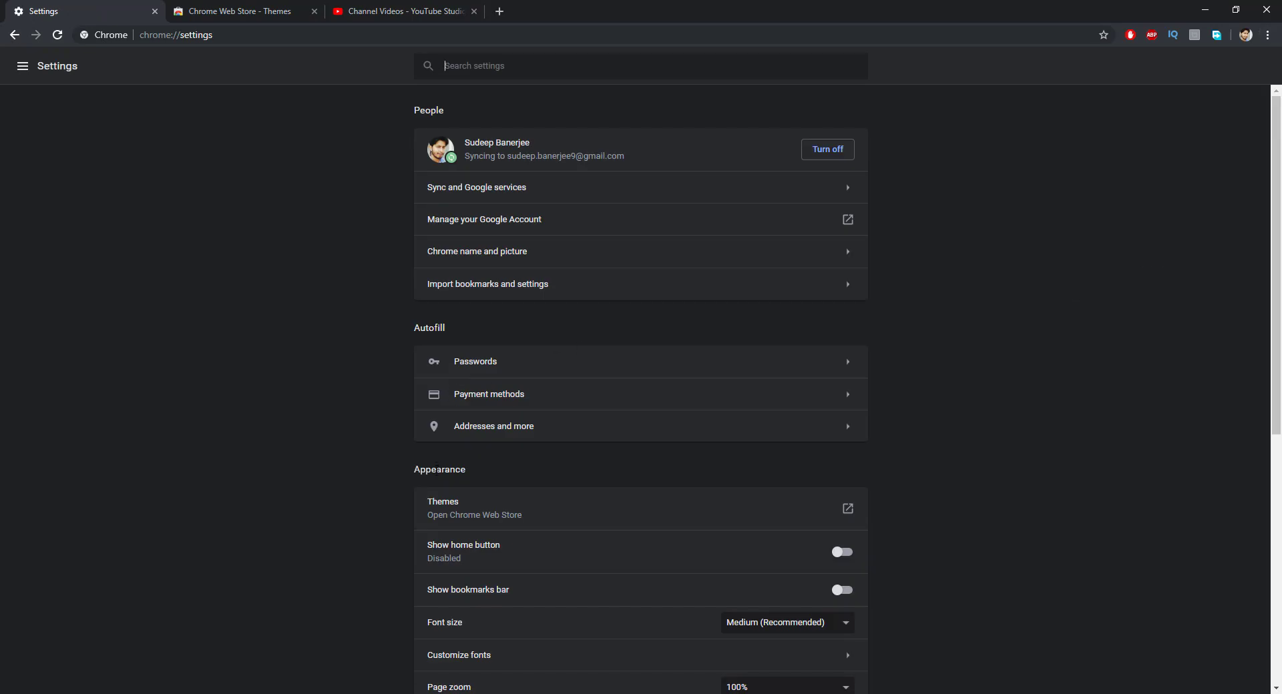
scroll(450, 400, "down", 3)
left_click_drag(467, 269, 416, 270)
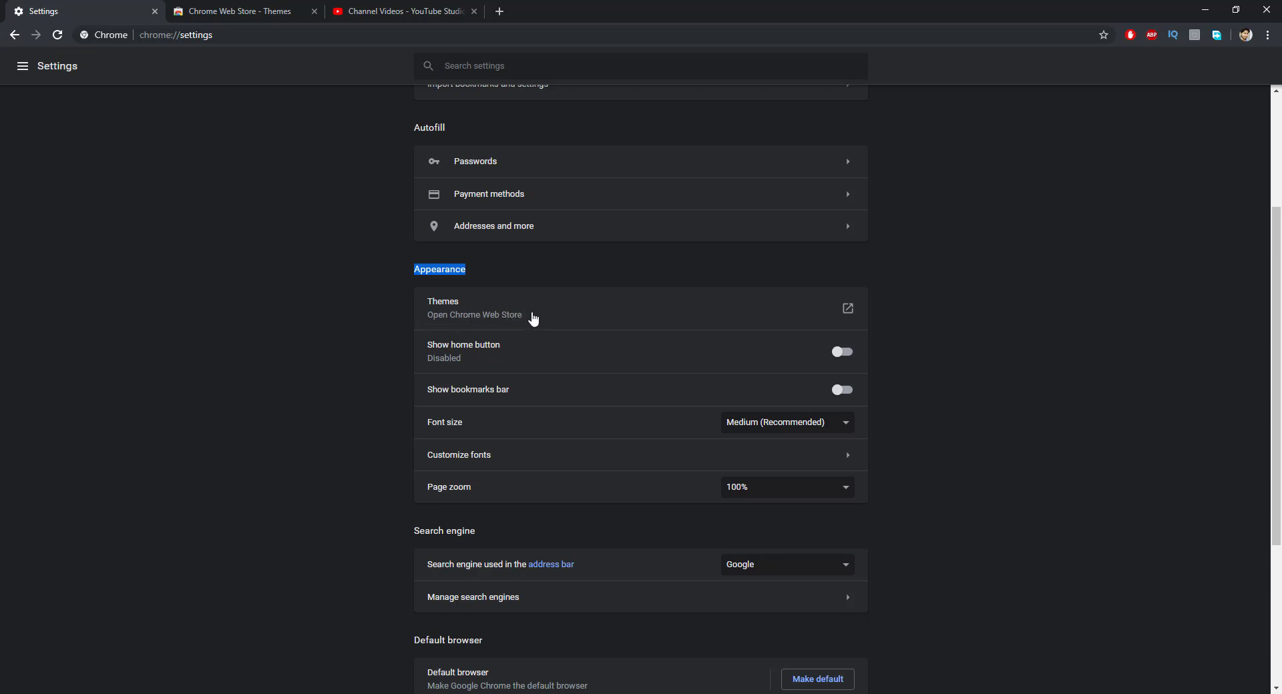
left_click(533, 318)
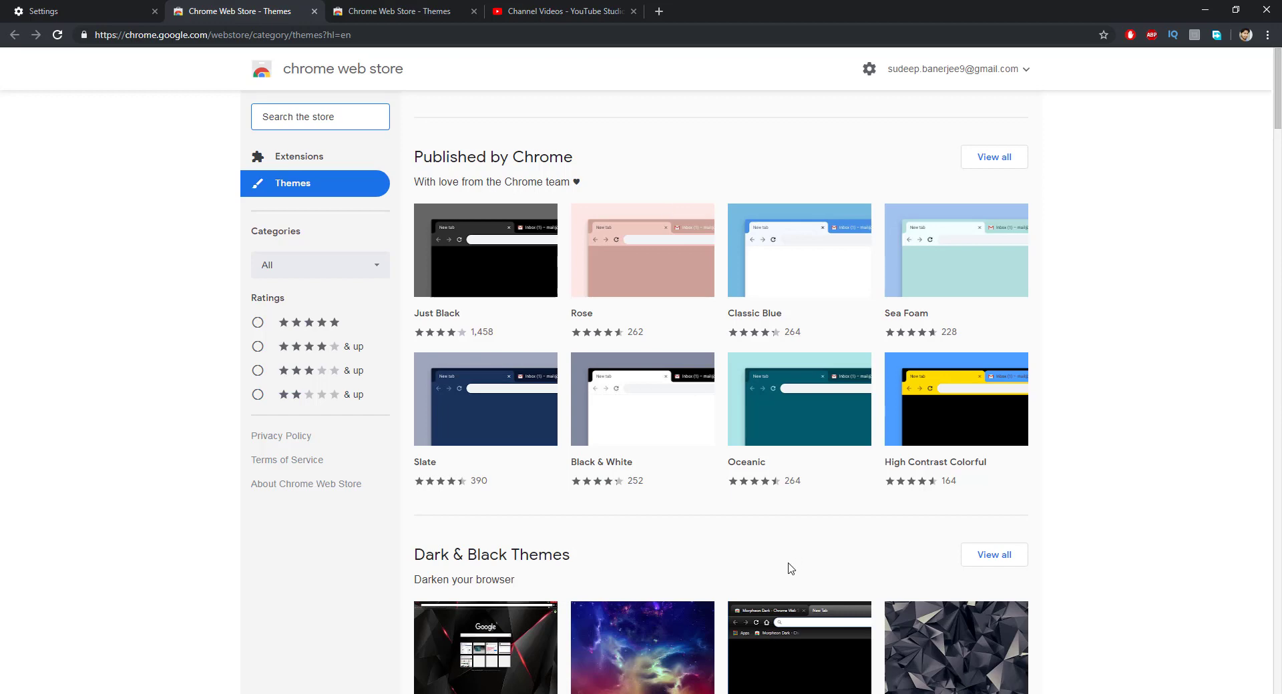
Step: Add the Black red shards theme from Dark & Black Themes to Chrome and open a new tab to view it
scroll(790, 569, "down", 5)
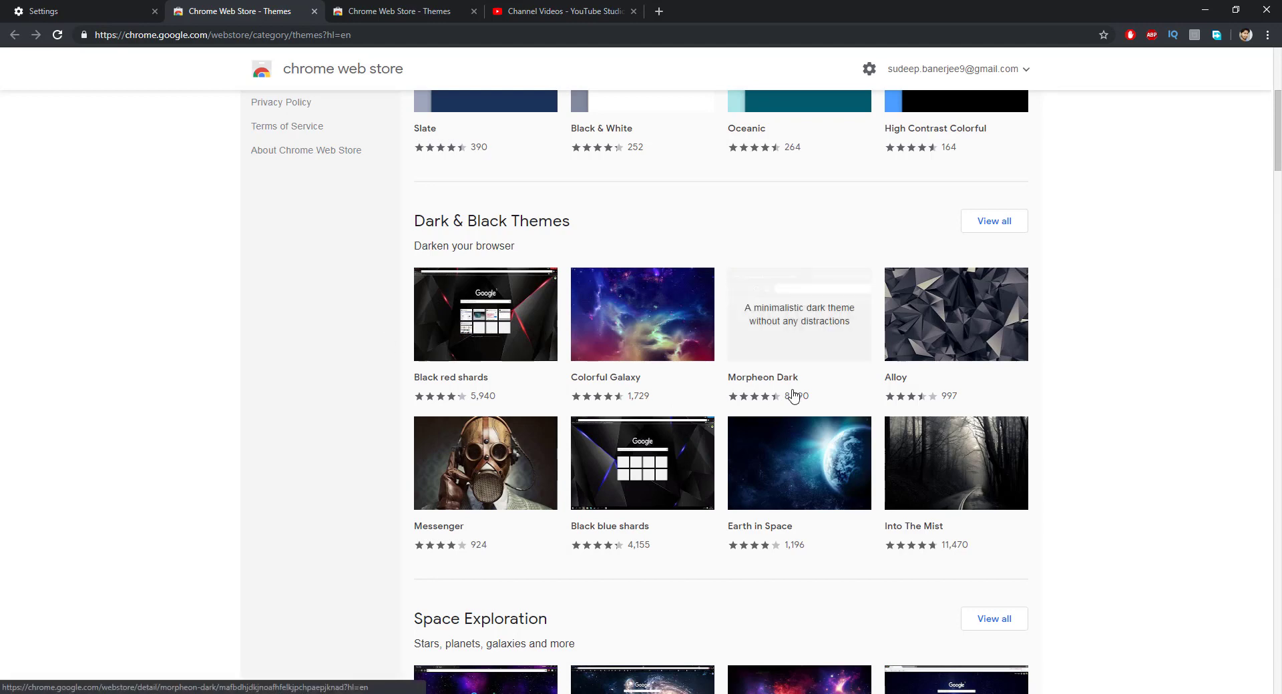
left_click(485, 311)
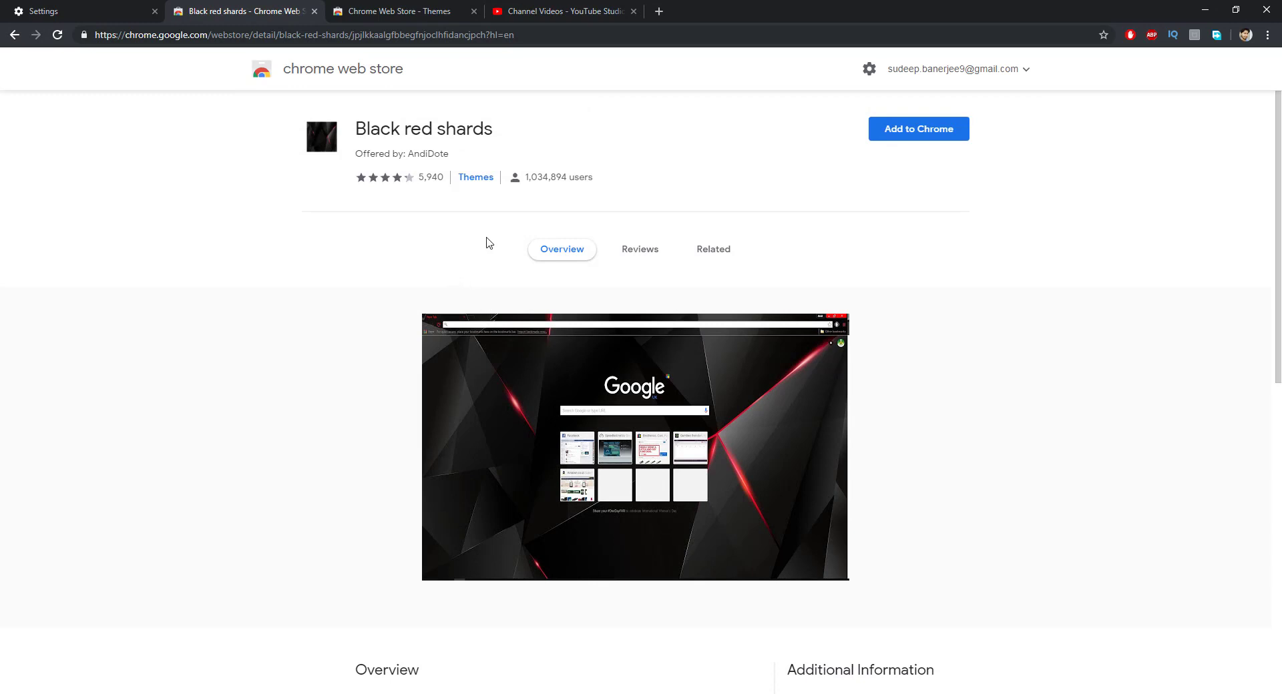
left_click(912, 145)
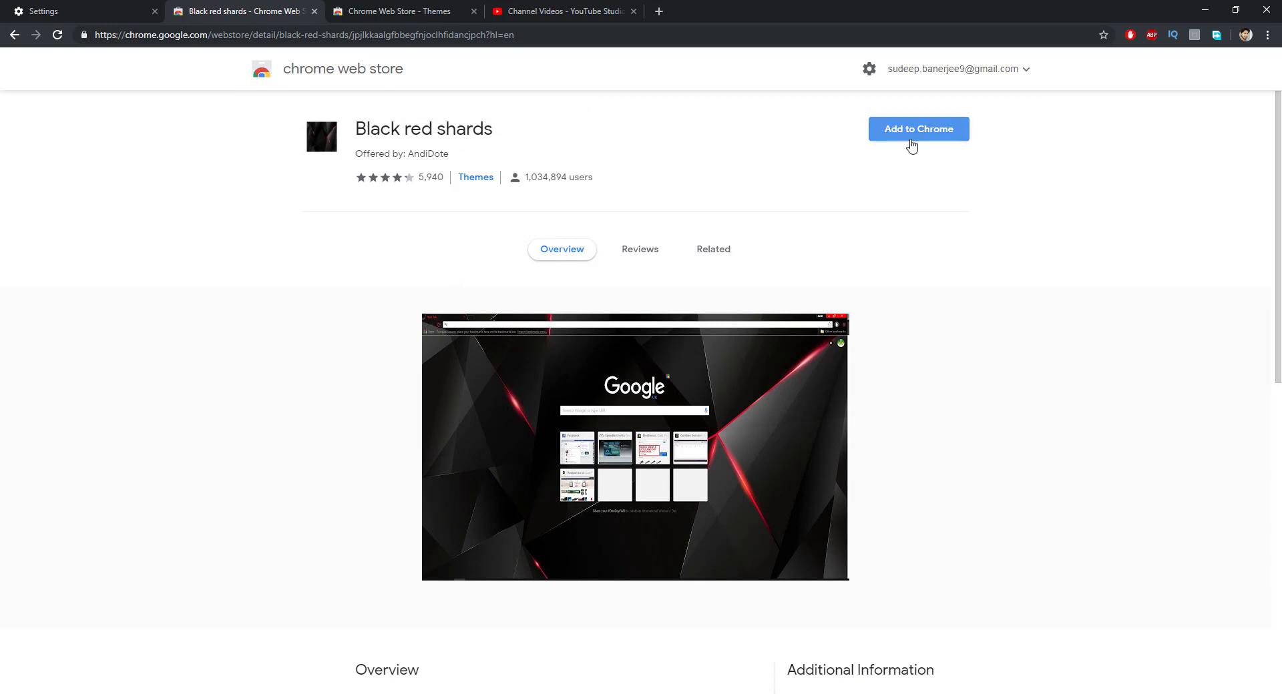
left_click(913, 133)
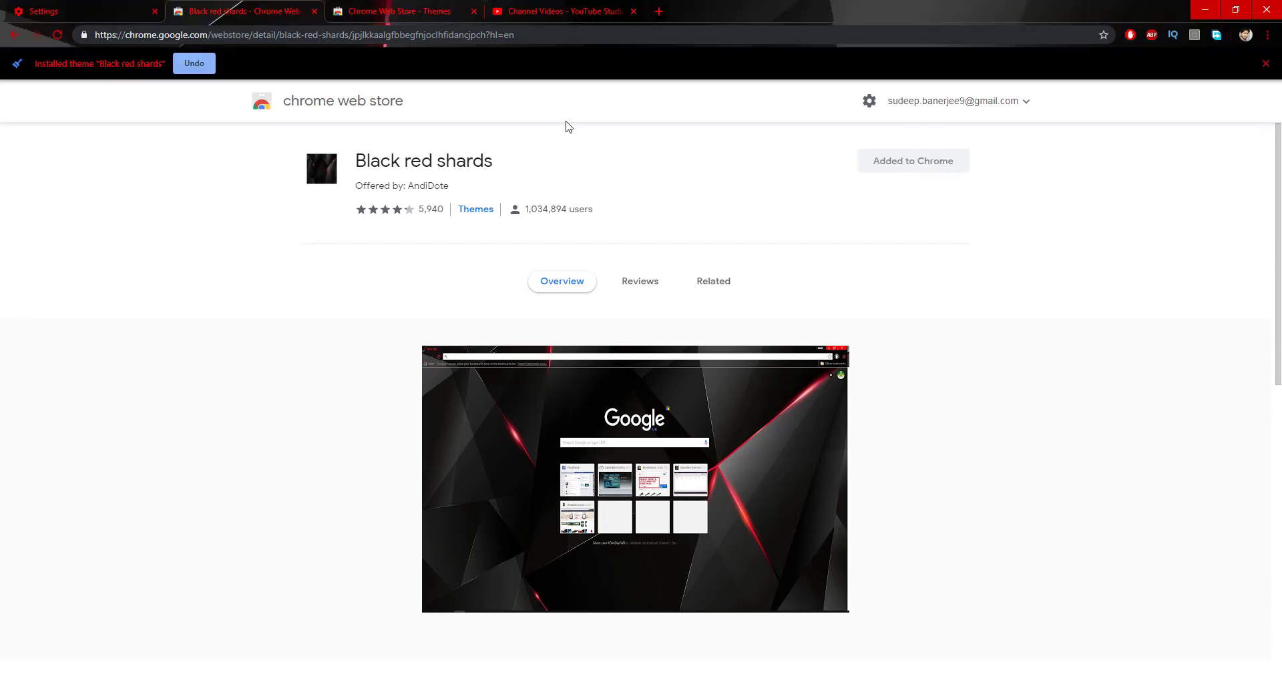
left_click(660, 19)
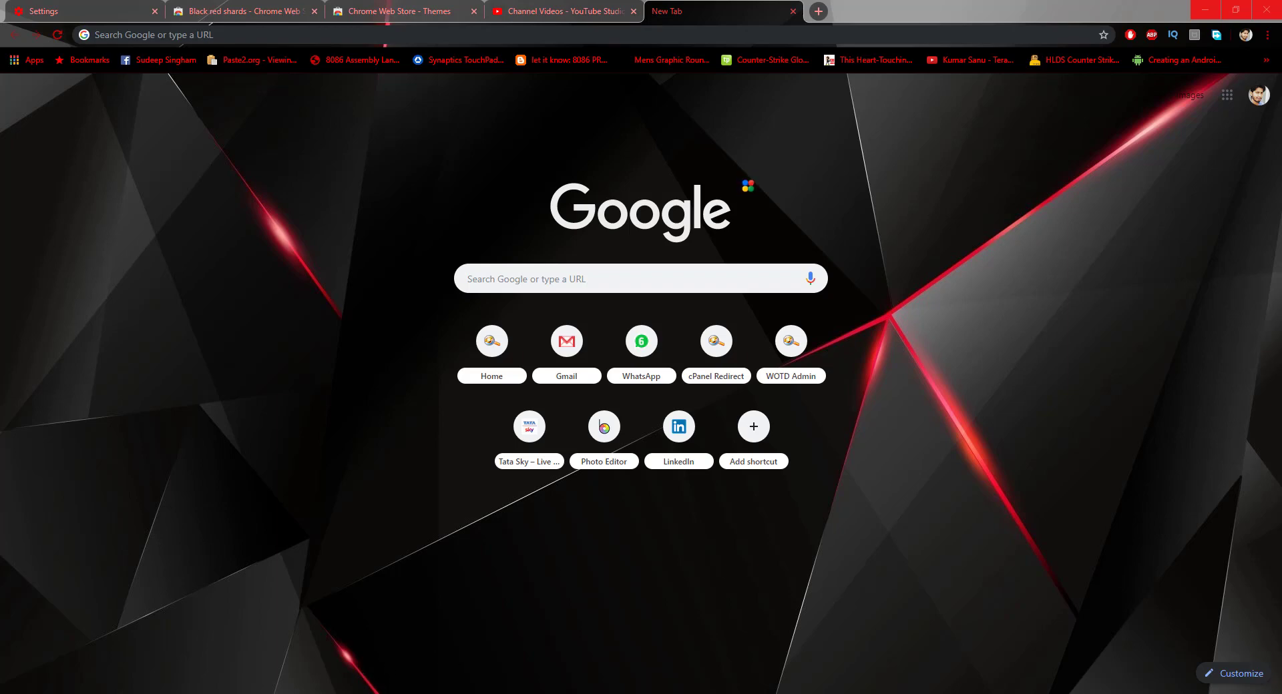
Step: Switch back to the Extensions folder in File Explorer and open the newest theme folder's 6_0 subfolder
mouse_move(345, 693)
left_click(344, 658)
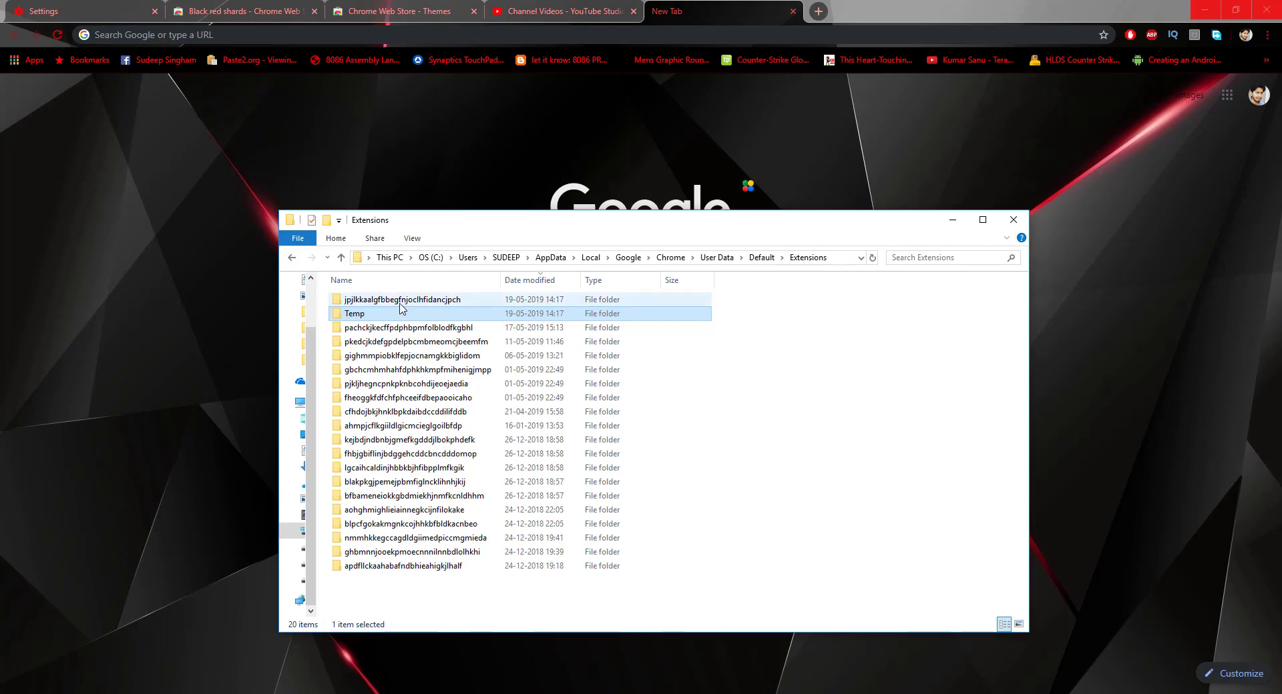
left_click(401, 303)
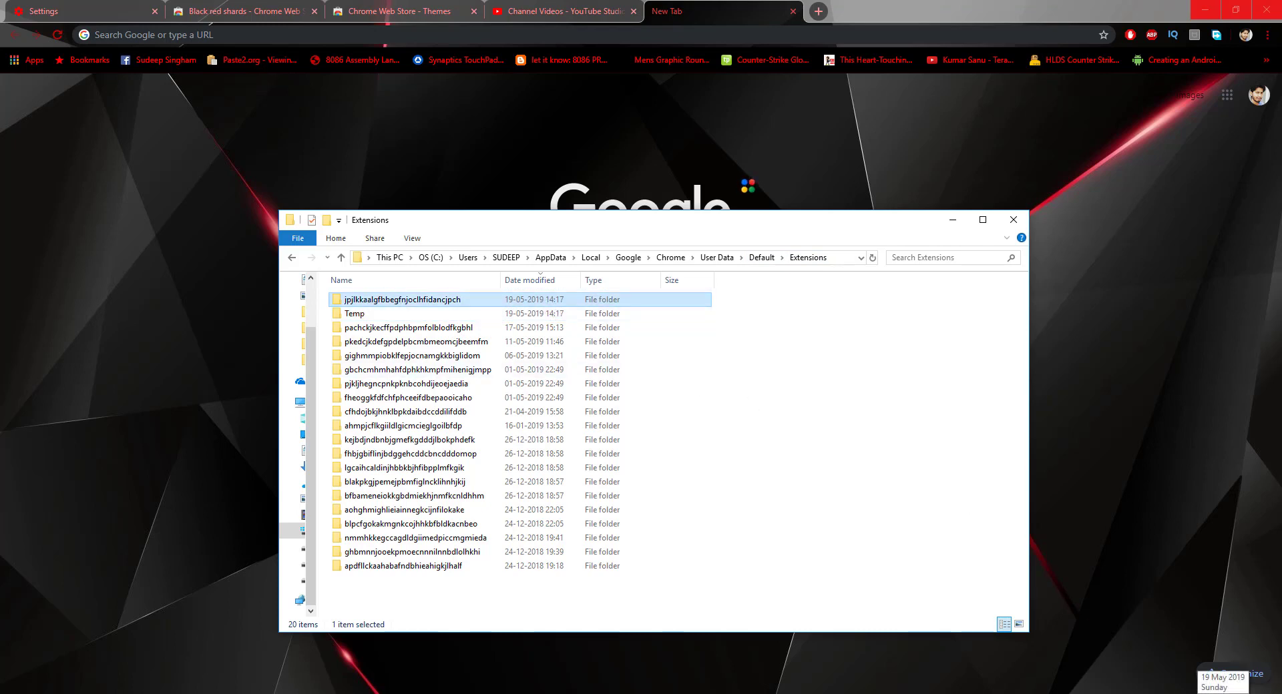
double_click(429, 305)
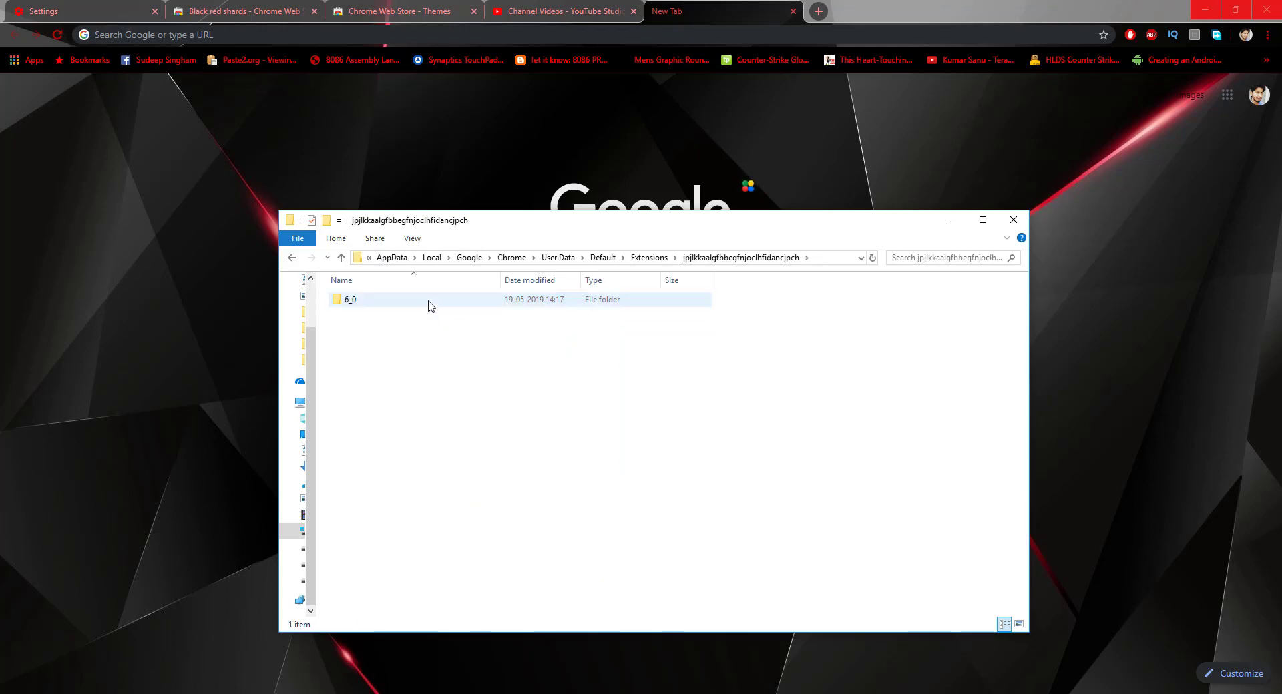
double_click(387, 304)
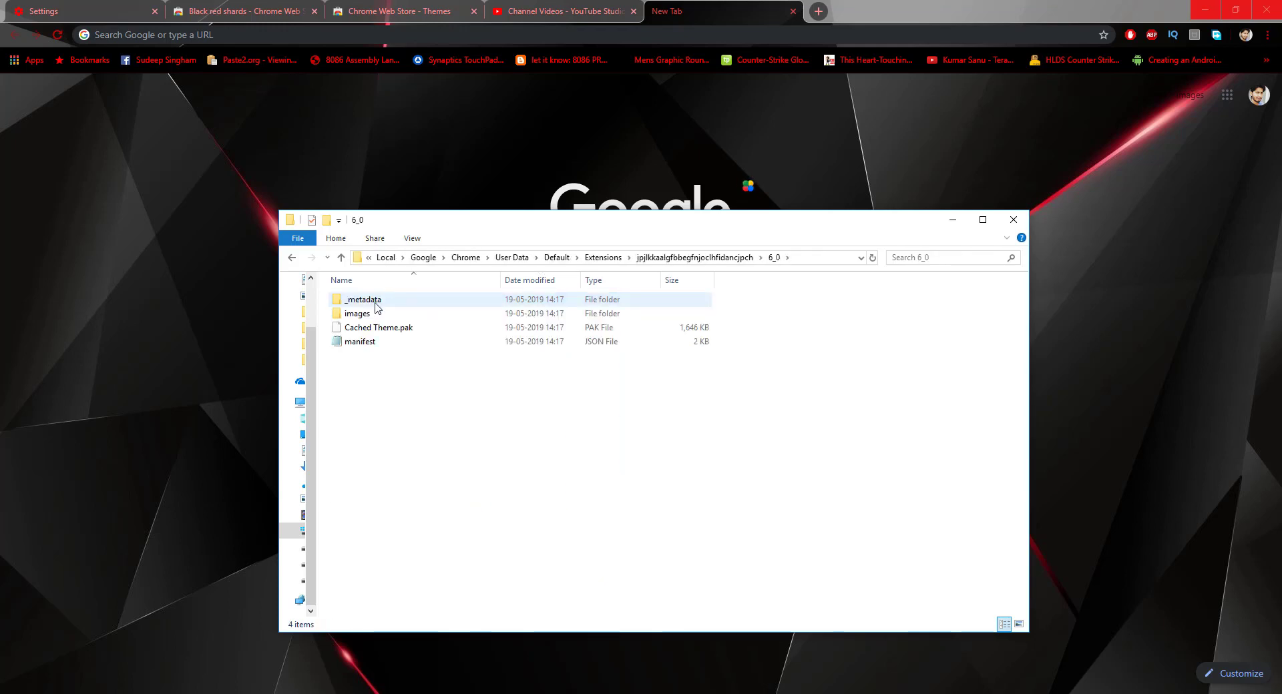
Step: Check the contents of the theme's _metadata folder, return to 6_0 and open the images folder
double_click(397, 304)
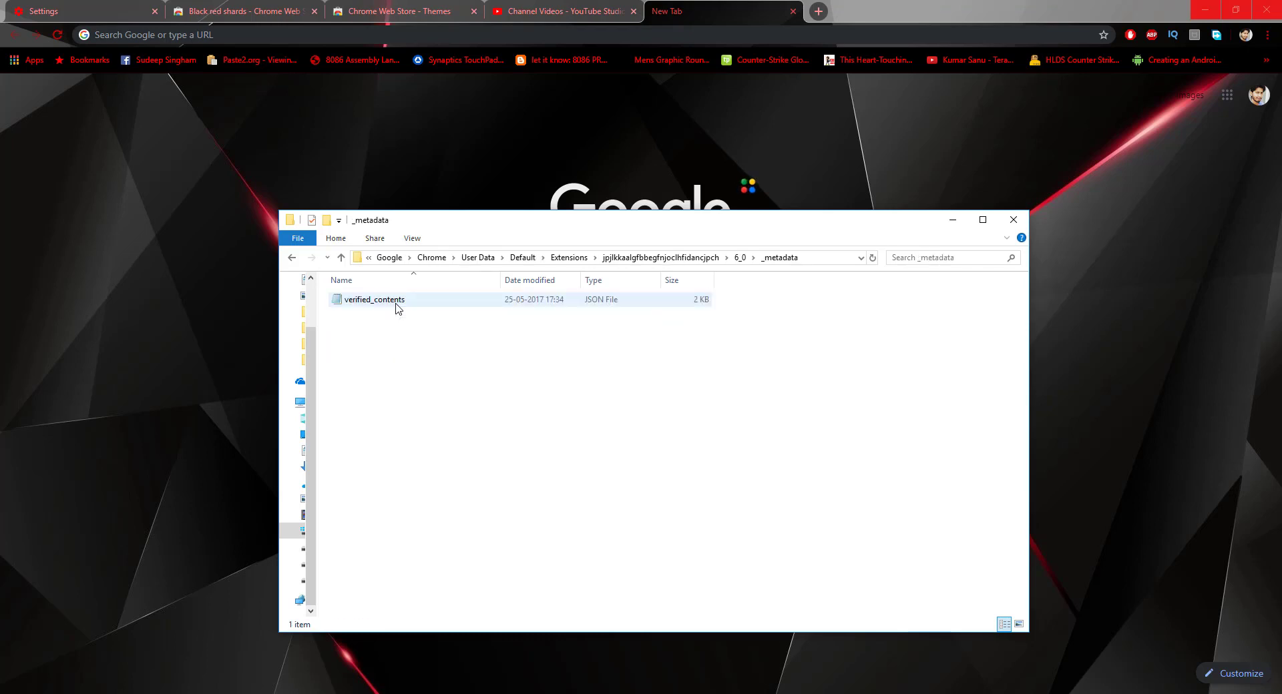
left_click(292, 257)
double_click(369, 314)
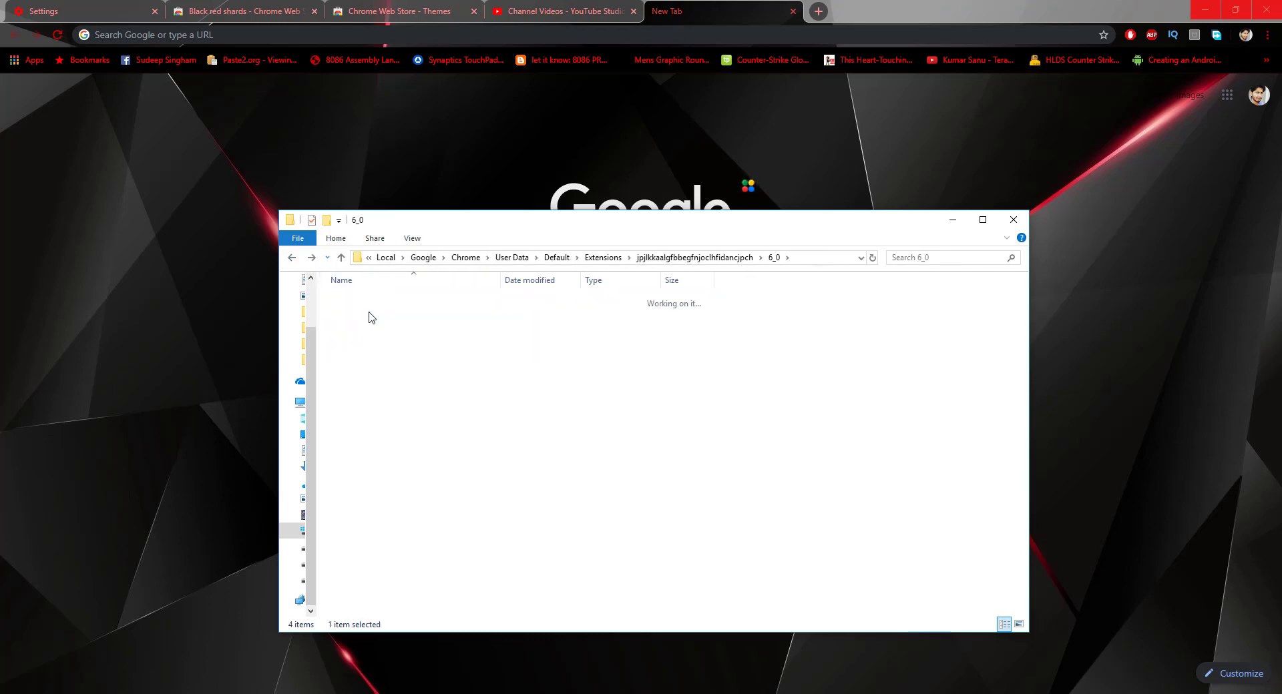
Step: Return to the 6_0 folder and look at the Cached Theme.pak and manifest files
left_click(291, 258)
left_click(385, 331)
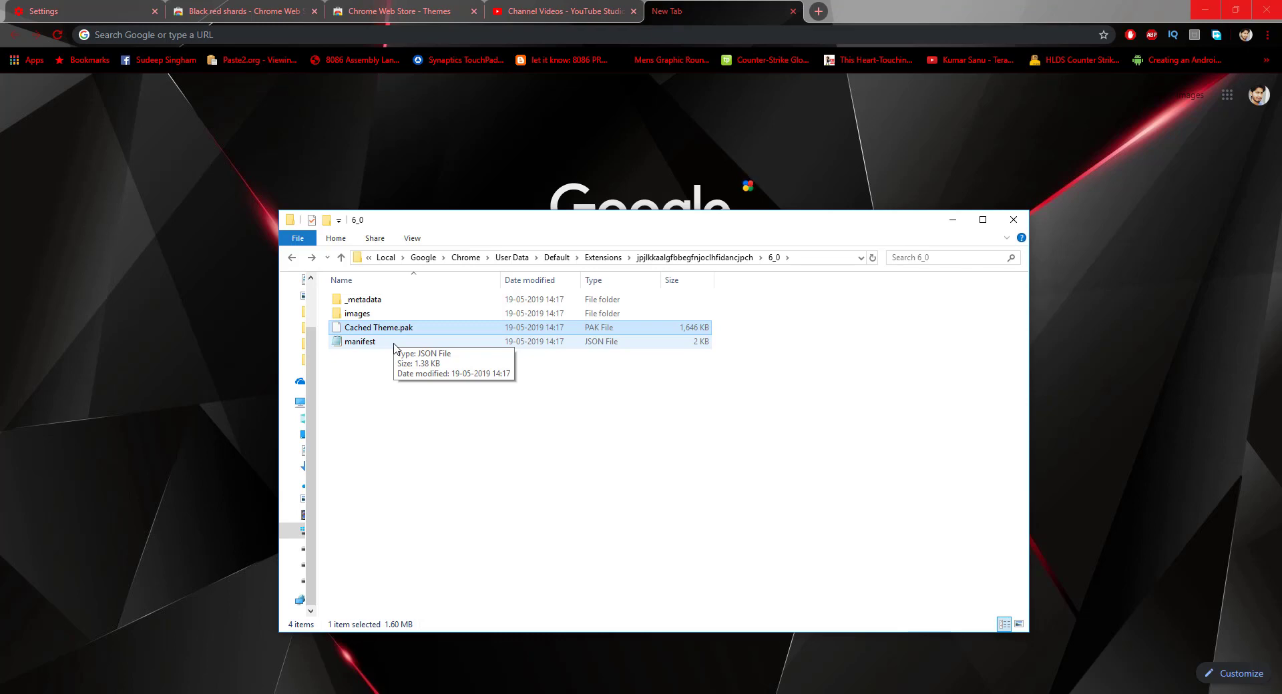
left_click(395, 348)
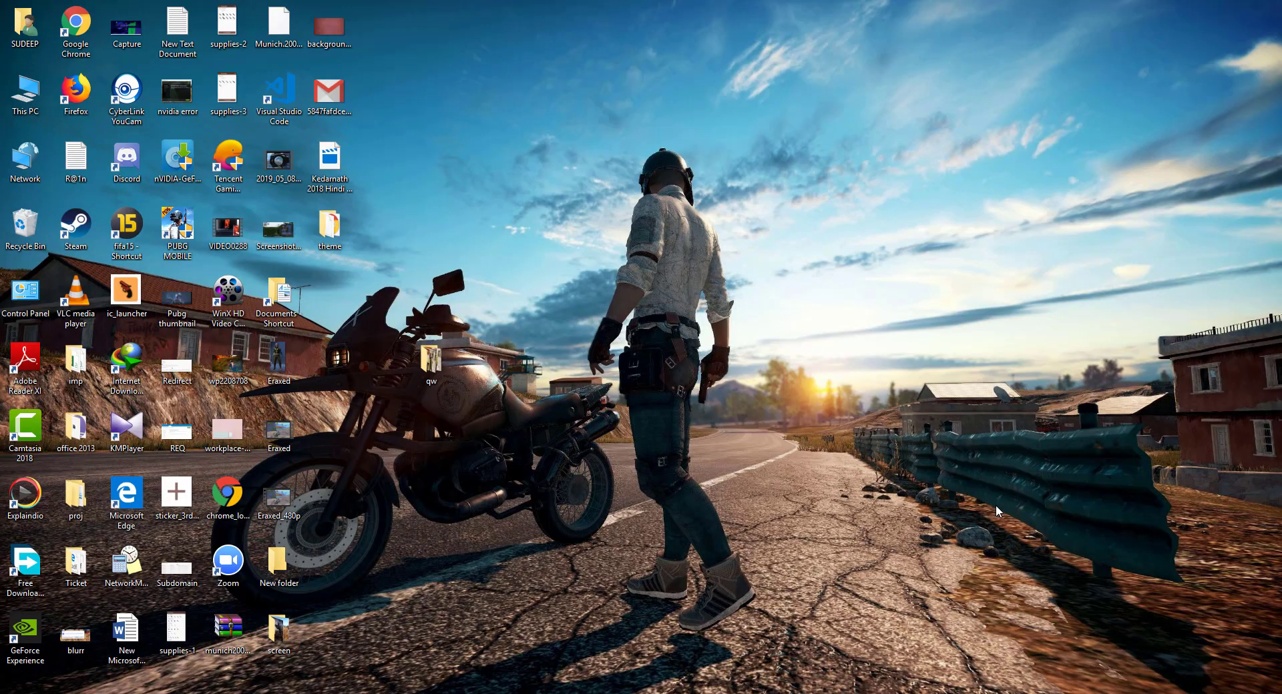
Step: Create a new folder on the desktop named "customize theme"
right_click(834, 257)
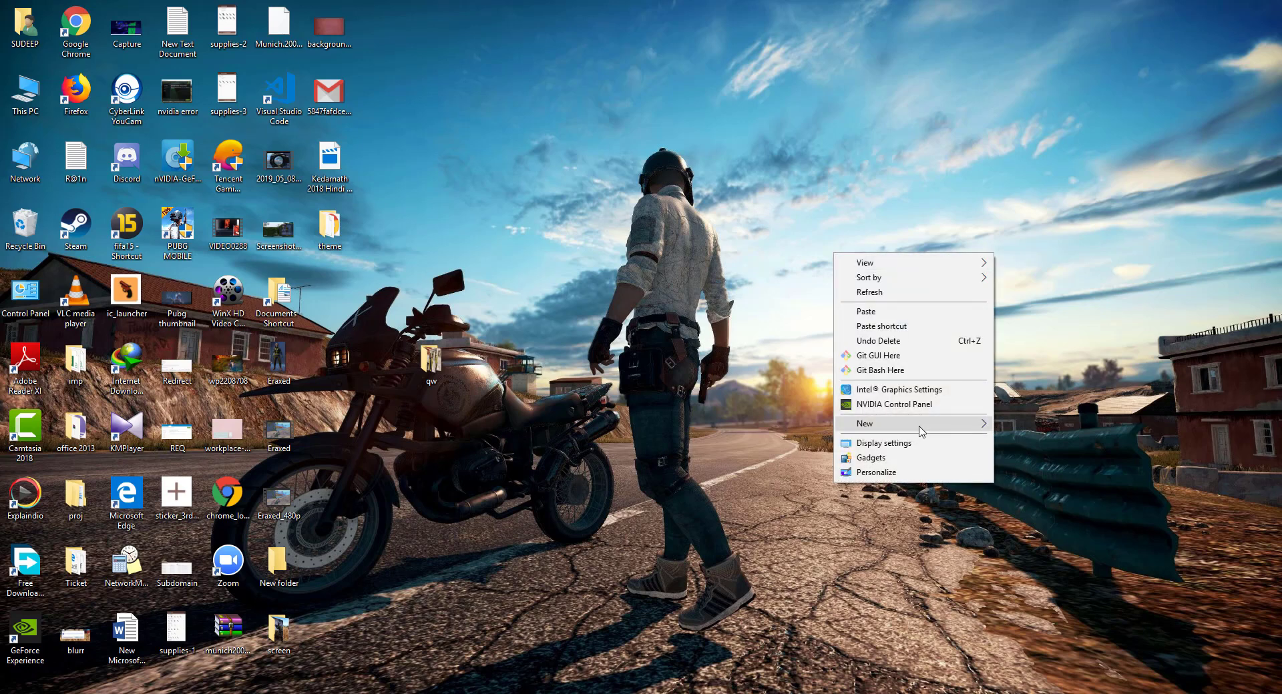
mouse_move(921, 430)
left_click(1032, 425)
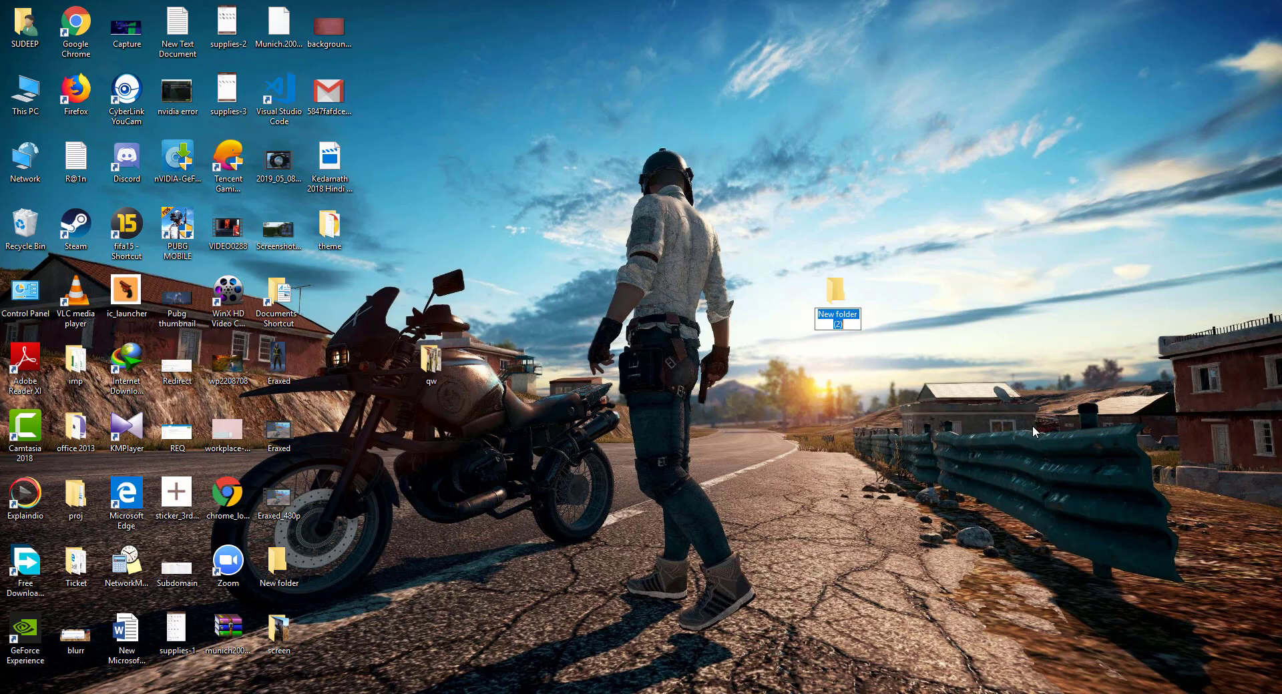
type("cust")
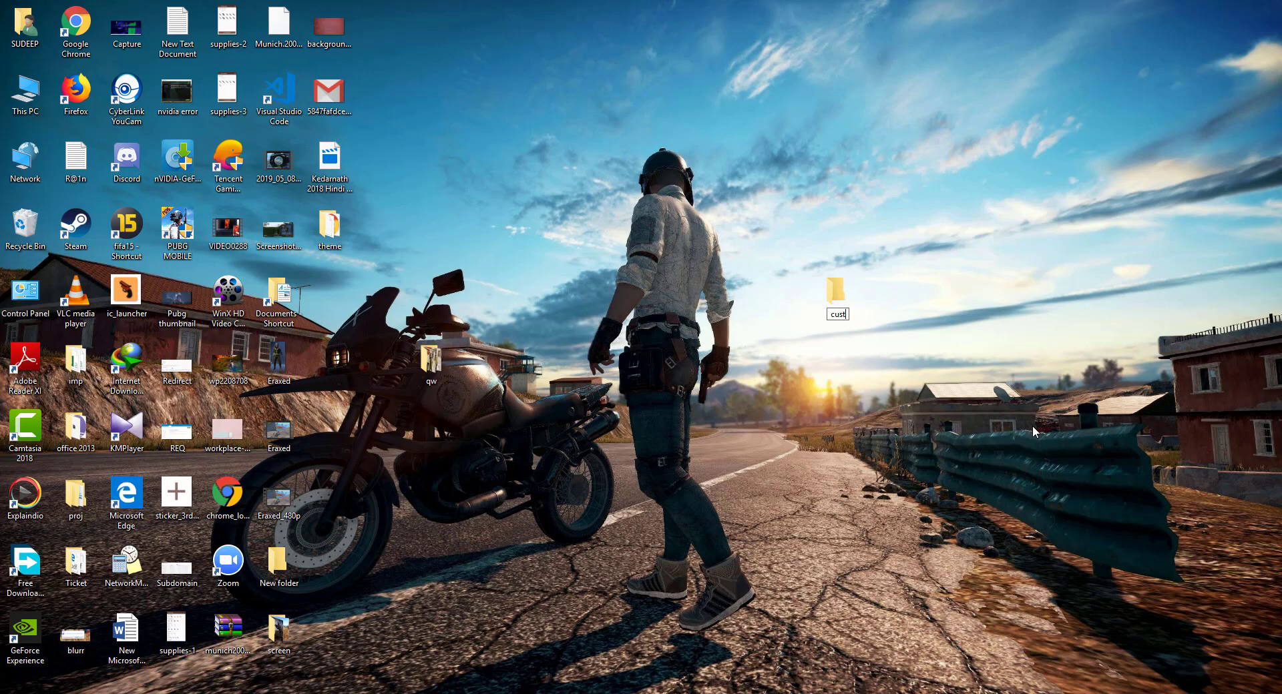
key("BackSpace")
type("stomize theme")
key("Return")
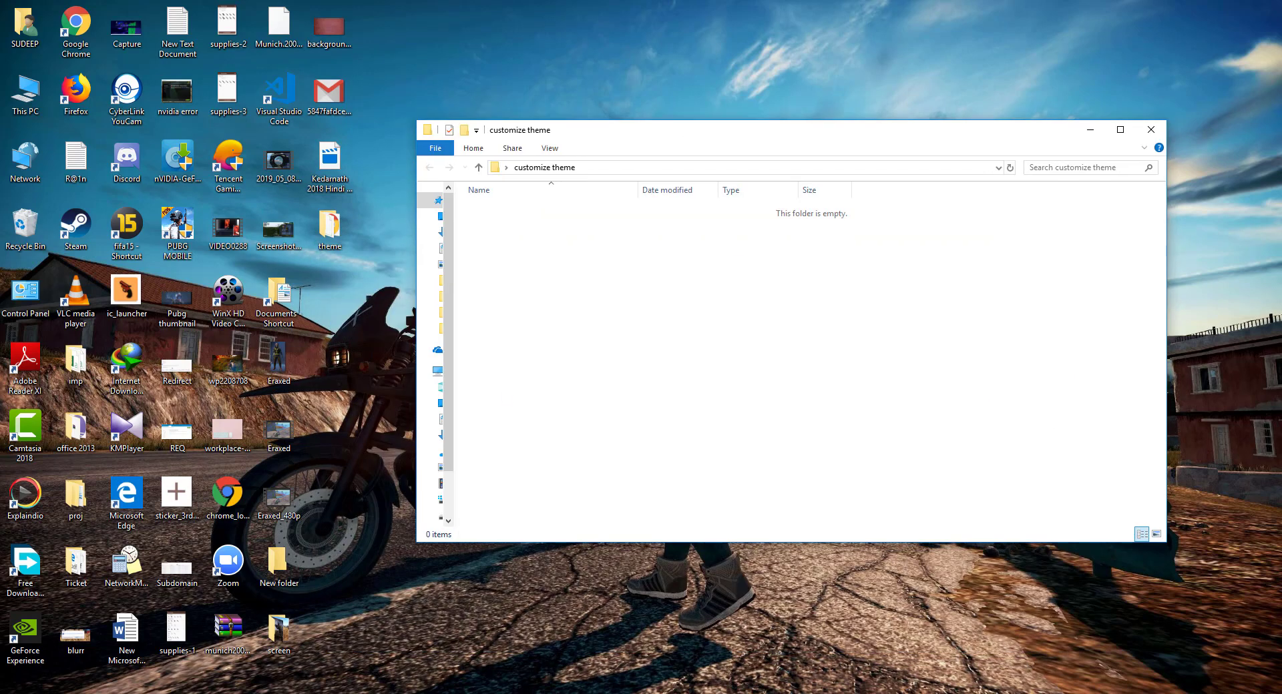
Step: Copy the images folder and manifest file from the 6_0 folder into the customize theme folder
left_click(301, 680)
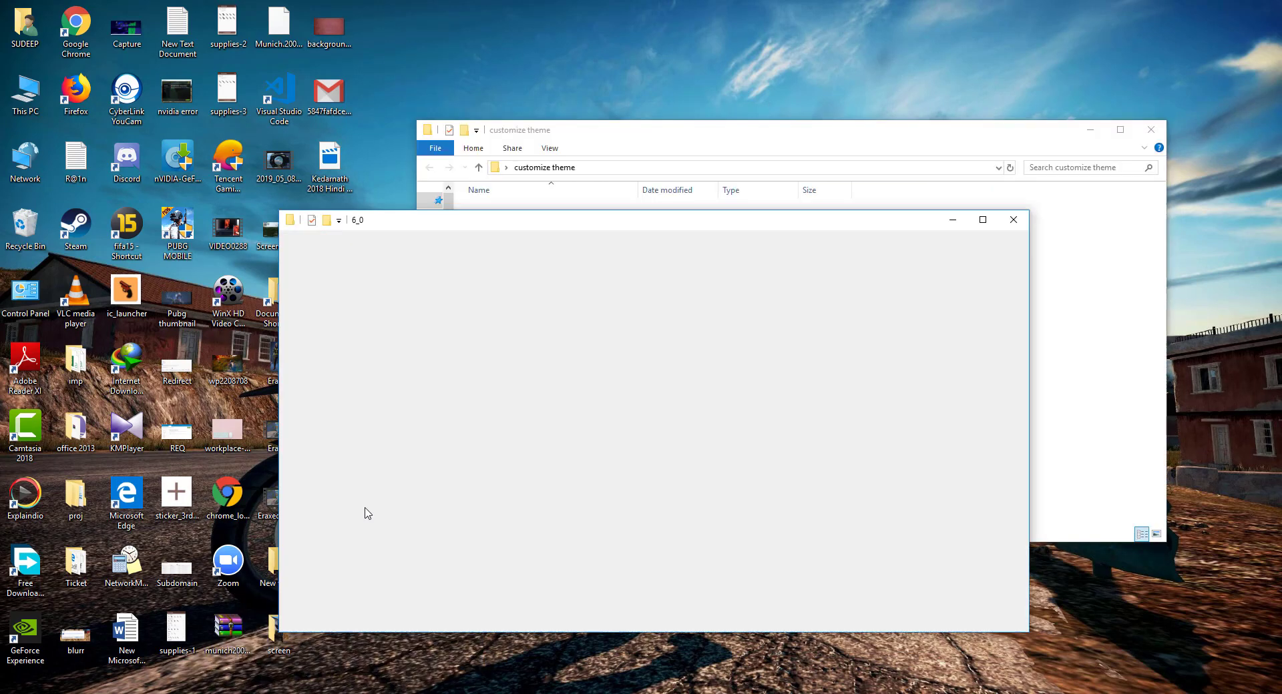
left_click(357, 313)
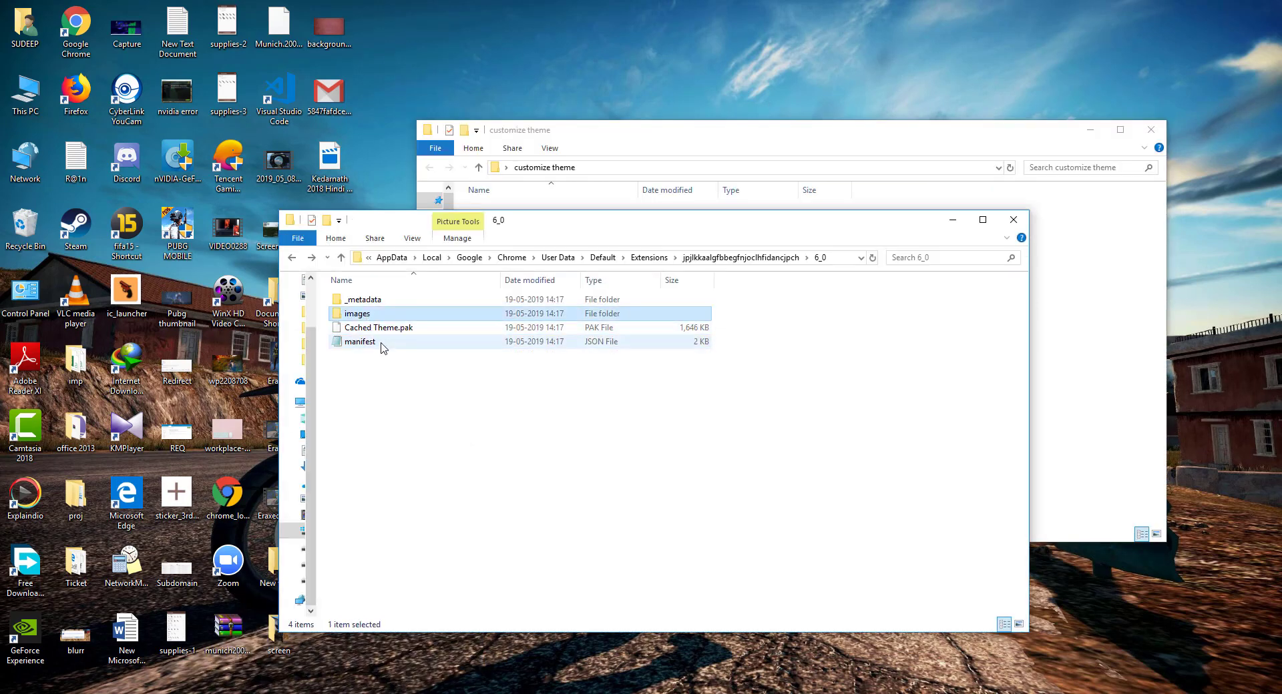
left_click(382, 343, "ctrl")
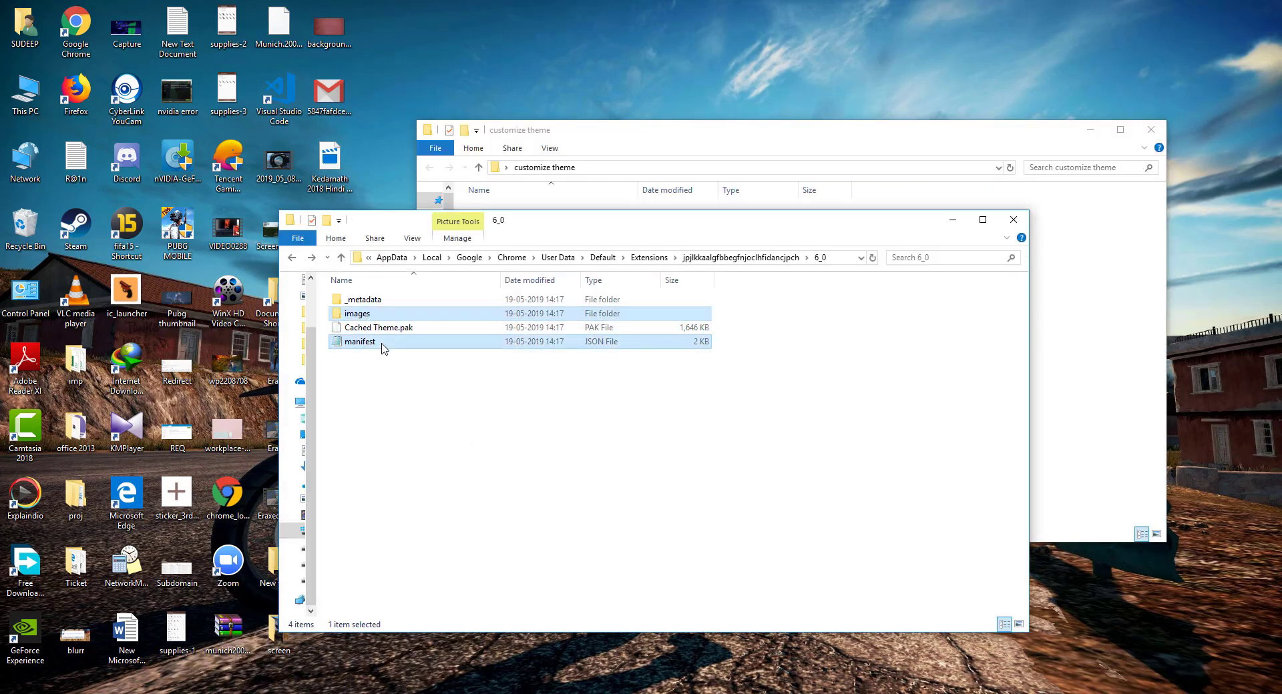
left_click(1066, 357)
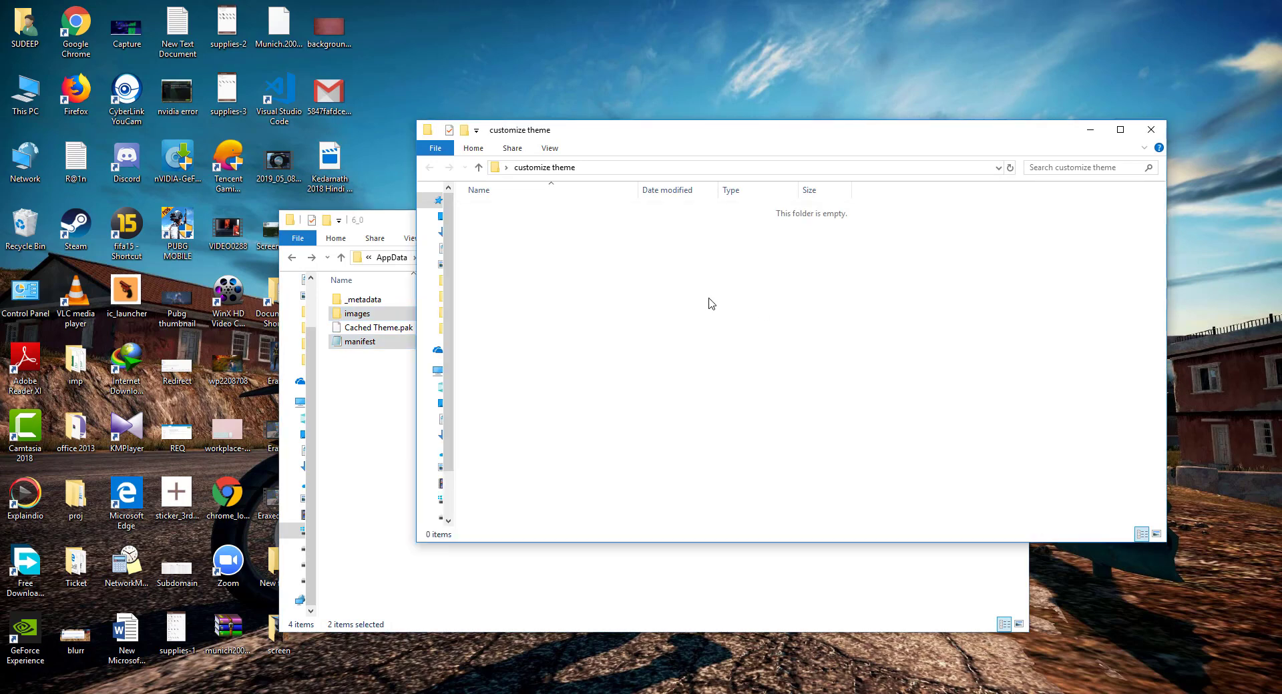
key("ctrl+v")
left_click(631, 294)
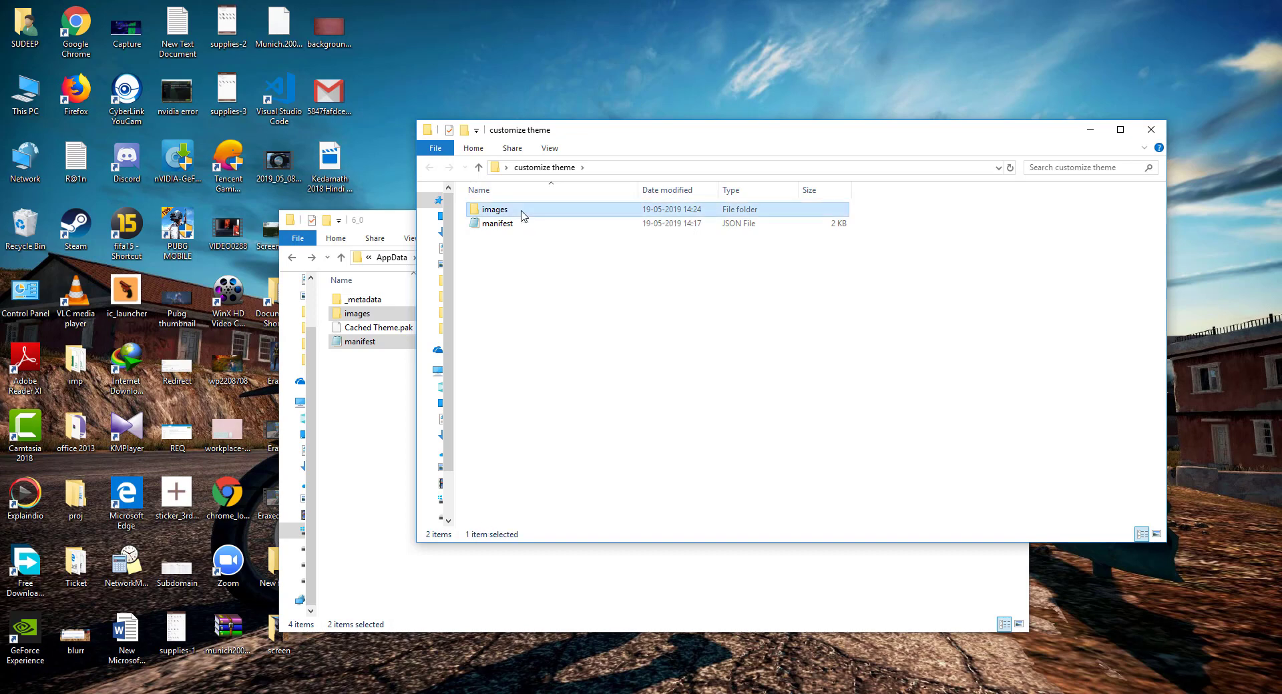
Step: Check the copied images folder, return to customize theme, and open the manifest file in a maximized window
double_click(495, 209)
key("BackSpace")
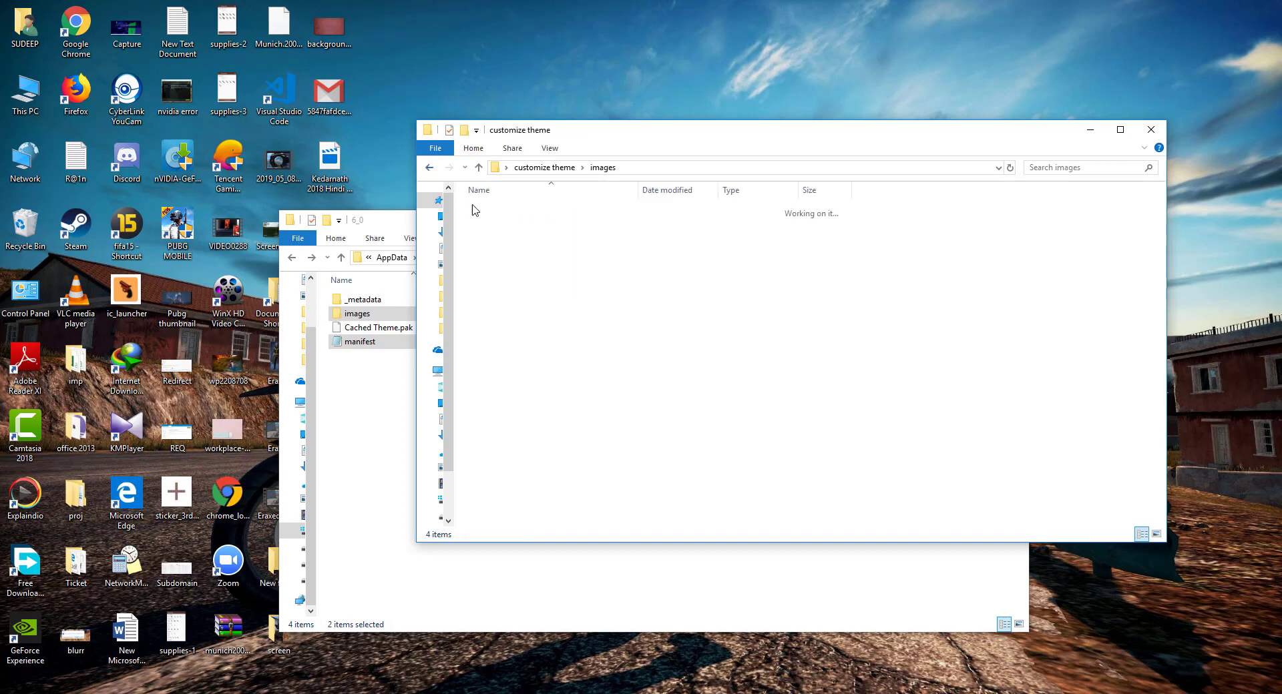
left_click(498, 225)
double_click(498, 227)
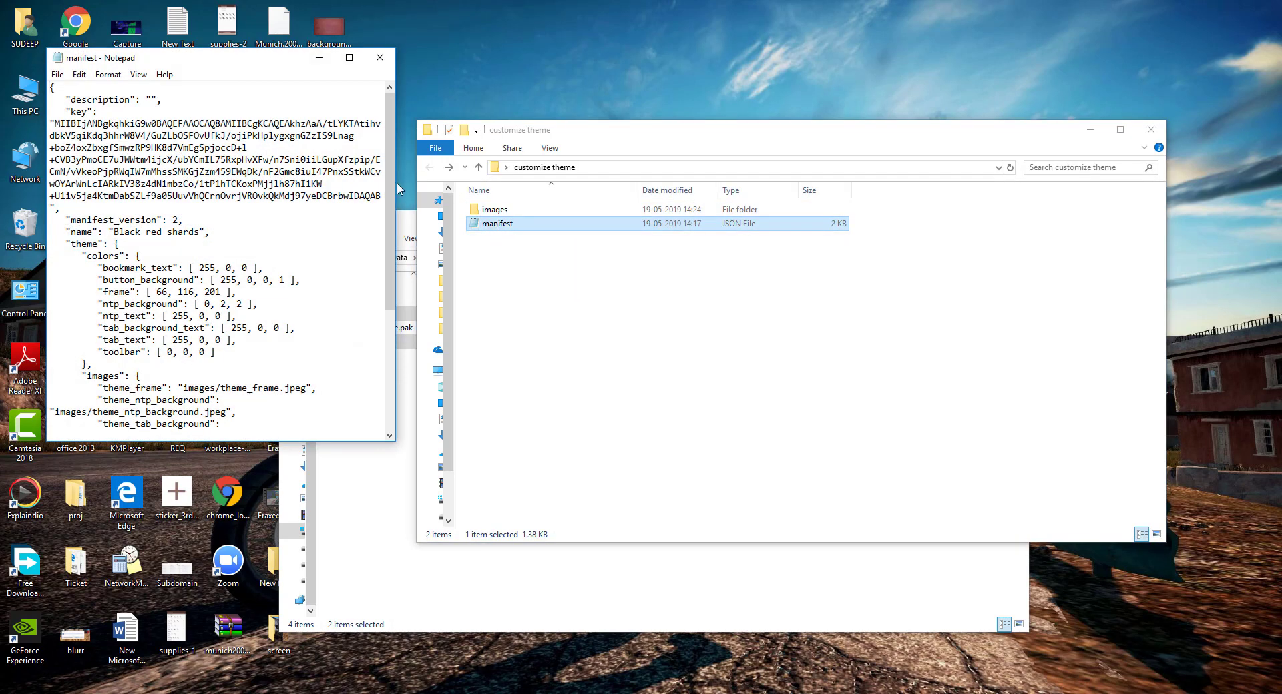
left_click(349, 59)
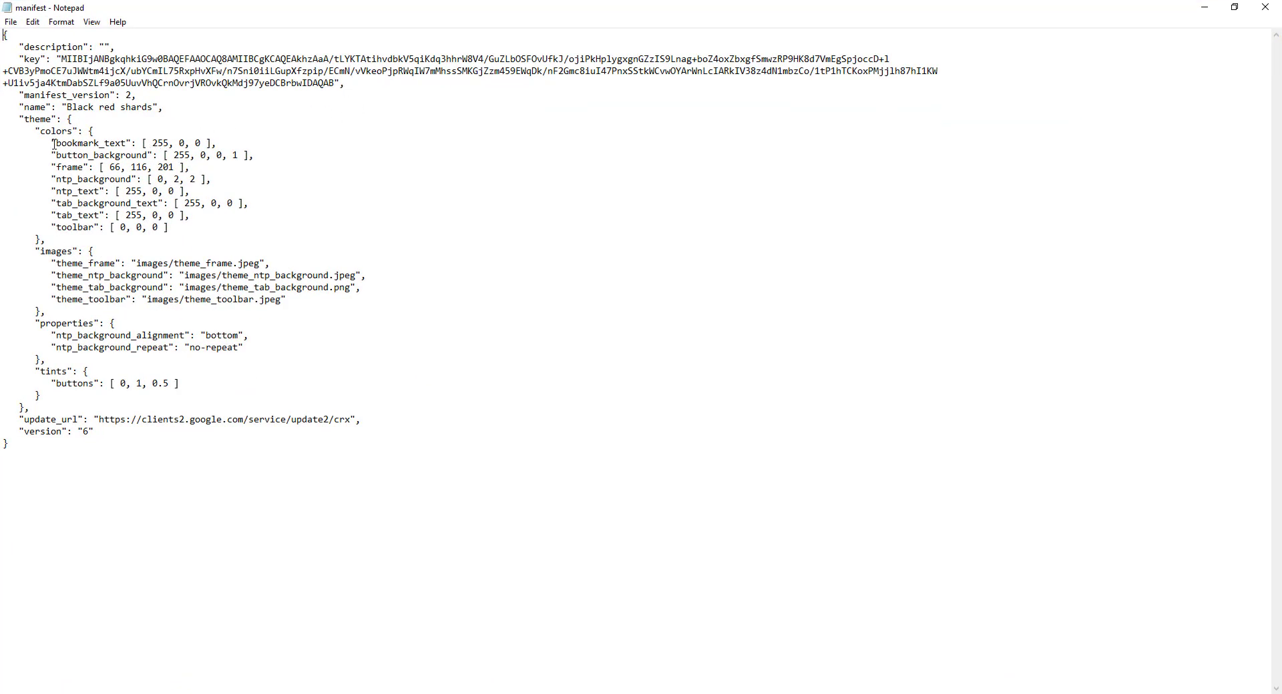
Step: Review the colors and images entries in the manifest file and close it
left_click_drag(53, 143, 198, 194)
left_click(184, 244)
left_click_drag(4, 263, 320, 304)
left_click(309, 309)
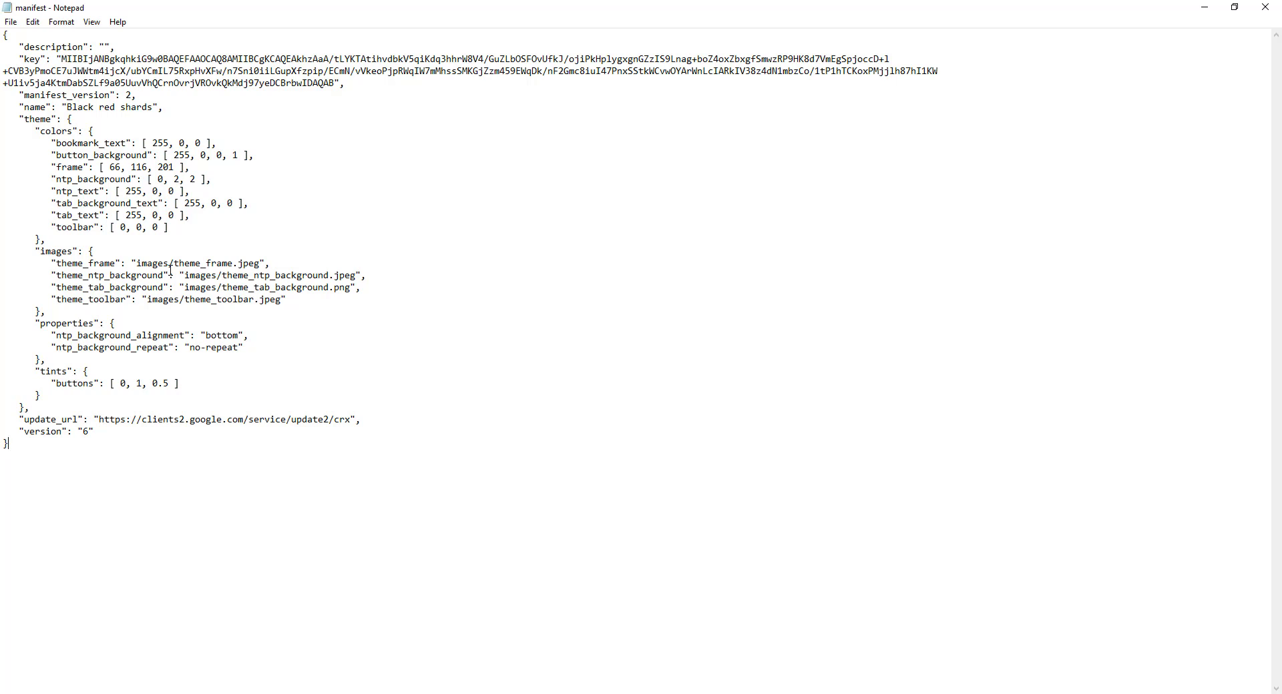
left_click(1273, 7)
Step: Open the copied images folder and check the file properties of theme_frame and theme_ntp_background
double_click(498, 210)
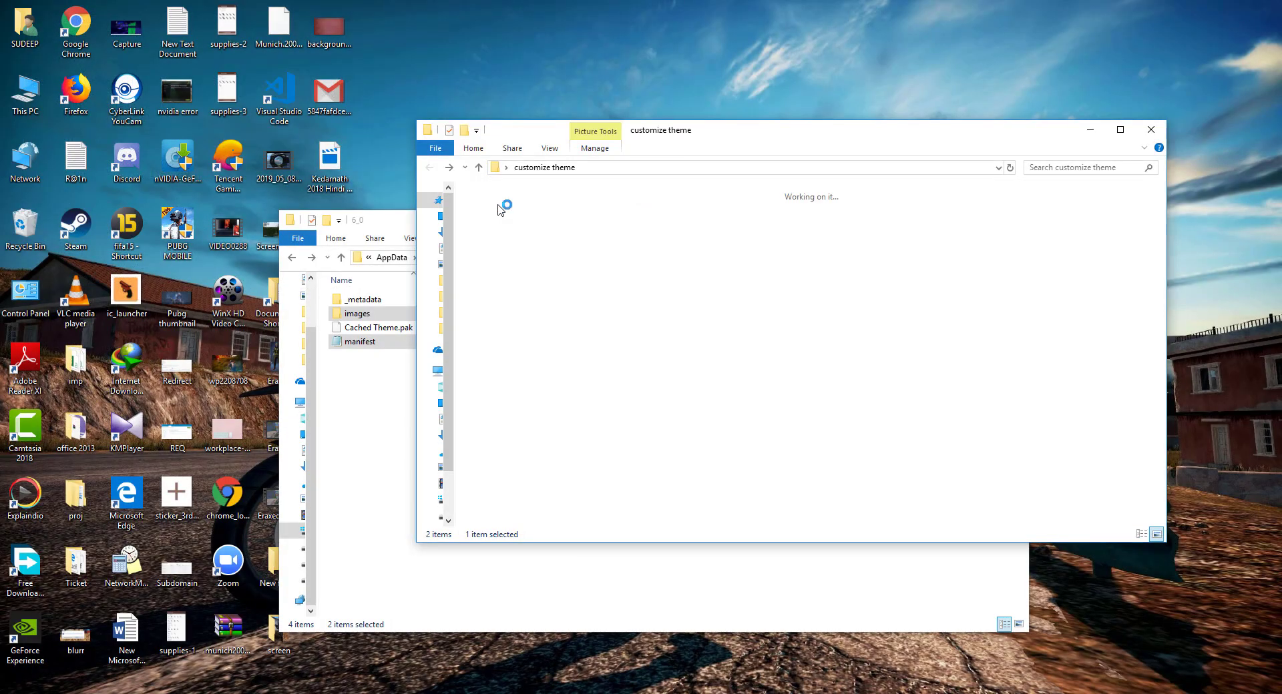
left_click(502, 239)
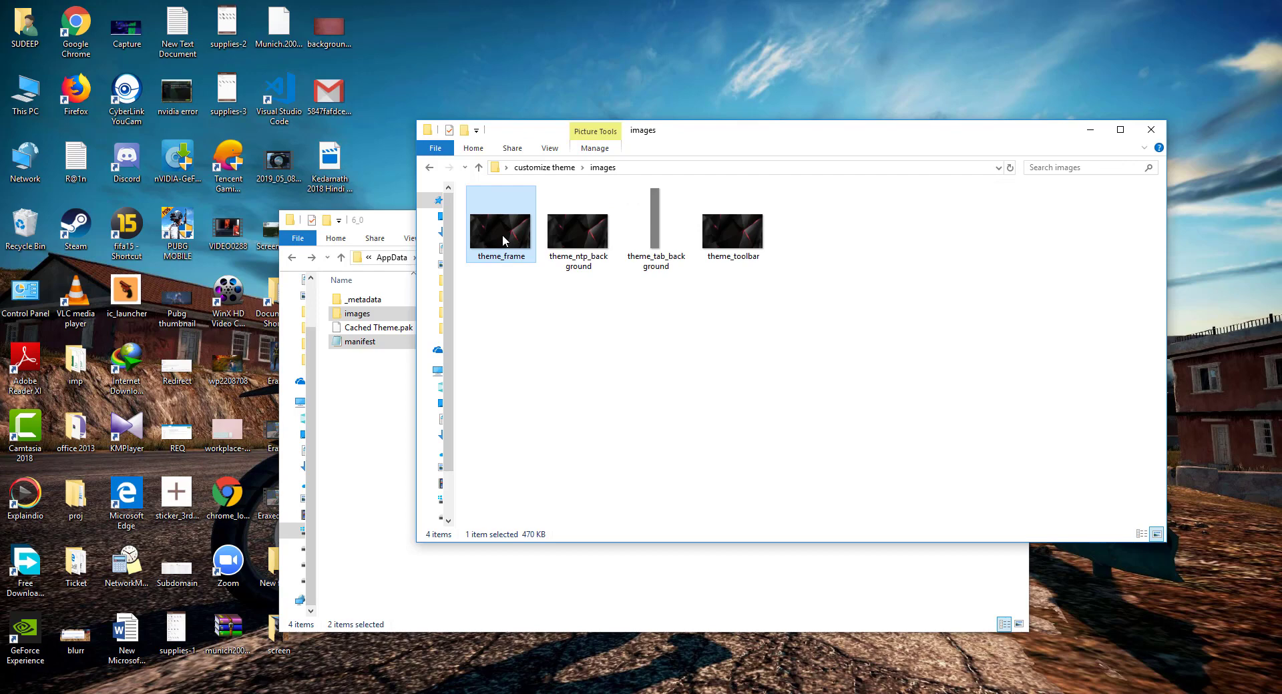
key("alt+Return")
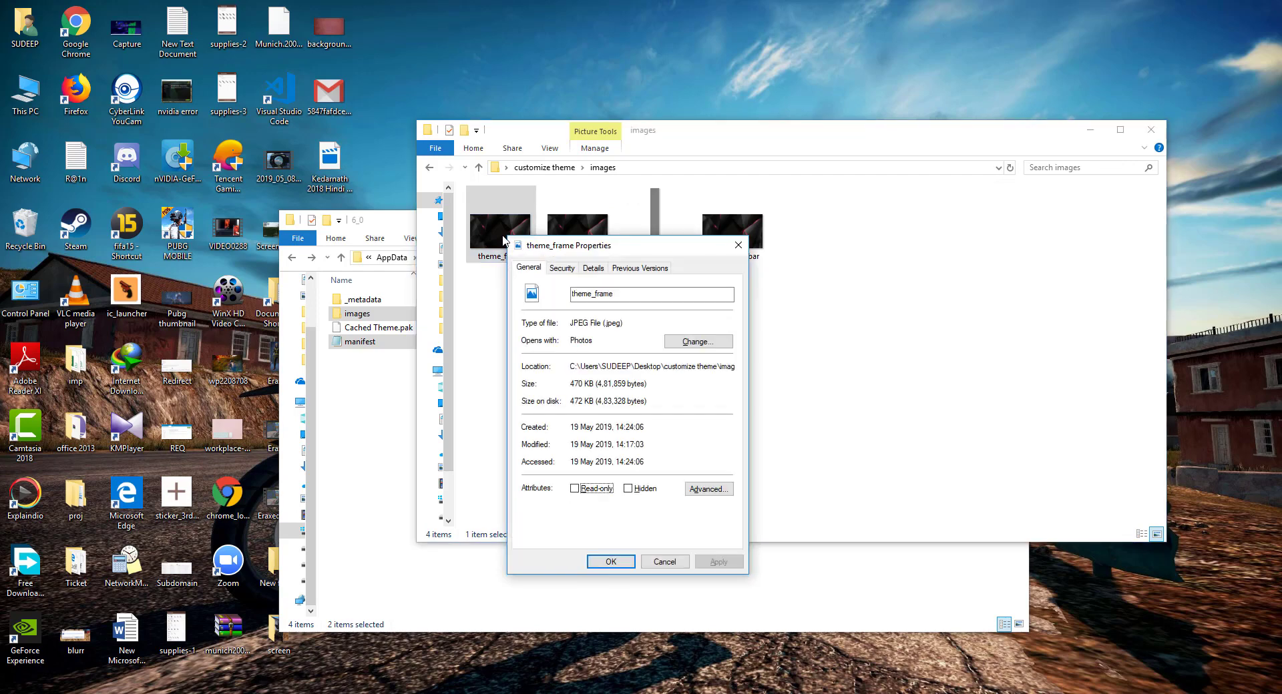
left_click(737, 247)
left_click(584, 240)
key("alt+Return")
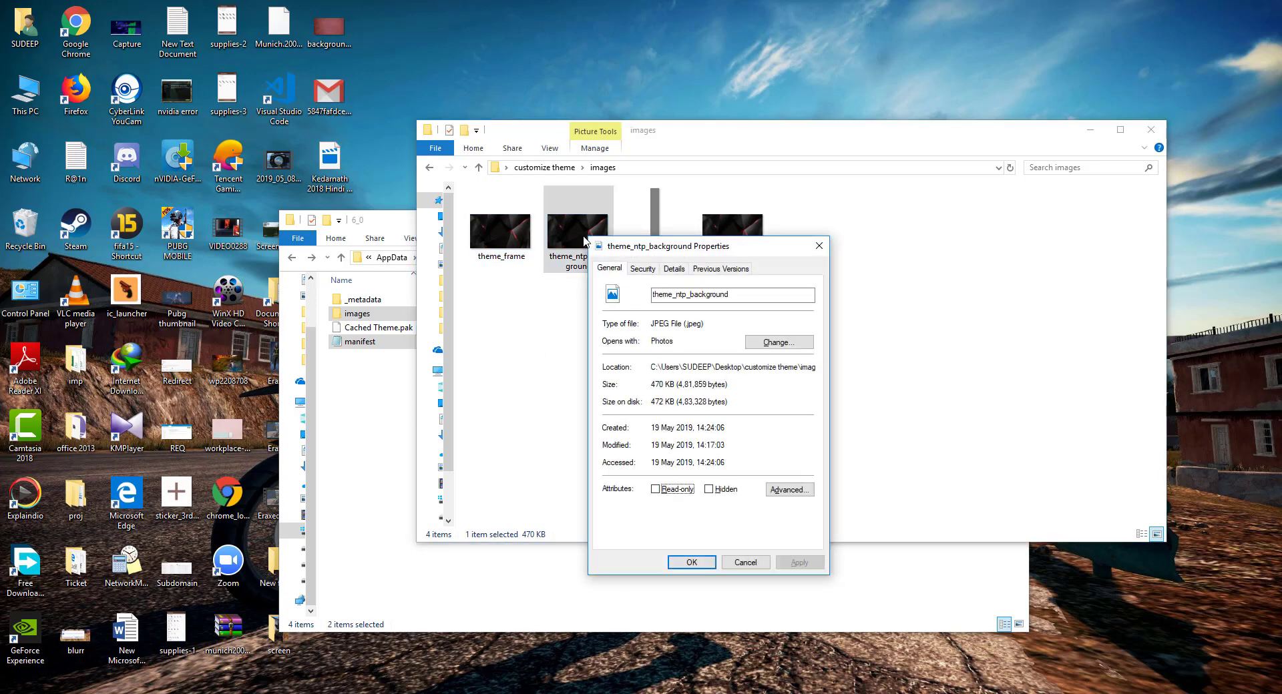
left_click(818, 245)
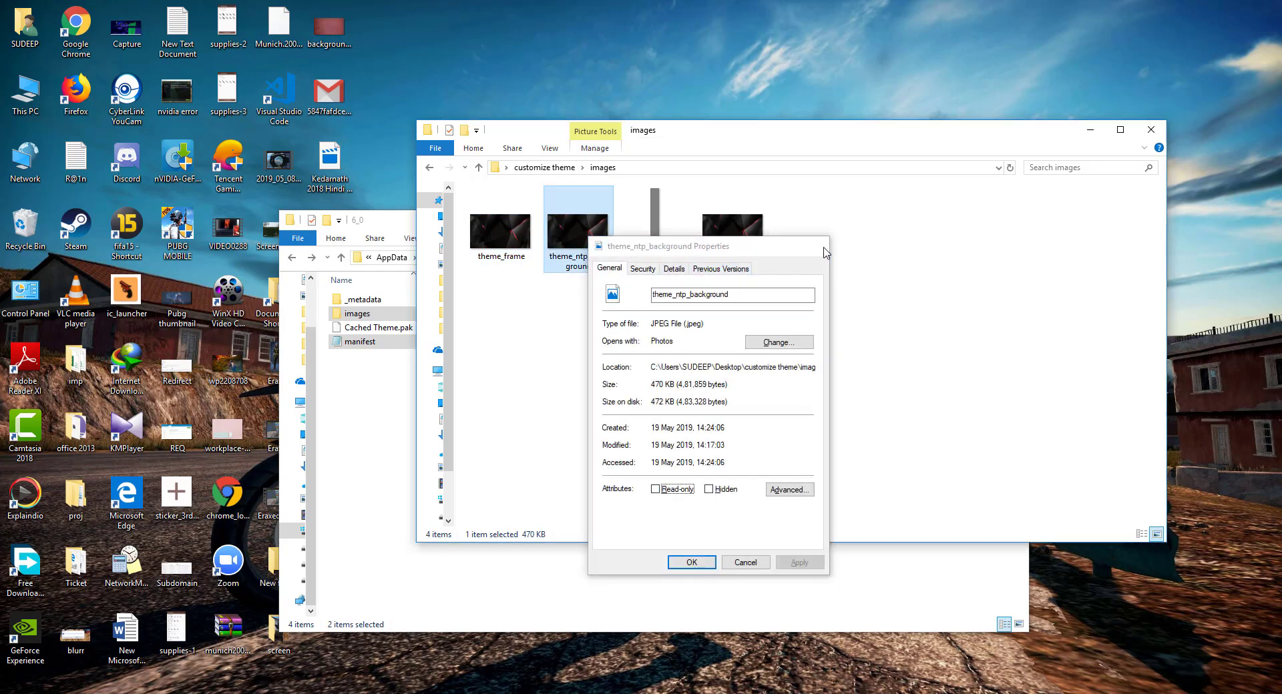
Step: Minimize the 6_0 window, check the desktop image background-616360_1920's properties, and copy that image into the images folder
left_click(400, 226)
left_click(952, 221)
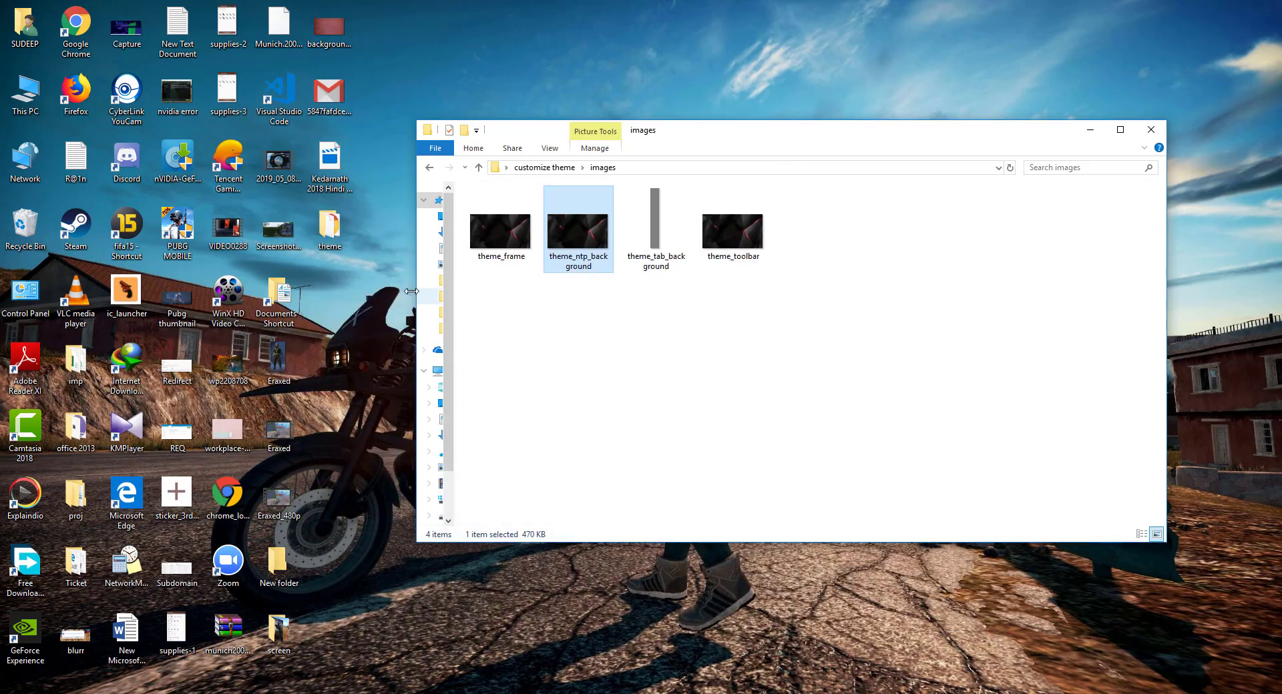
left_click(332, 44)
key("alt+Return")
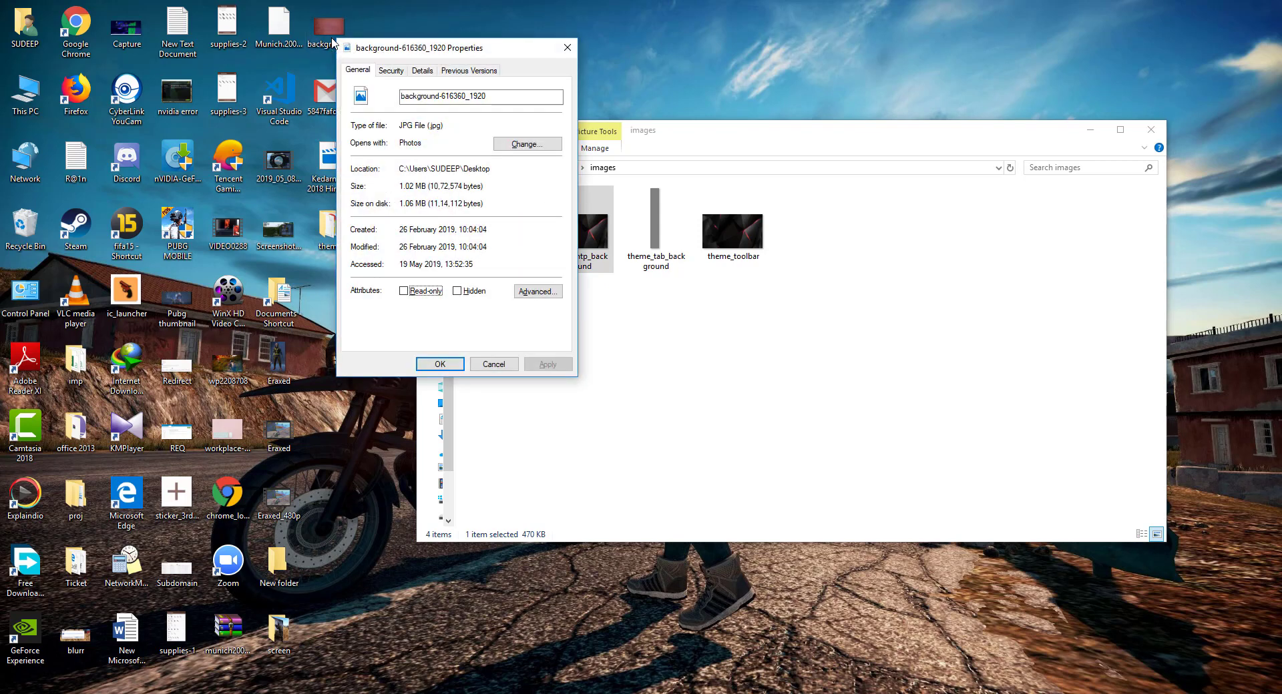
left_click(567, 48)
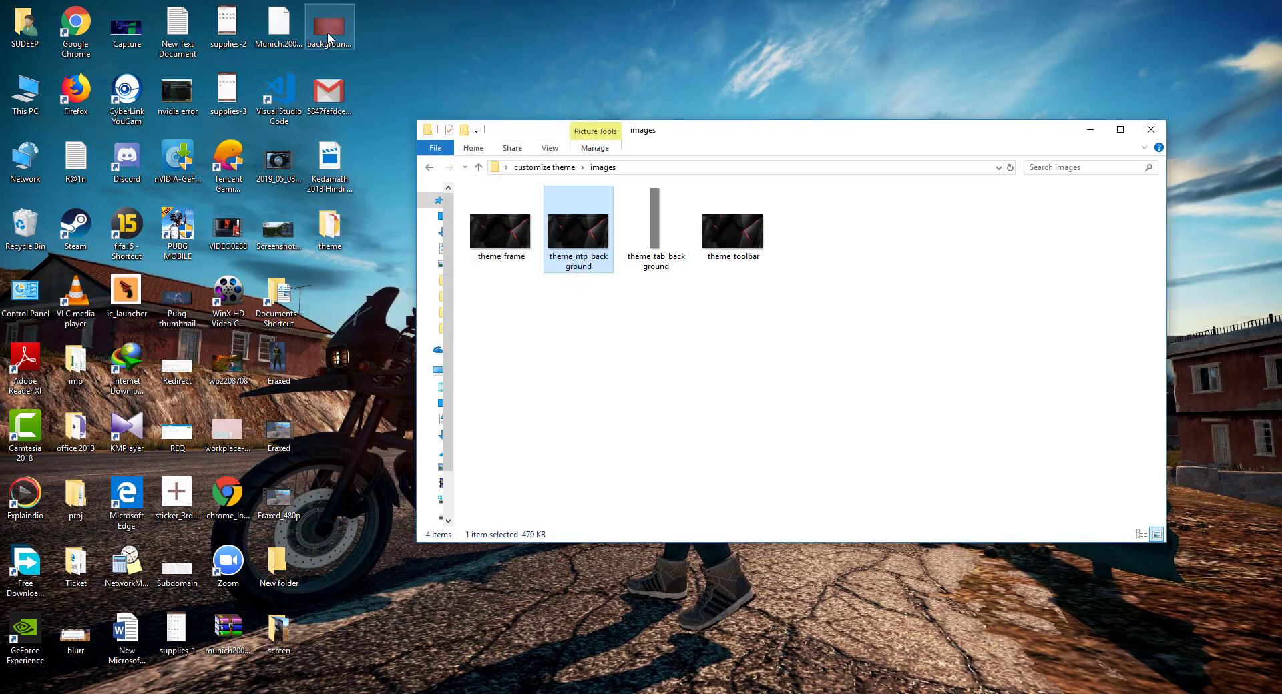
left_click(608, 349)
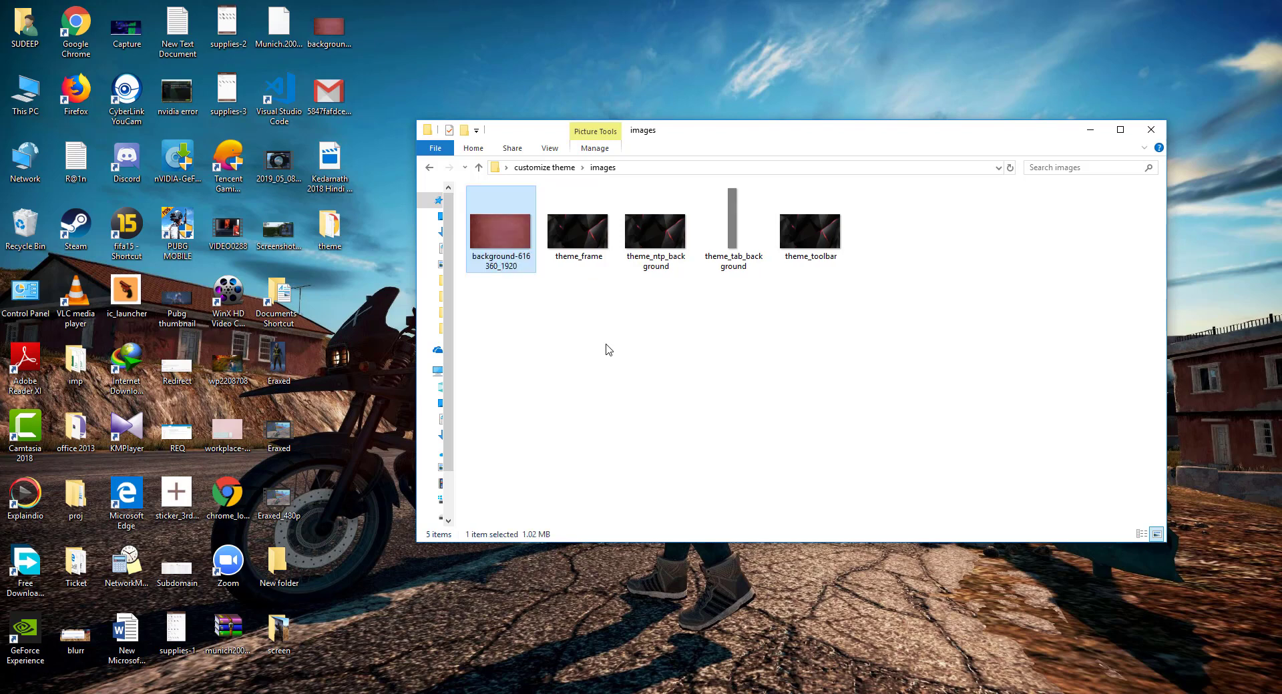
Step: Copy the file name of theme_ntp_background and rename that image as theme_ntp_background1
left_click(653, 267)
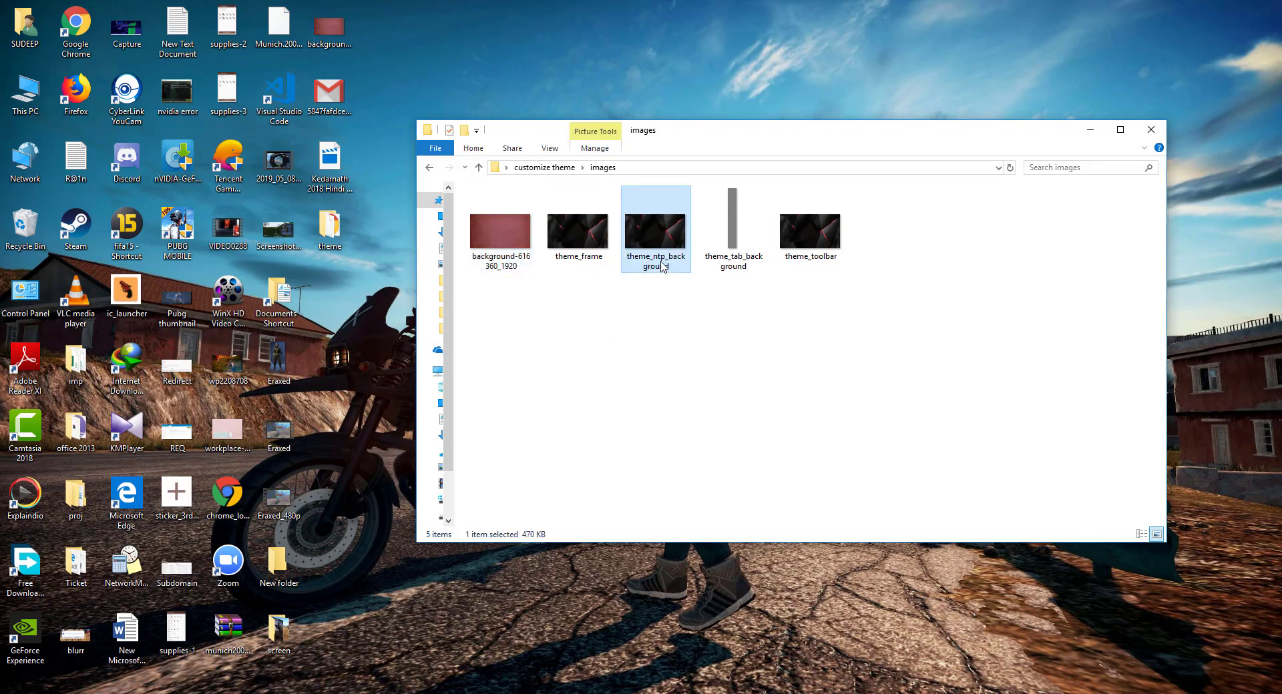
left_click(662, 266)
key("ctrl+c")
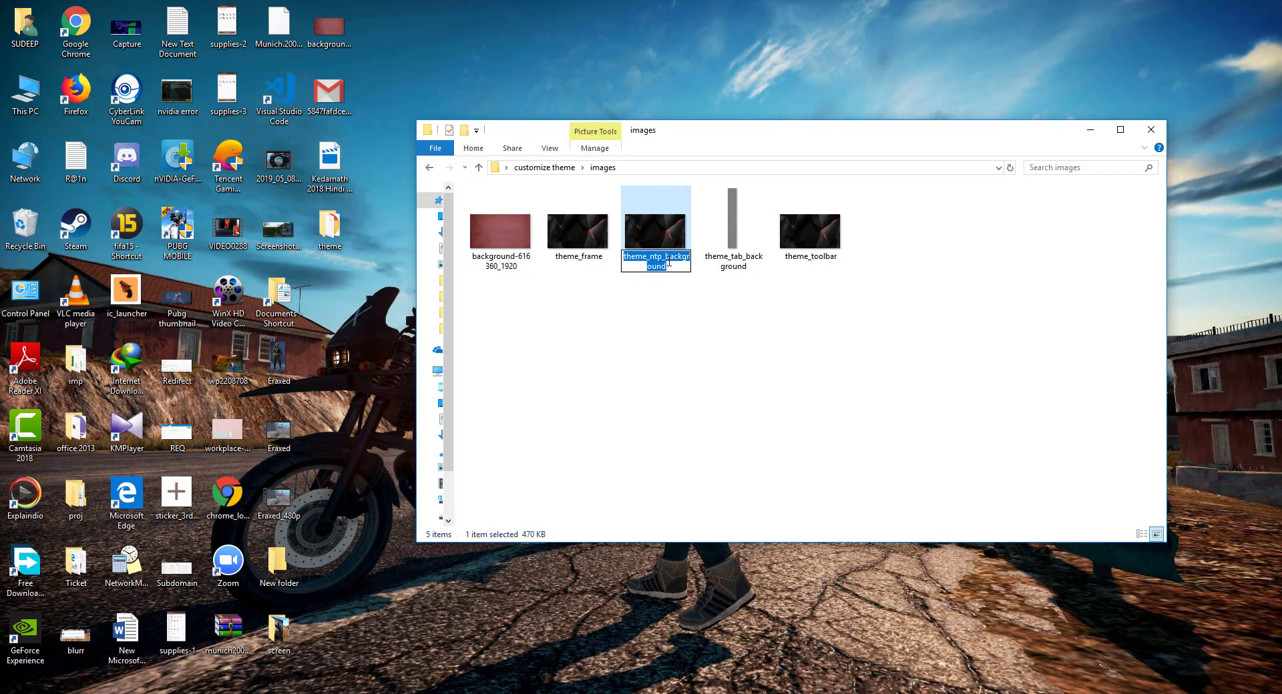
left_click(675, 265)
type("1")
left_click(676, 288)
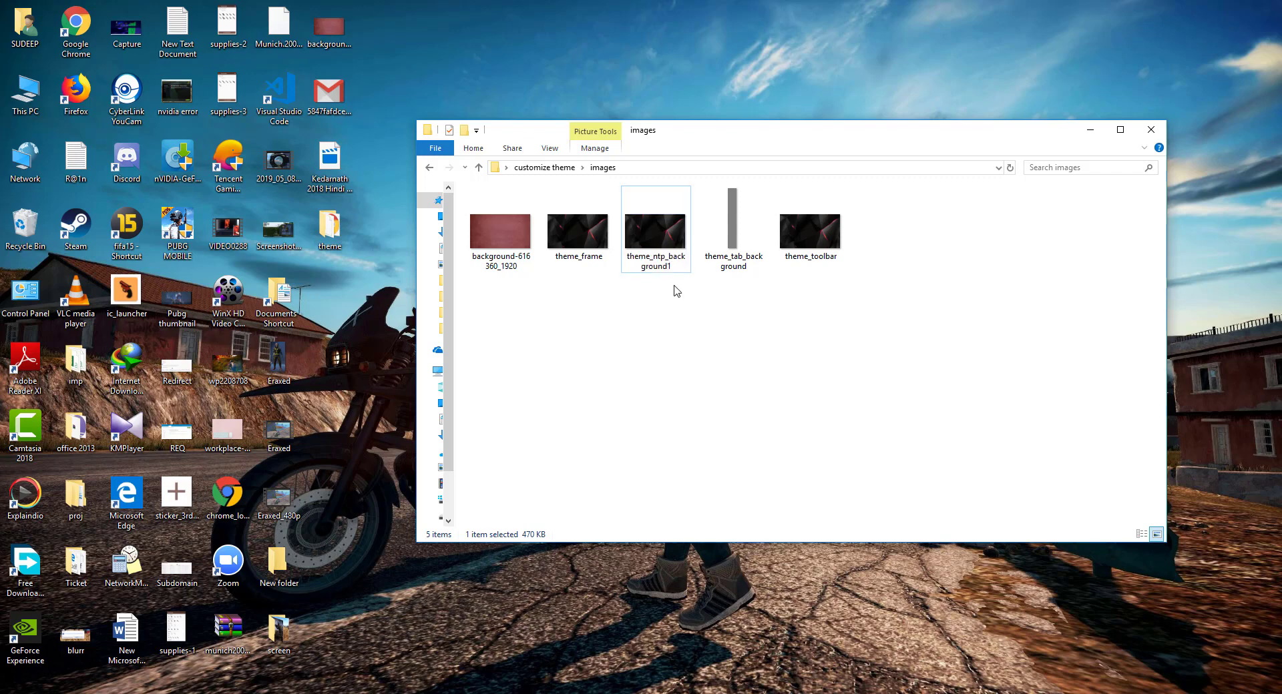
Step: Rename the background-616360_1920 image as theme_ntp_background using the copied name
left_click(507, 267)
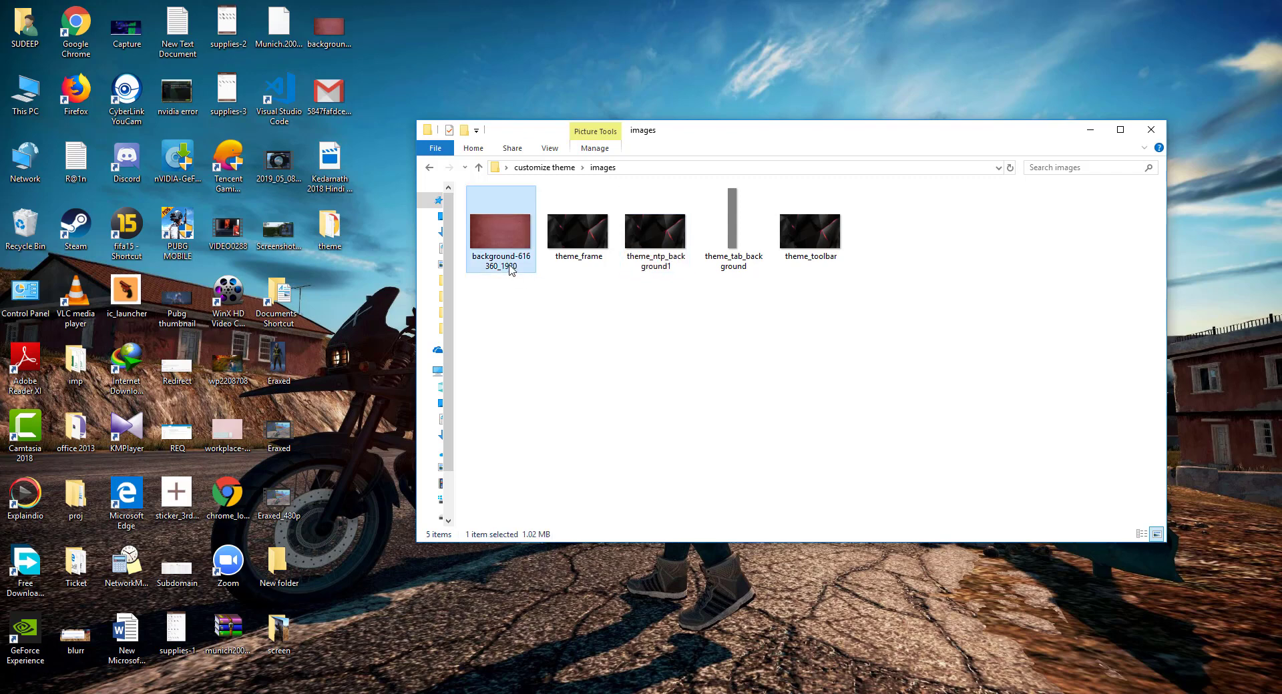
left_click(509, 267)
key("ctrl+v")
left_click(542, 298)
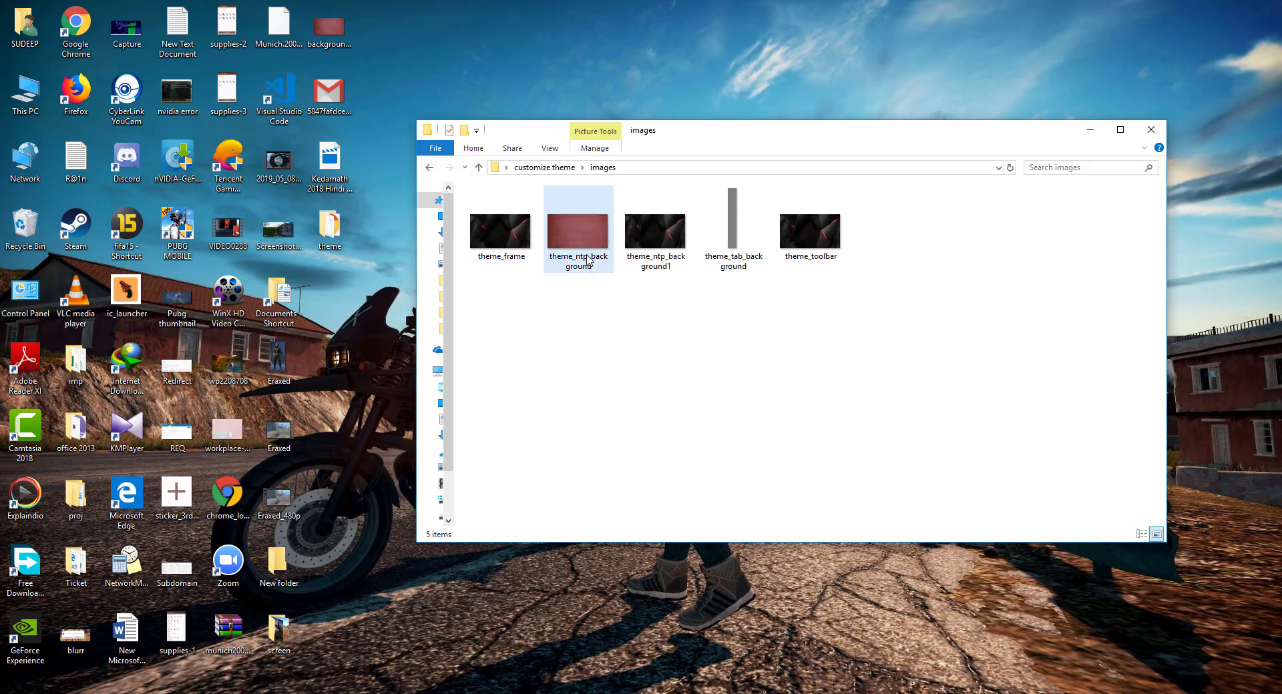
Step: Return to the customize theme folder, review the image entries in the manifest file, and close it
left_click(429, 167)
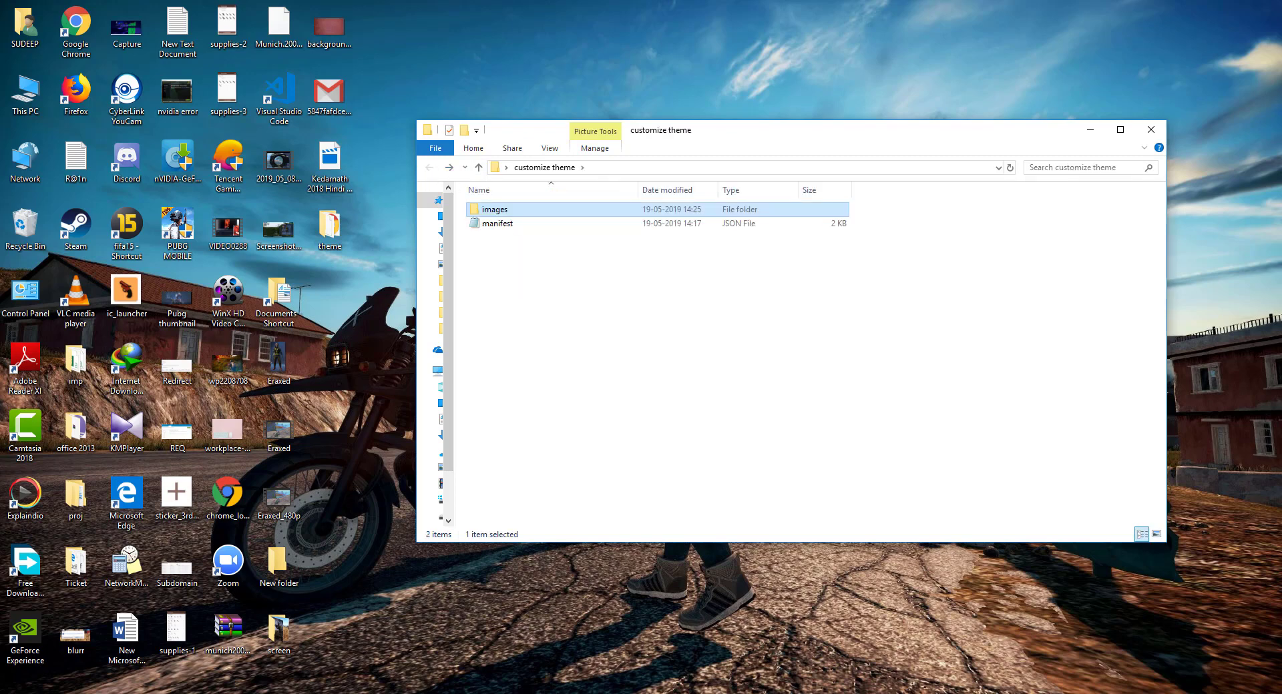
left_click(524, 228)
double_click(524, 228)
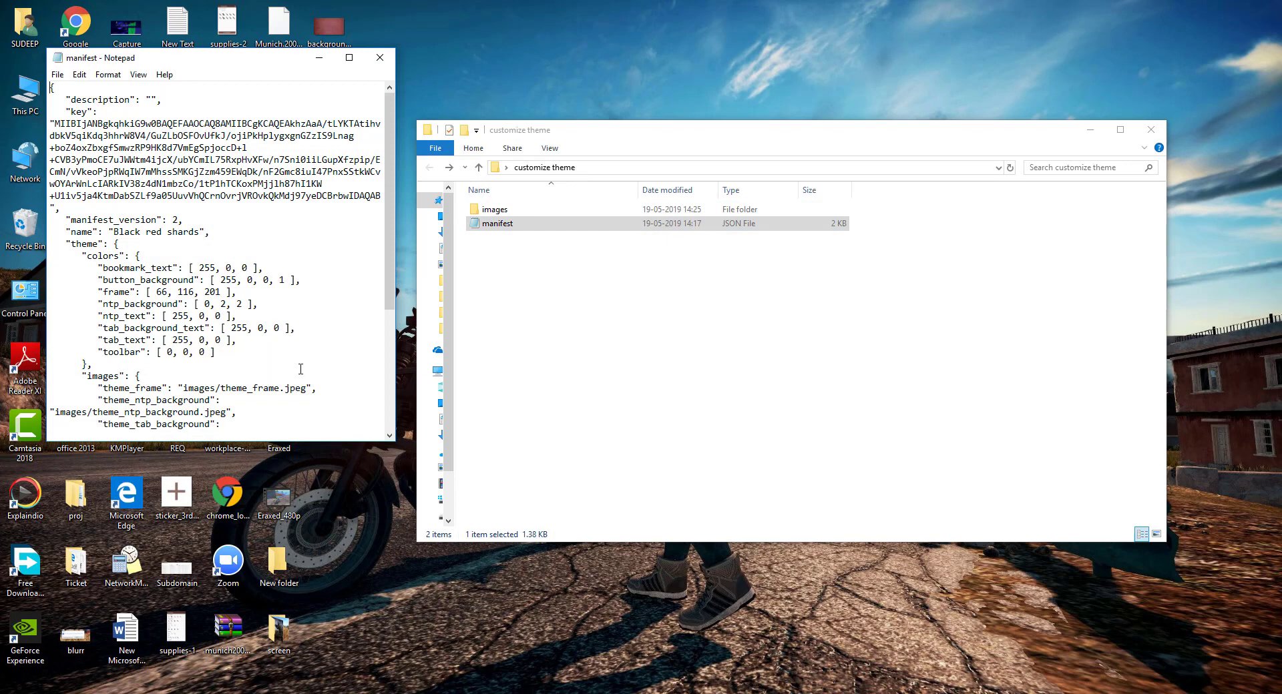
scroll(301, 369, "down", 5)
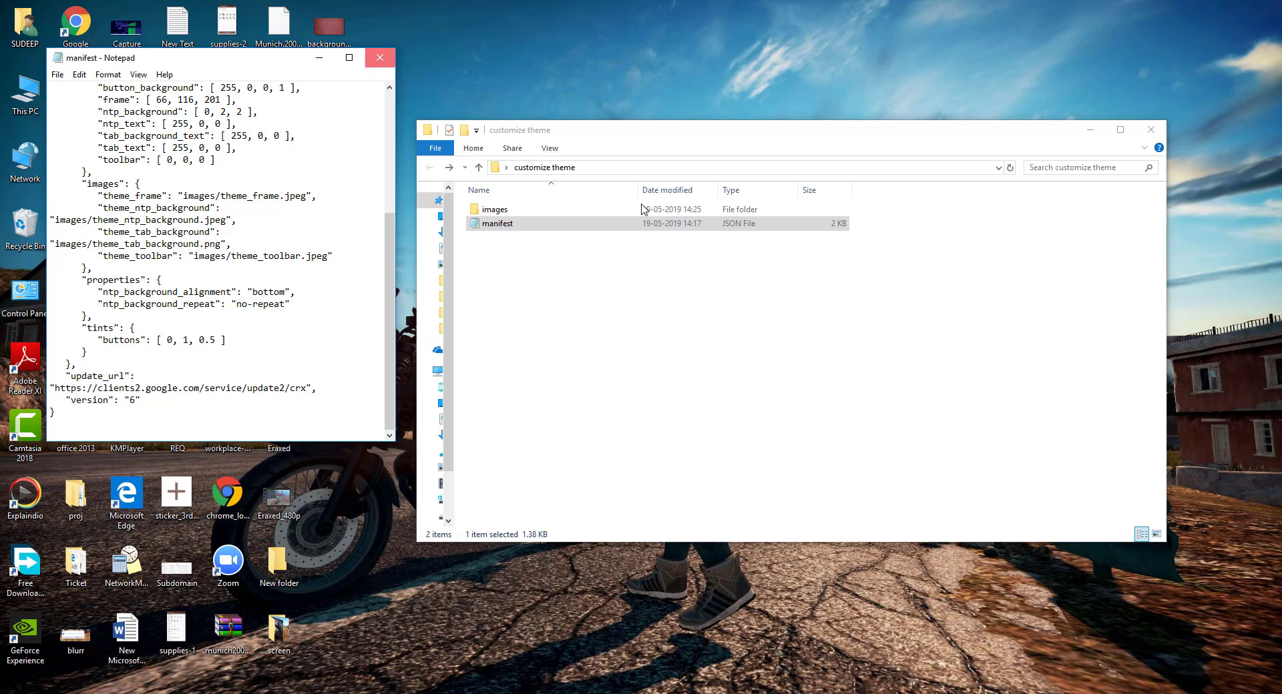
key("alt+F4")
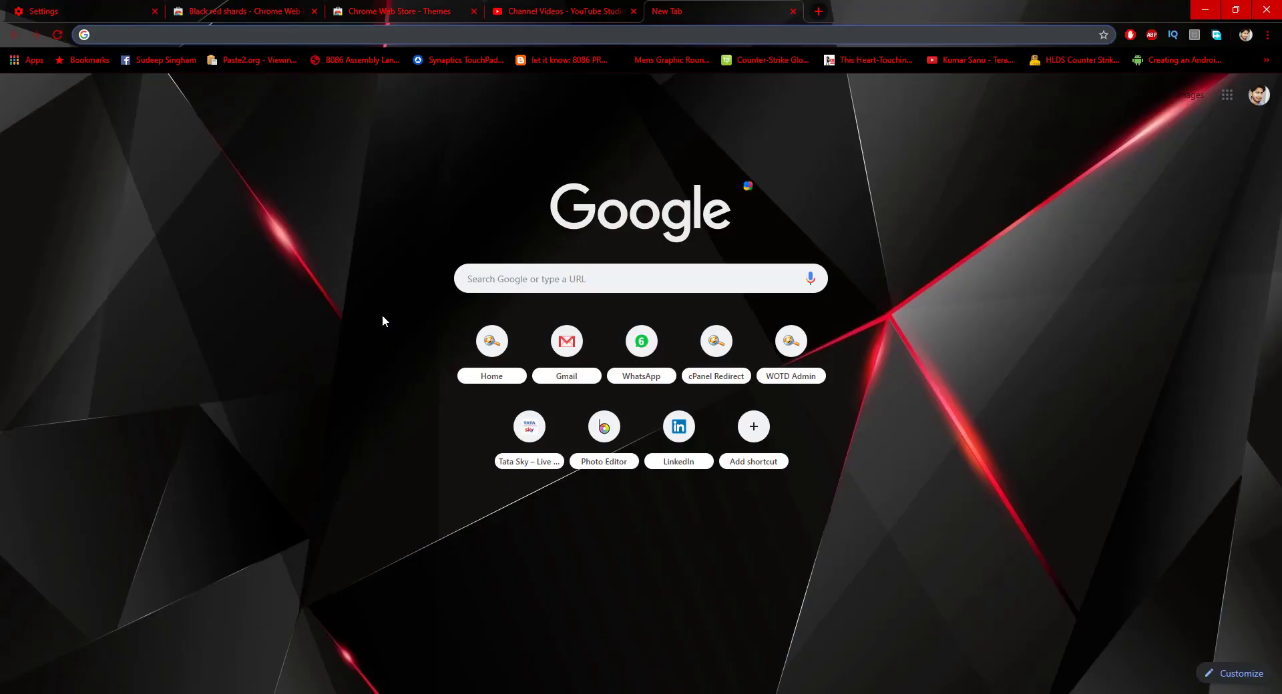
Step: Switch to Chrome and open its Settings page
left_click(1265, 37)
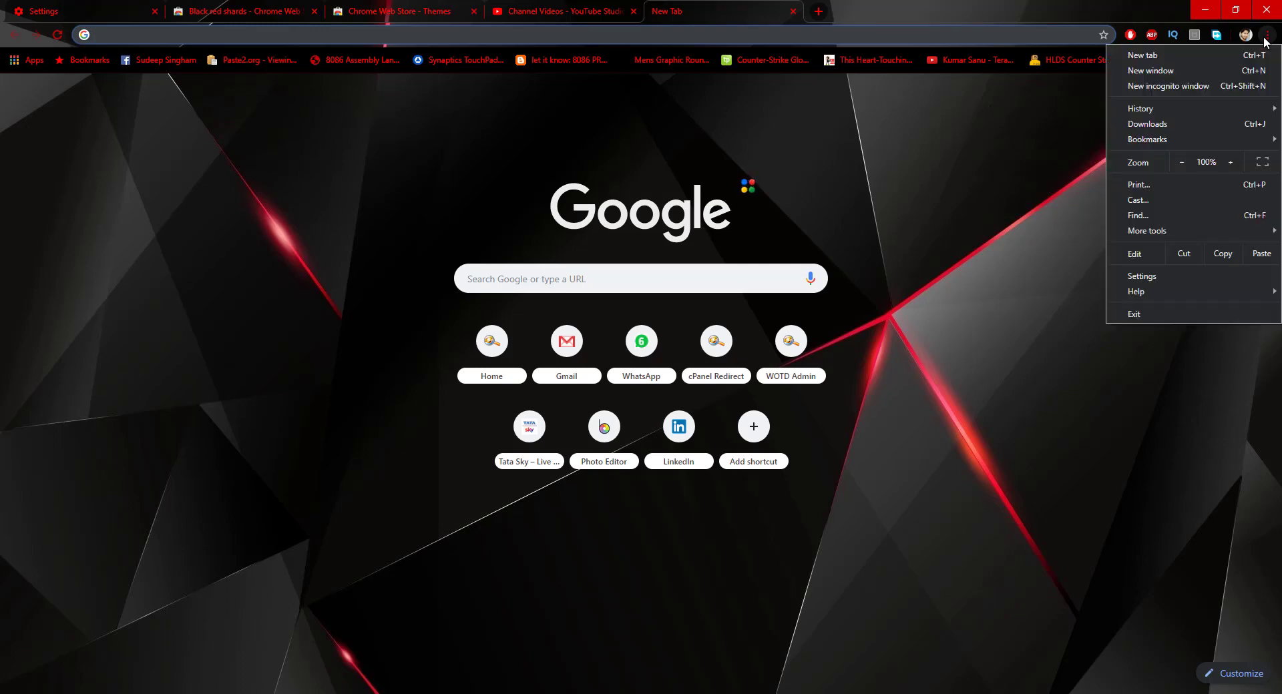
left_click(1195, 275)
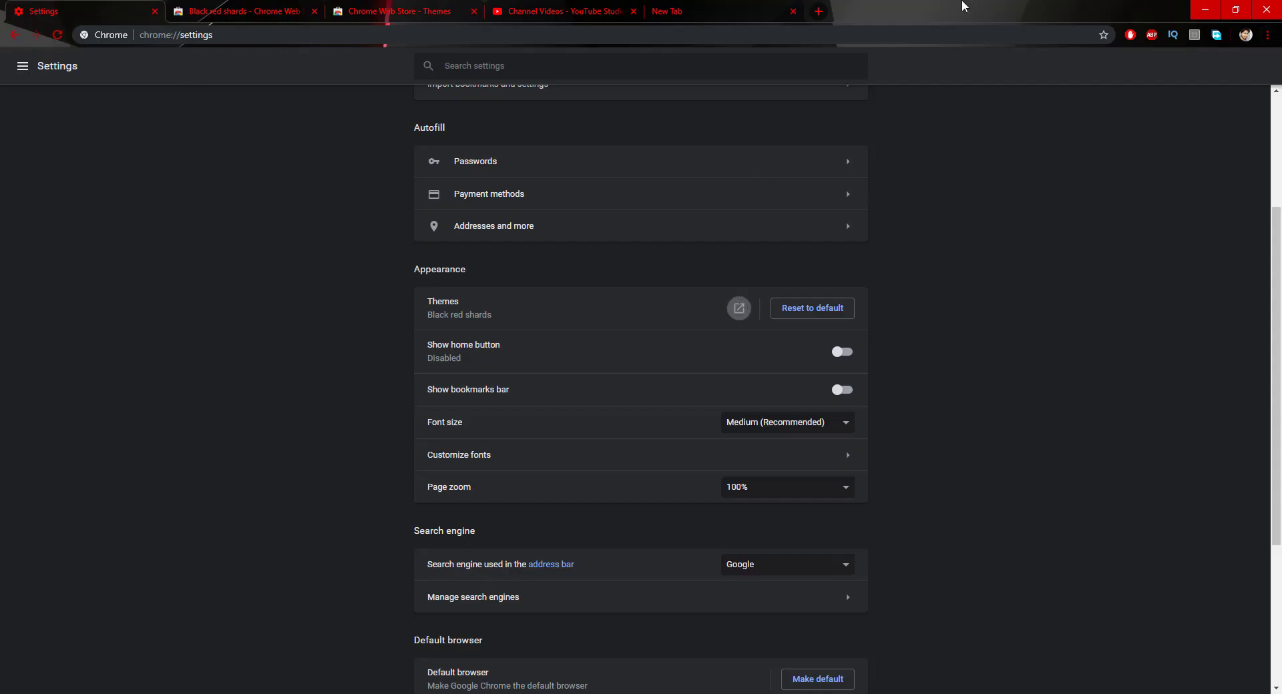
Step: Open the Extensions page and switch Developer mode off and back on
left_click(1267, 38)
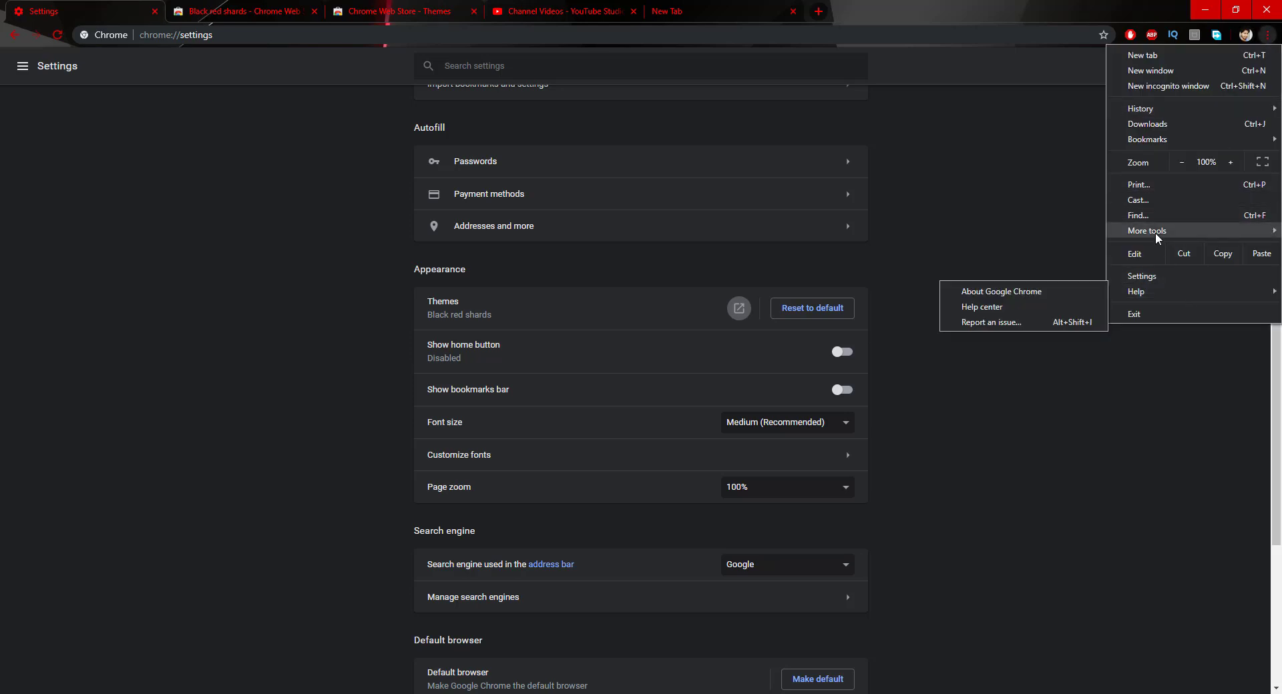
mouse_move(1147, 230)
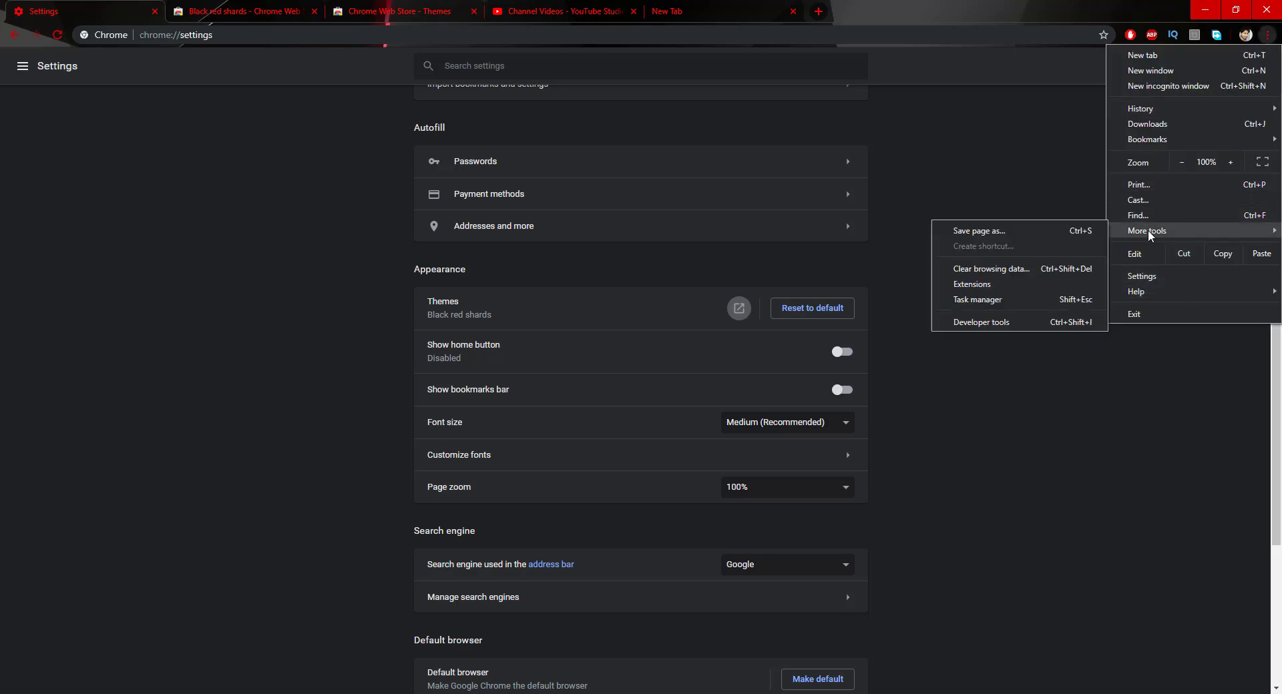
left_click(1027, 283)
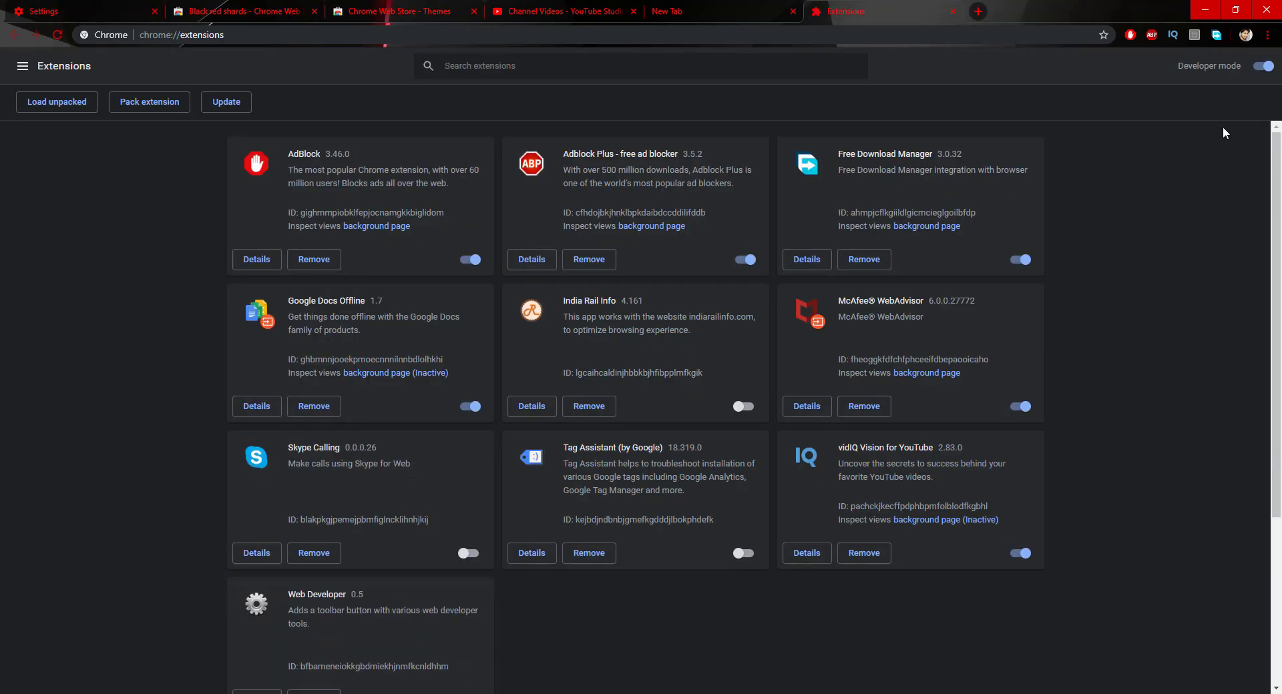
left_click(1261, 66)
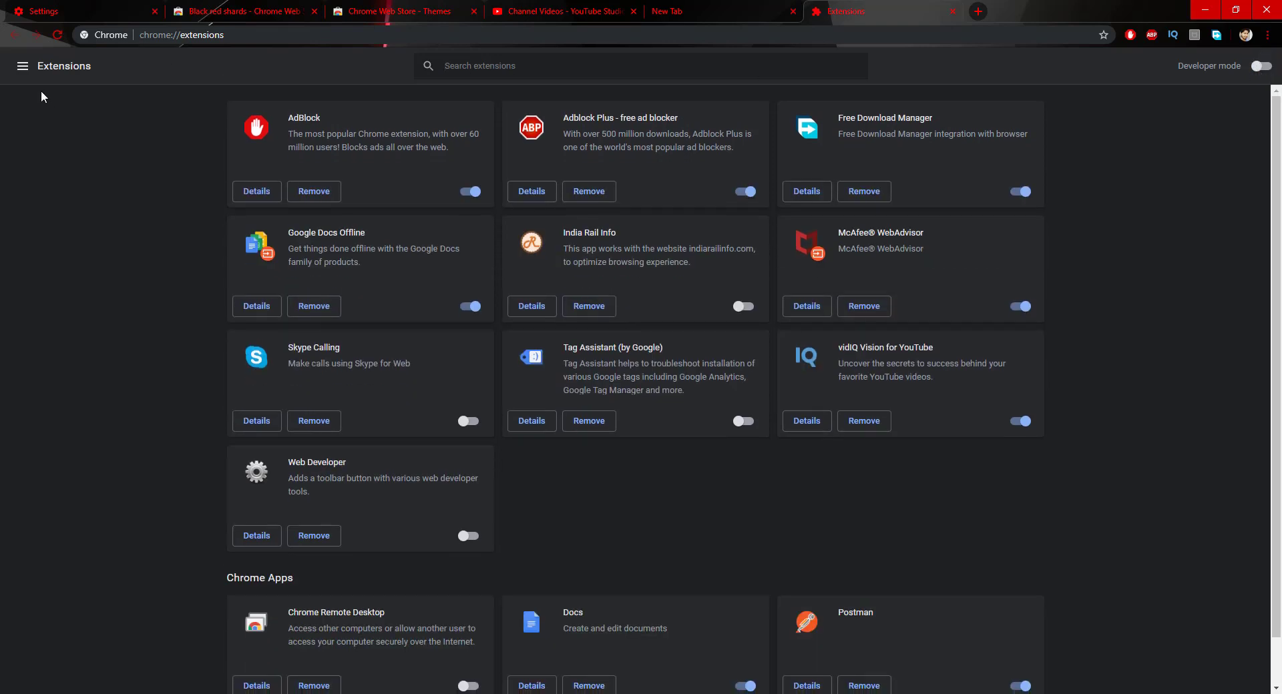
left_click(1261, 66)
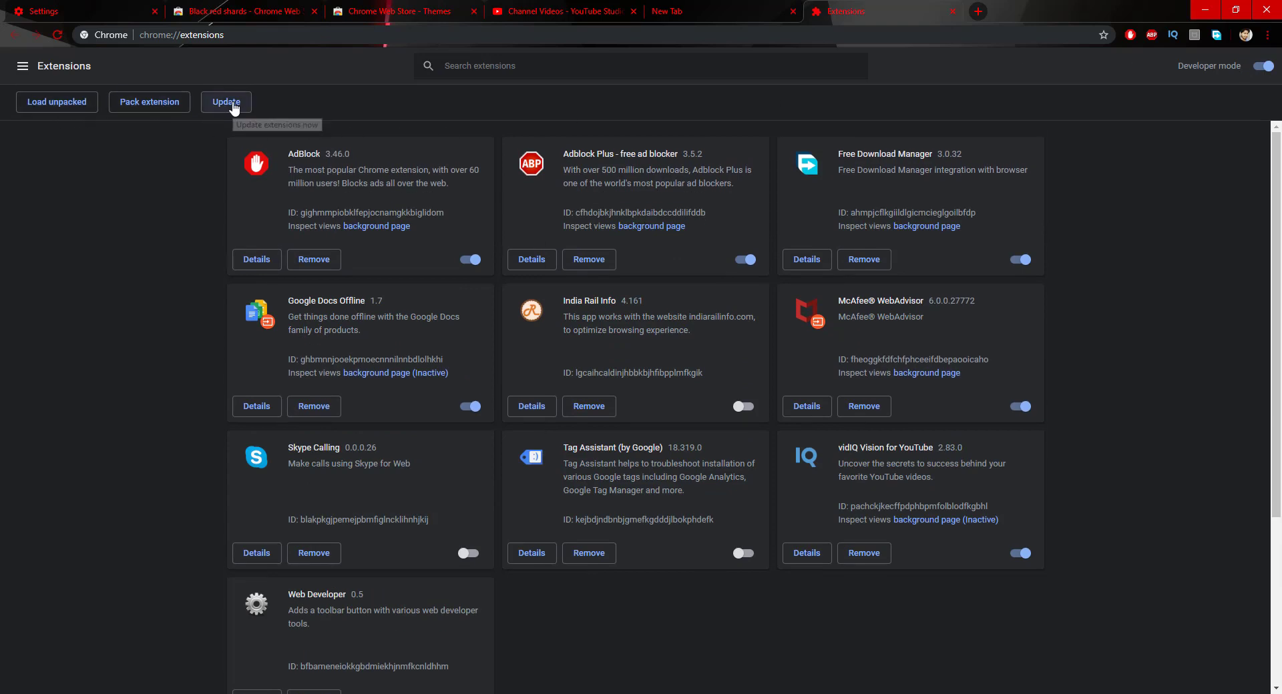
Step: Load the customize theme folder from the desktop as an unpacked extension
left_click(75, 108)
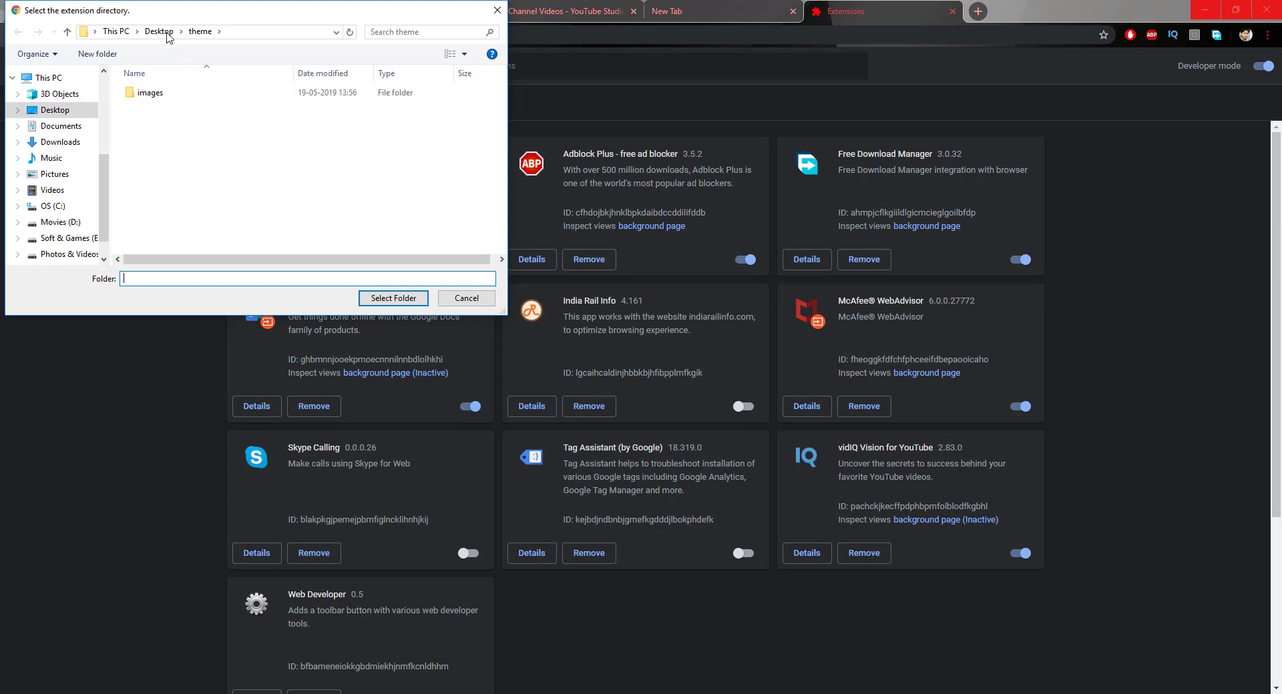
left_click(161, 32)
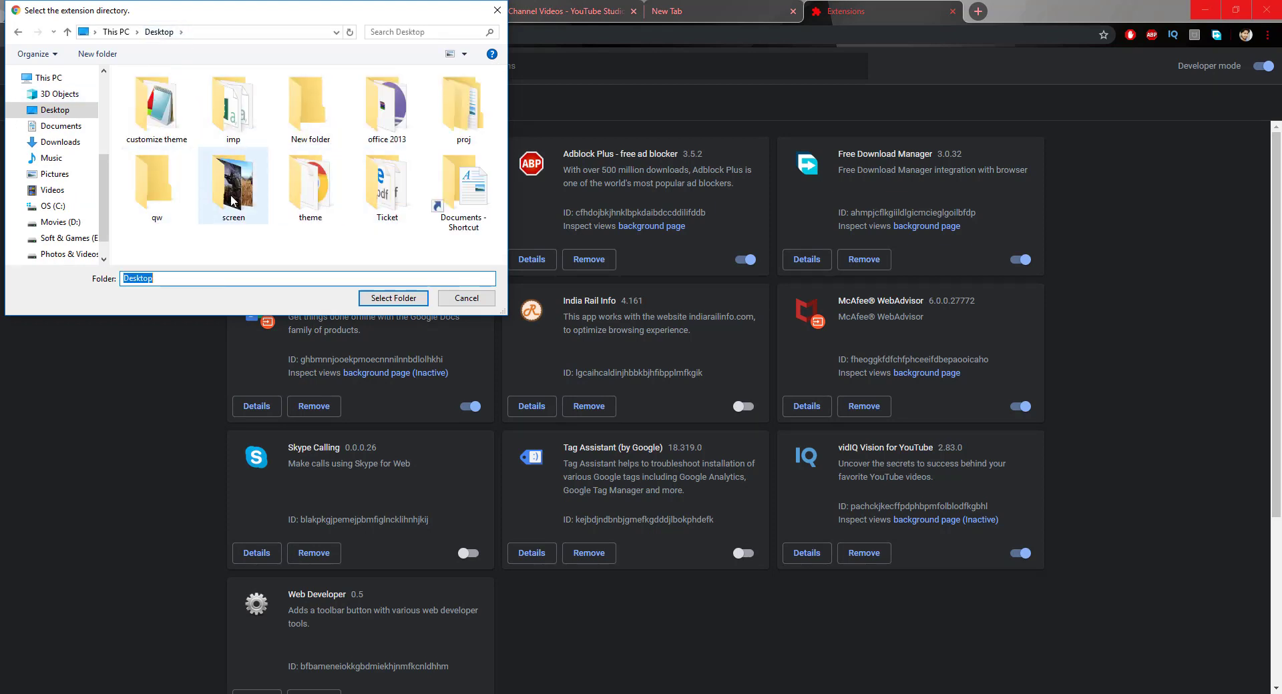
left_click(164, 130)
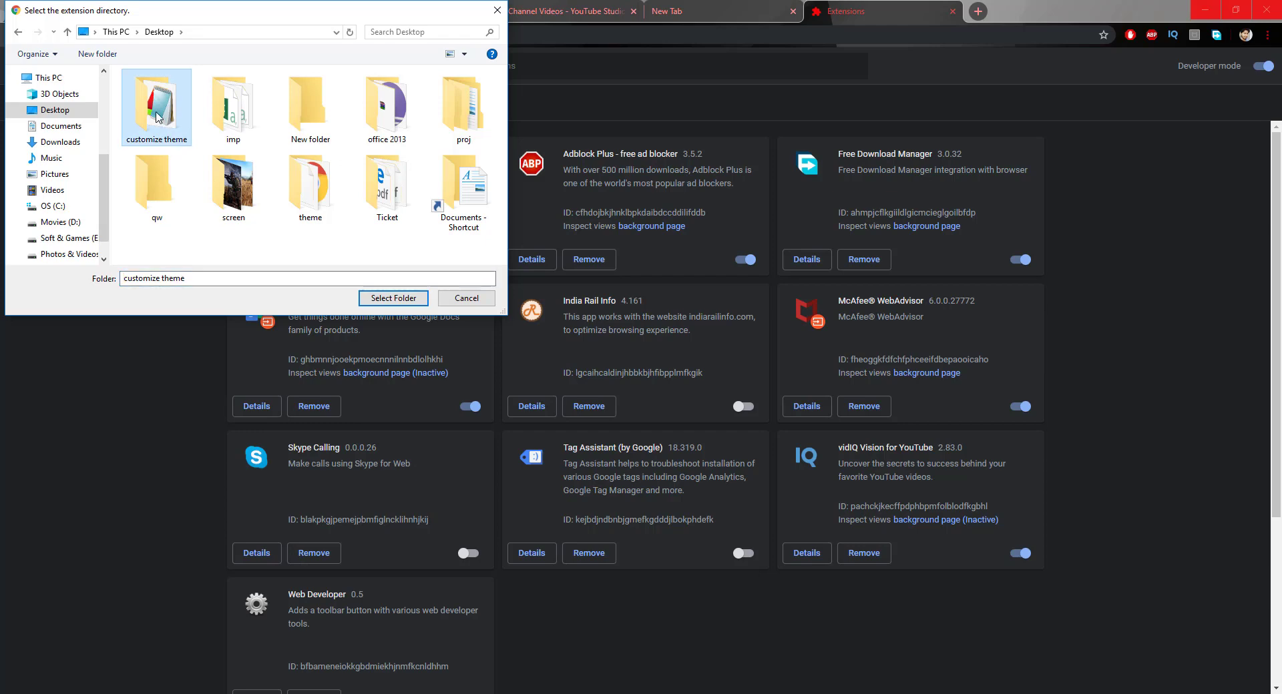
left_click(391, 299)
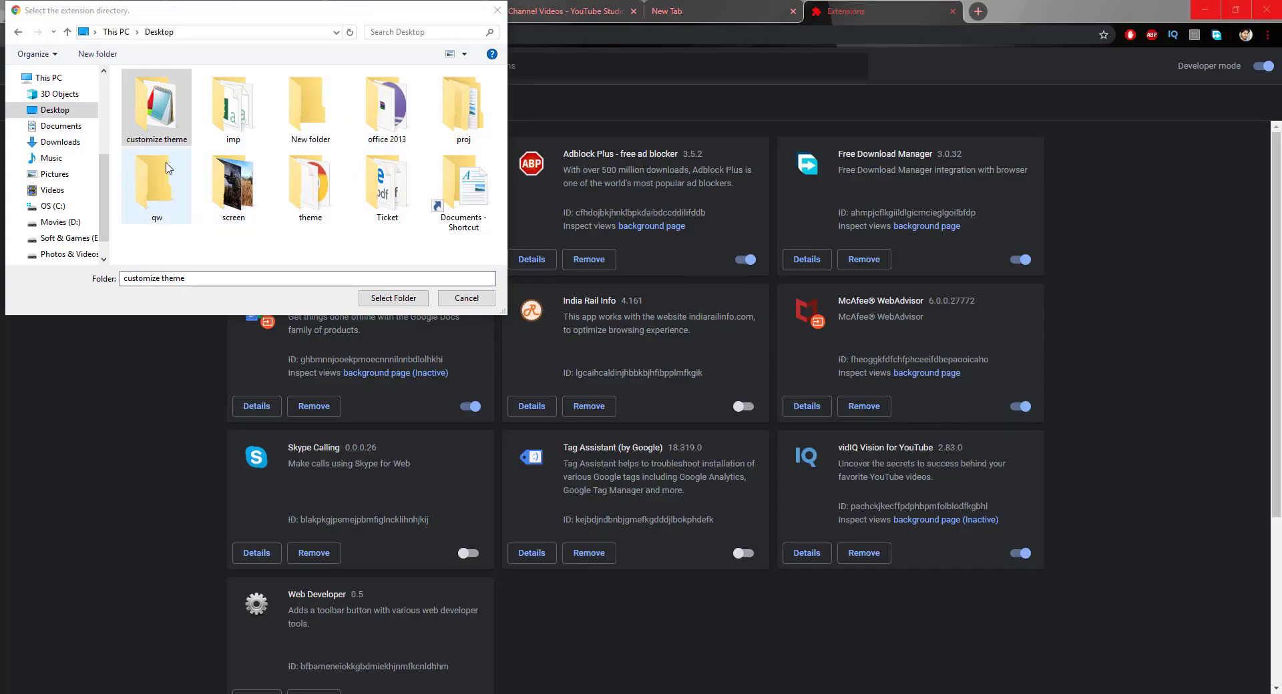
left_click(401, 303)
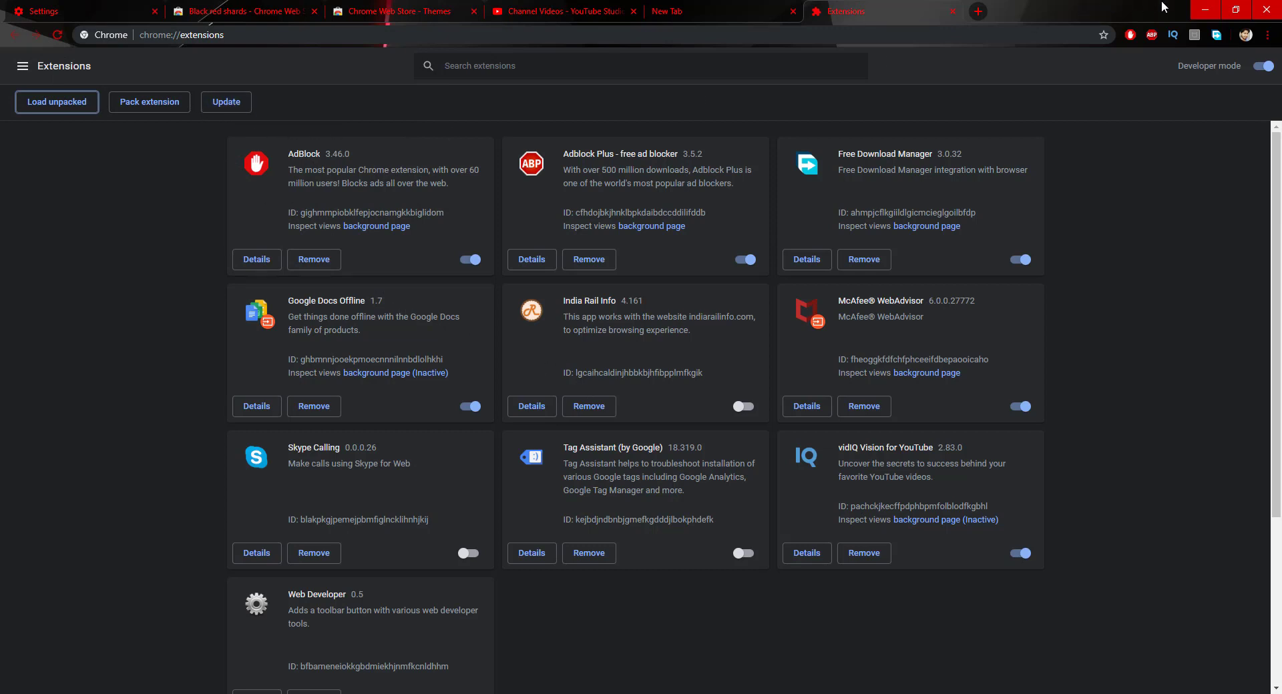
Step: Check the customize theme folder on the desktop for the Cached Theme.pak file and return to Chrome's Extensions page
left_click(1203, 12)
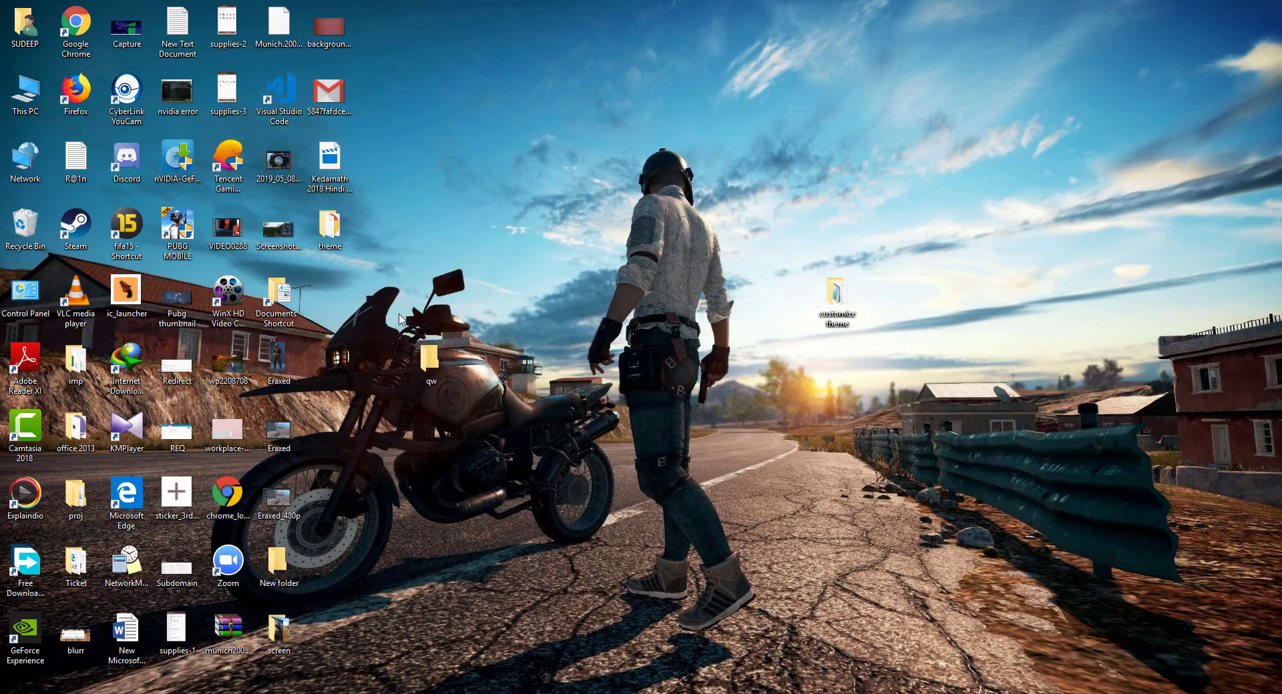
double_click(837, 294)
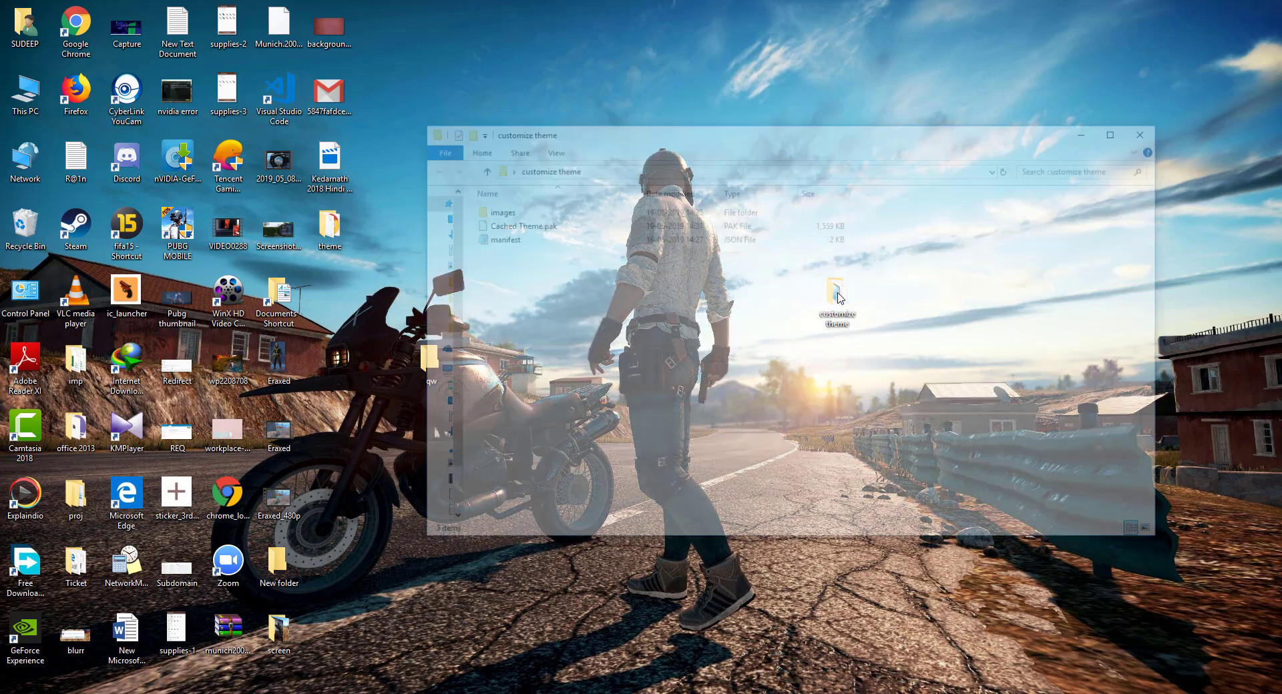
left_click(532, 227)
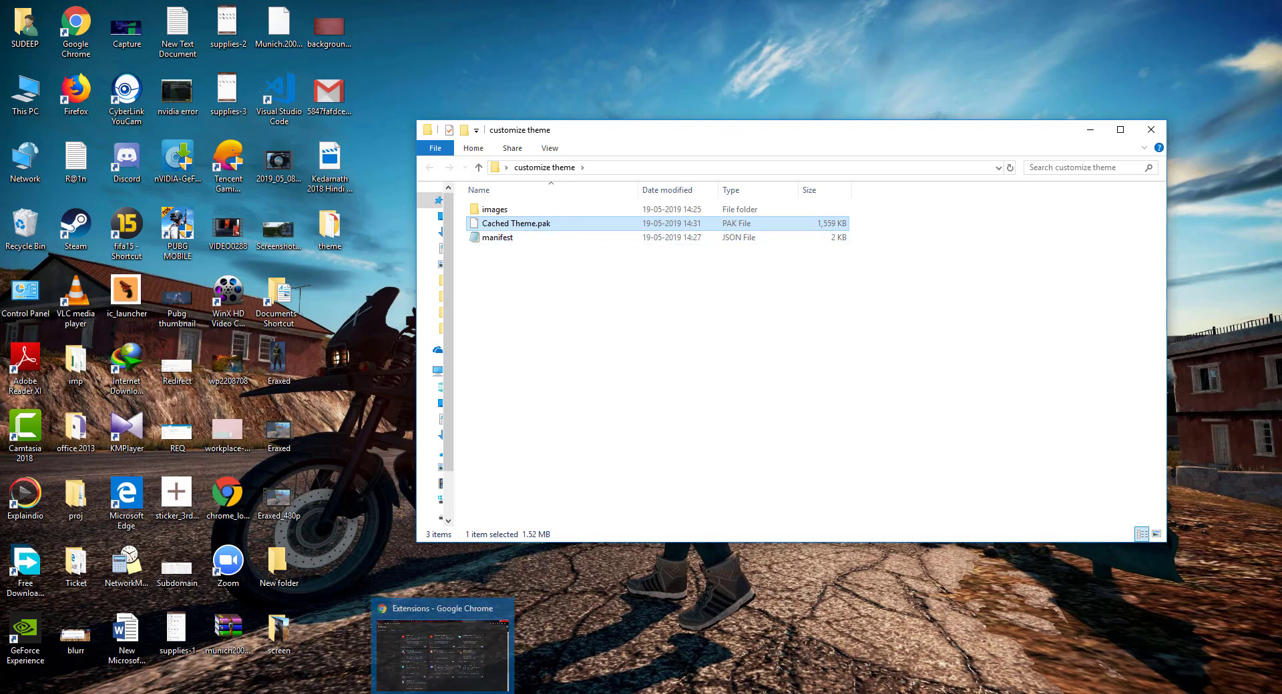
mouse_move(444, 693)
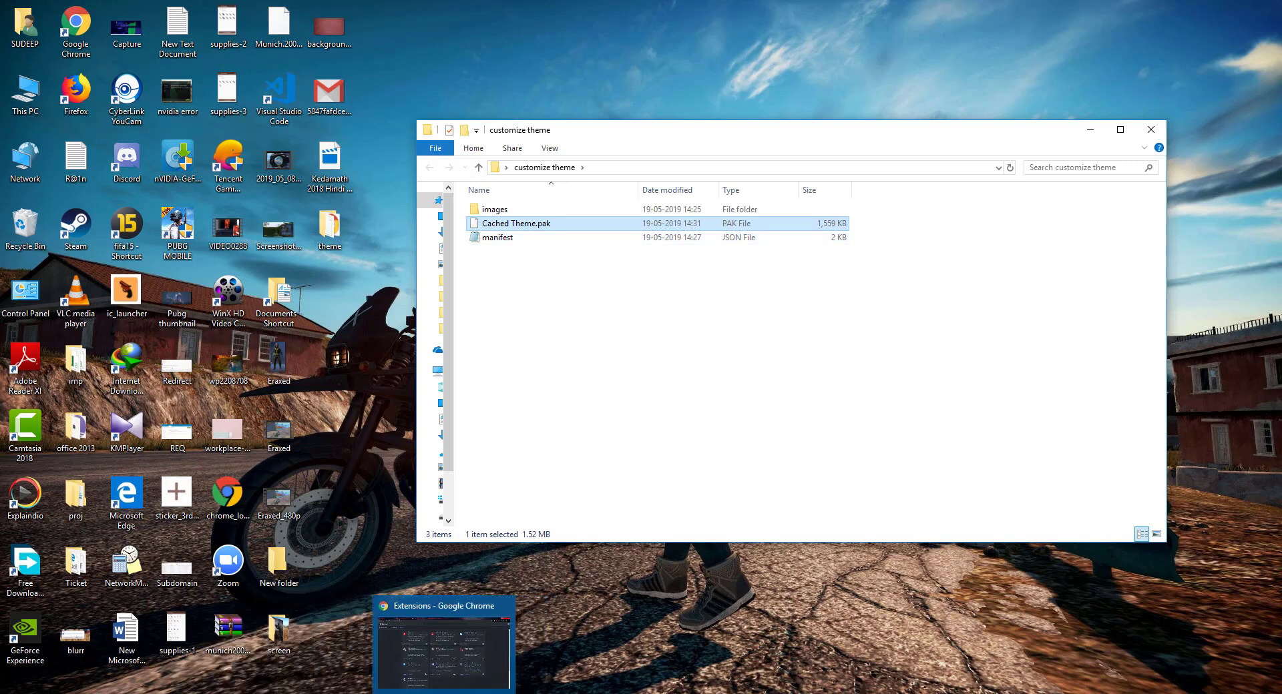
left_click(448, 667)
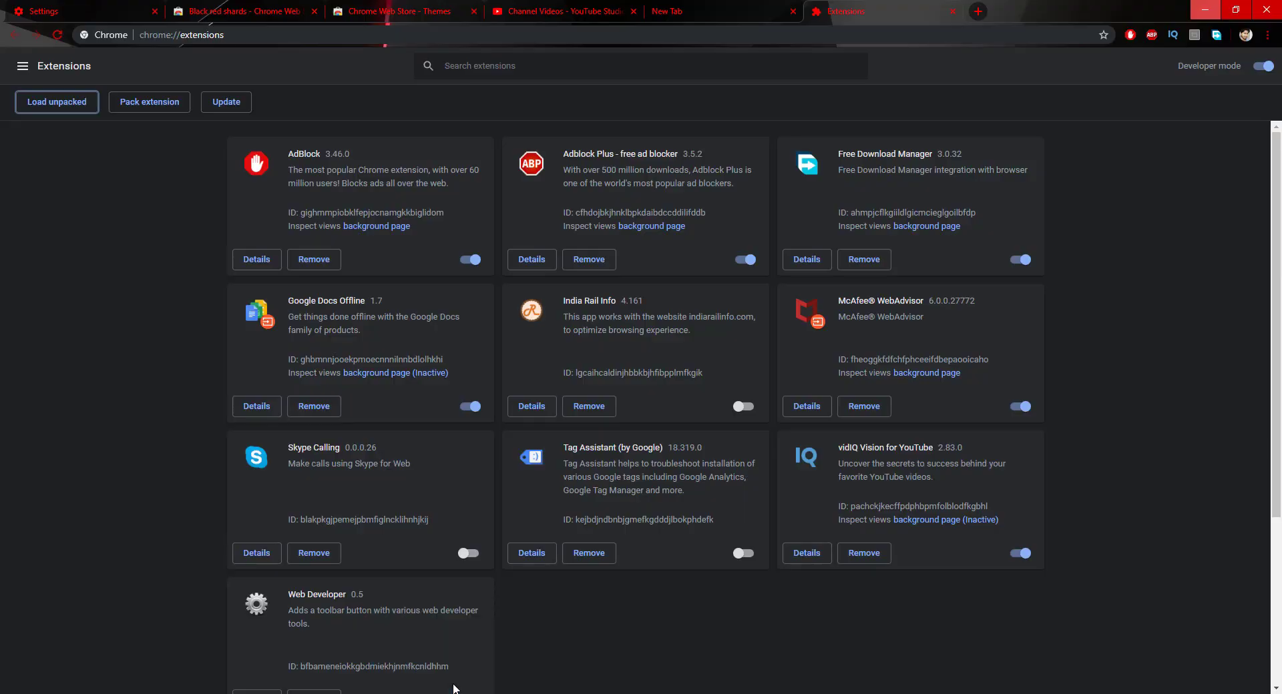
Step: Pack the desktop's customize theme folder as an extension without a private key file and dismiss the confirmation
left_click(142, 103)
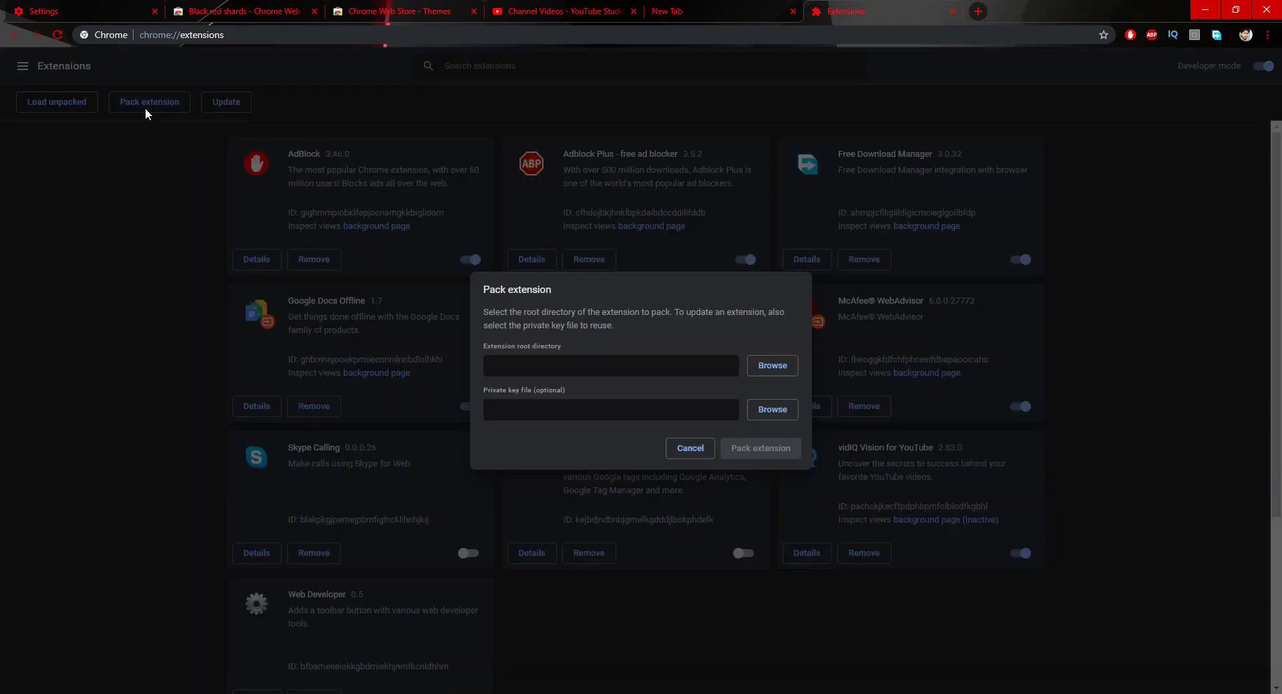
left_click(785, 368)
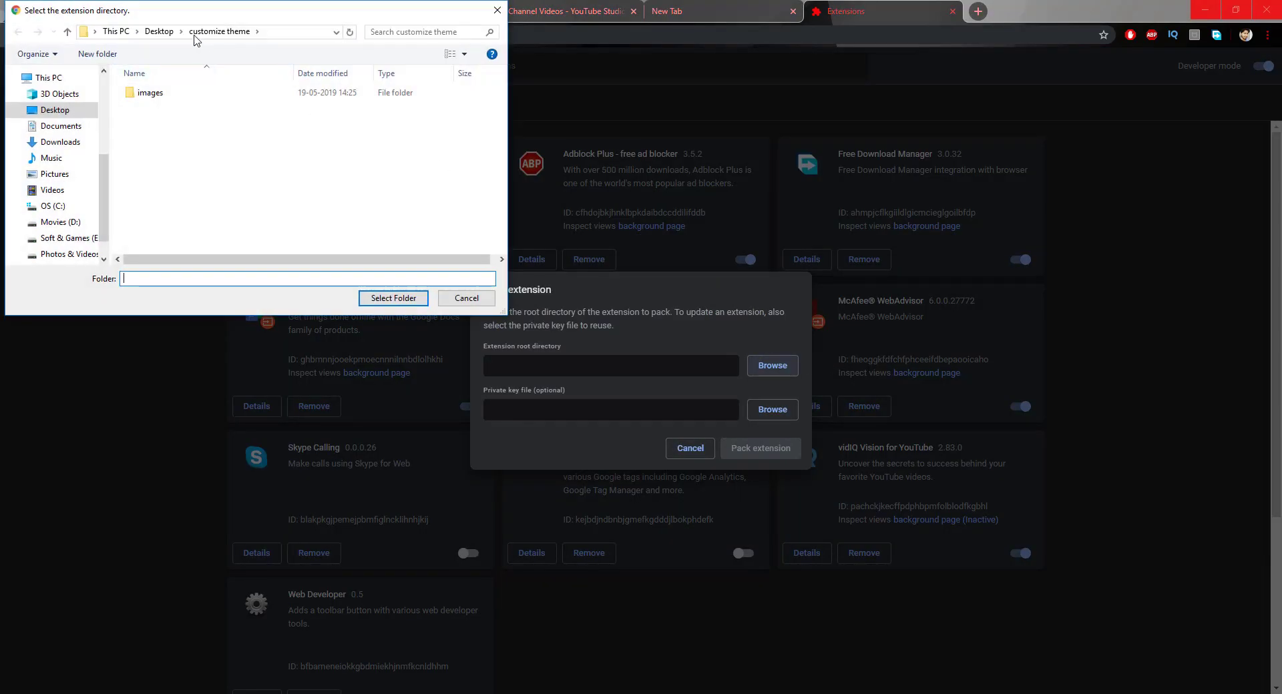
left_click(159, 32)
left_click(159, 110)
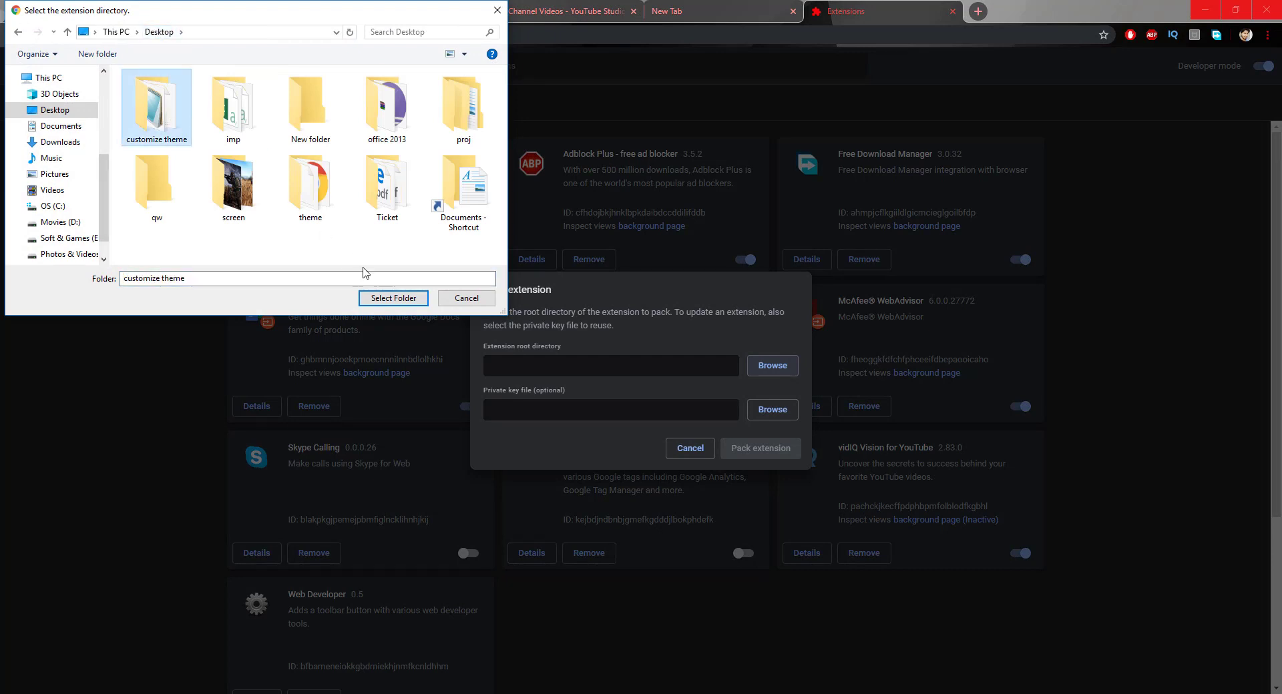
left_click(393, 297)
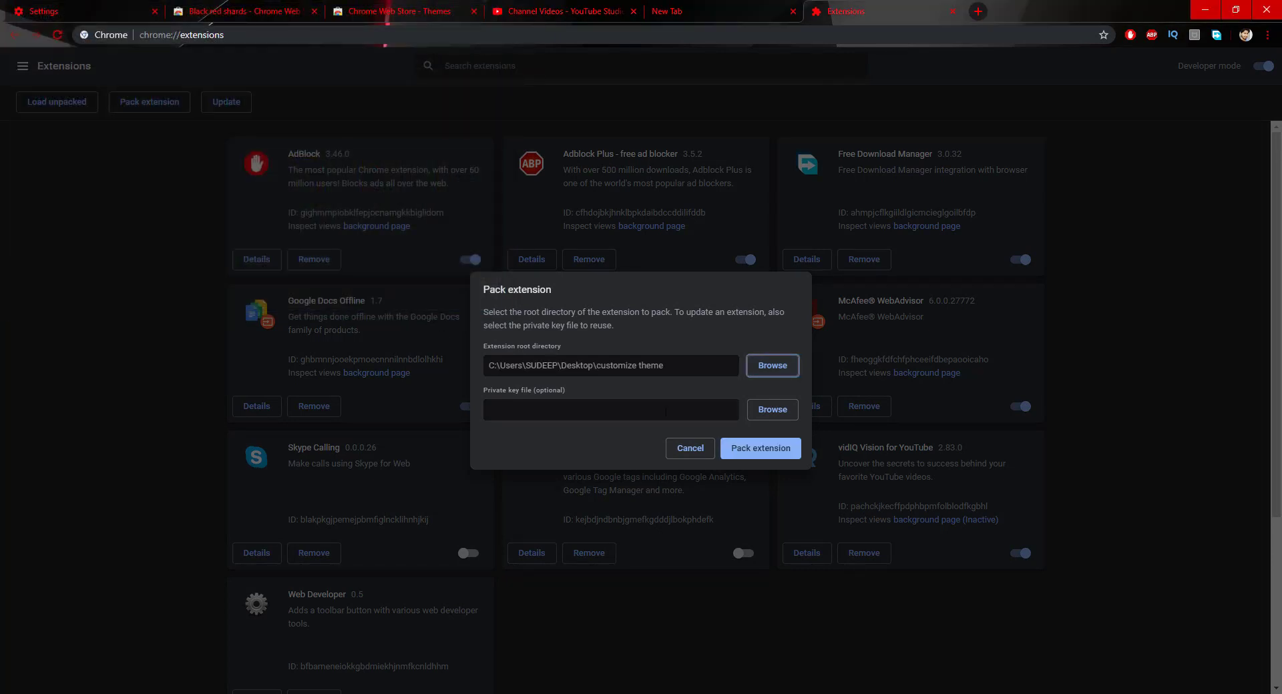
left_click(754, 449)
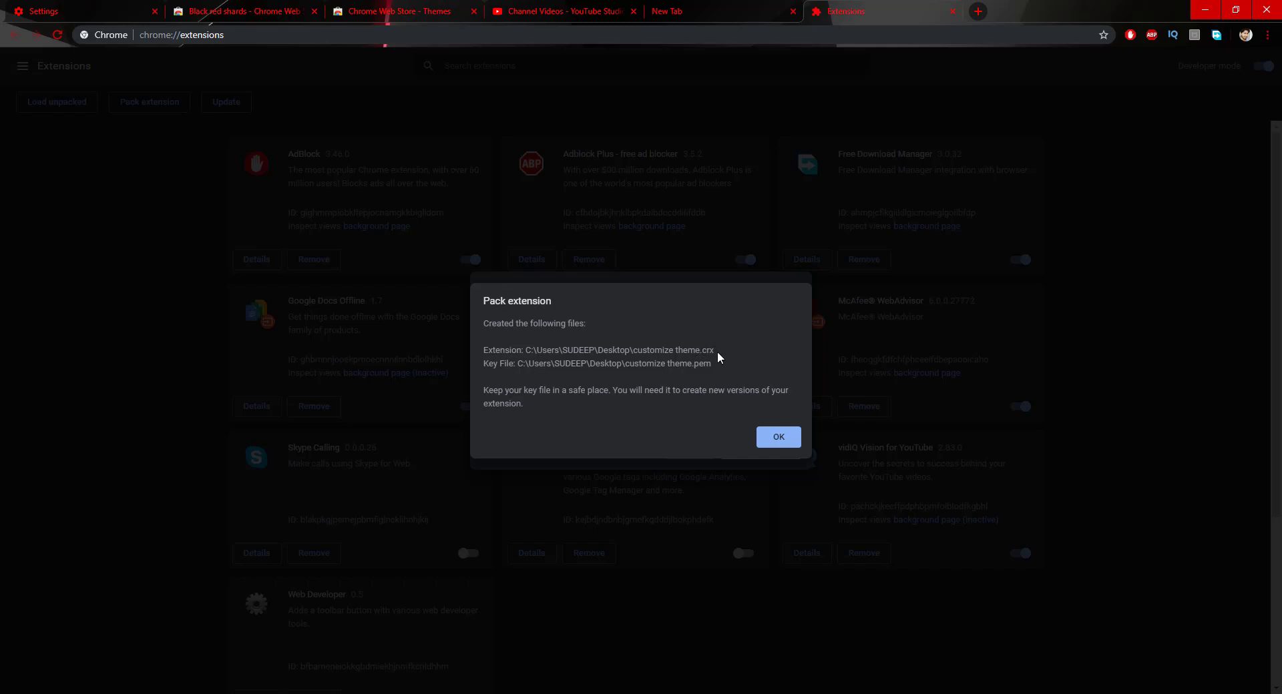
left_click_drag(718, 353, 705, 351)
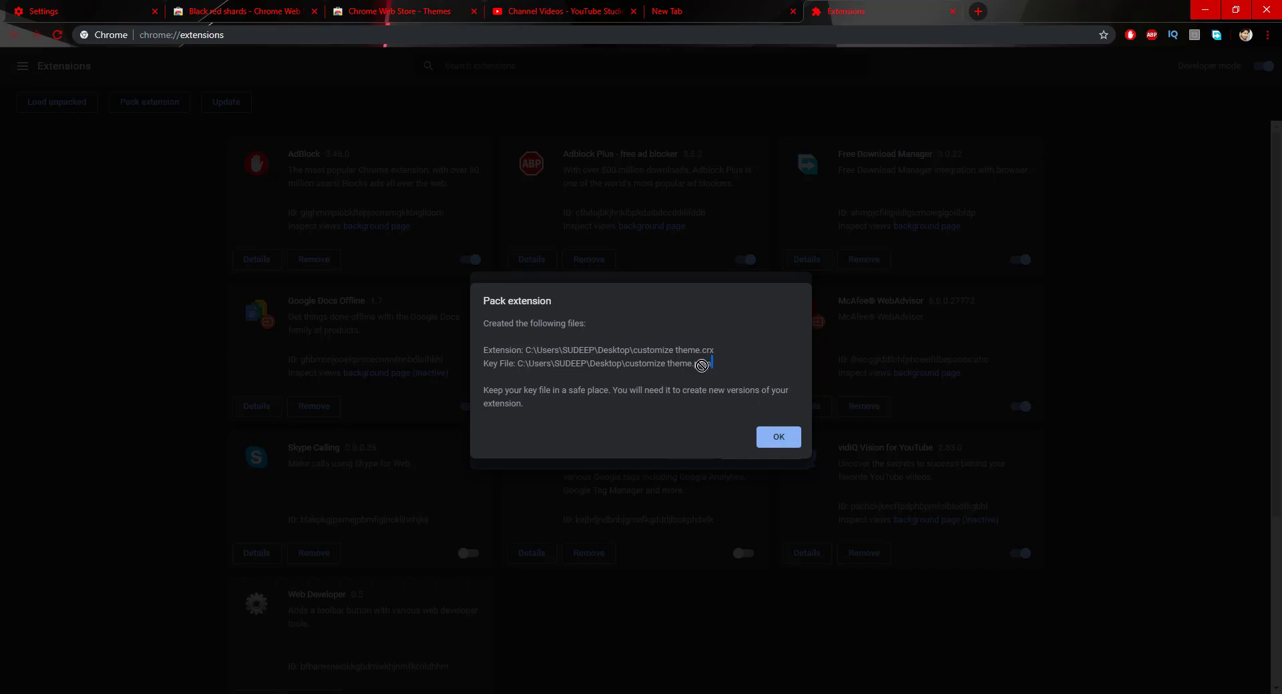
left_click(776, 439)
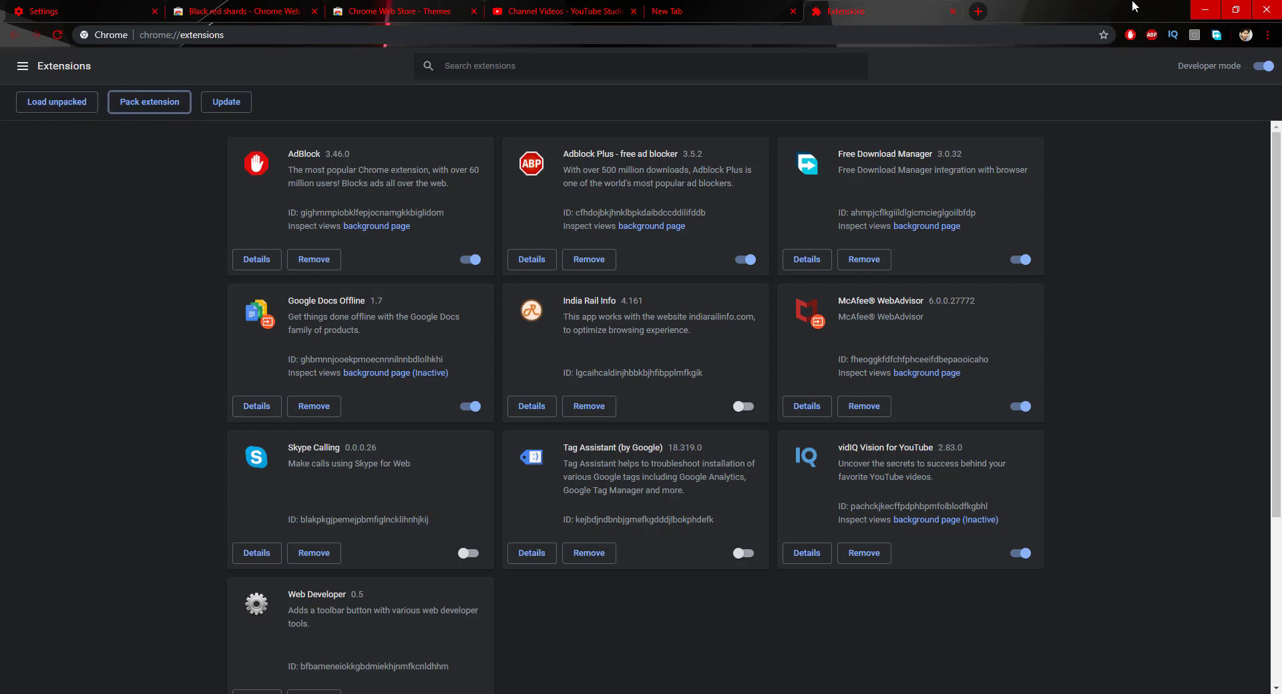
Step: Move the packed customize theme extension and its .pem key file from the desktop into the customize theme folder and open it
left_click(1206, 12)
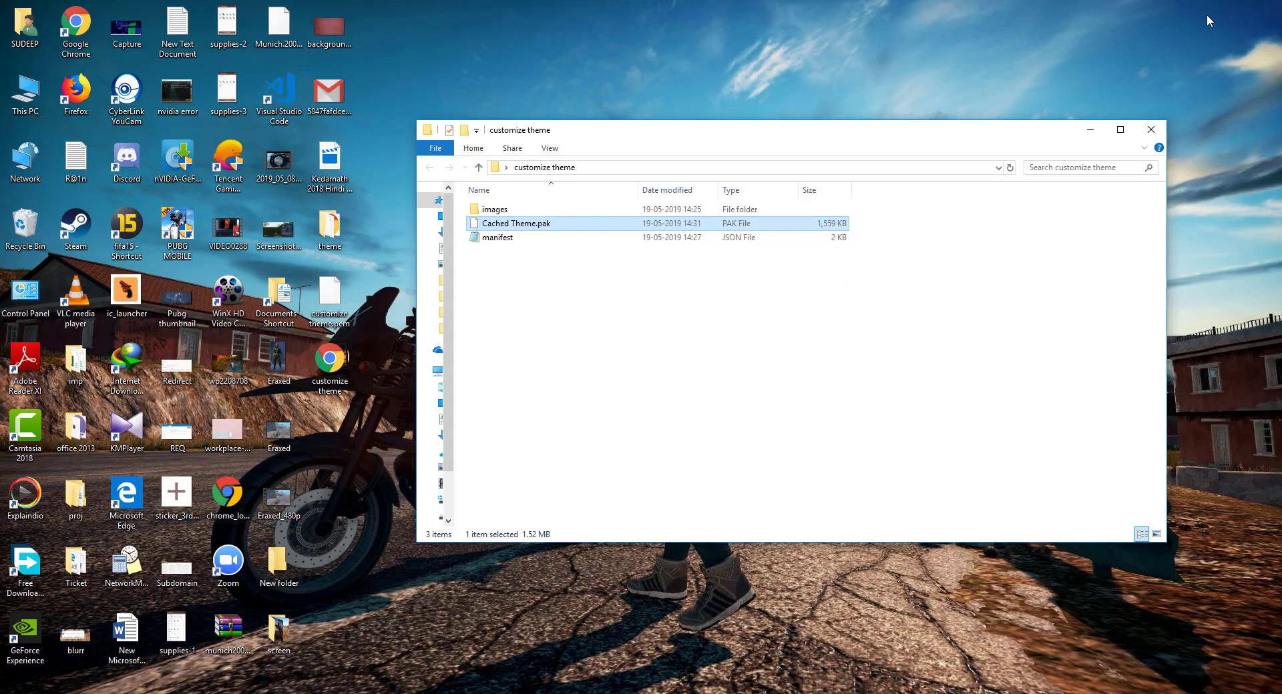
left_click(1098, 130)
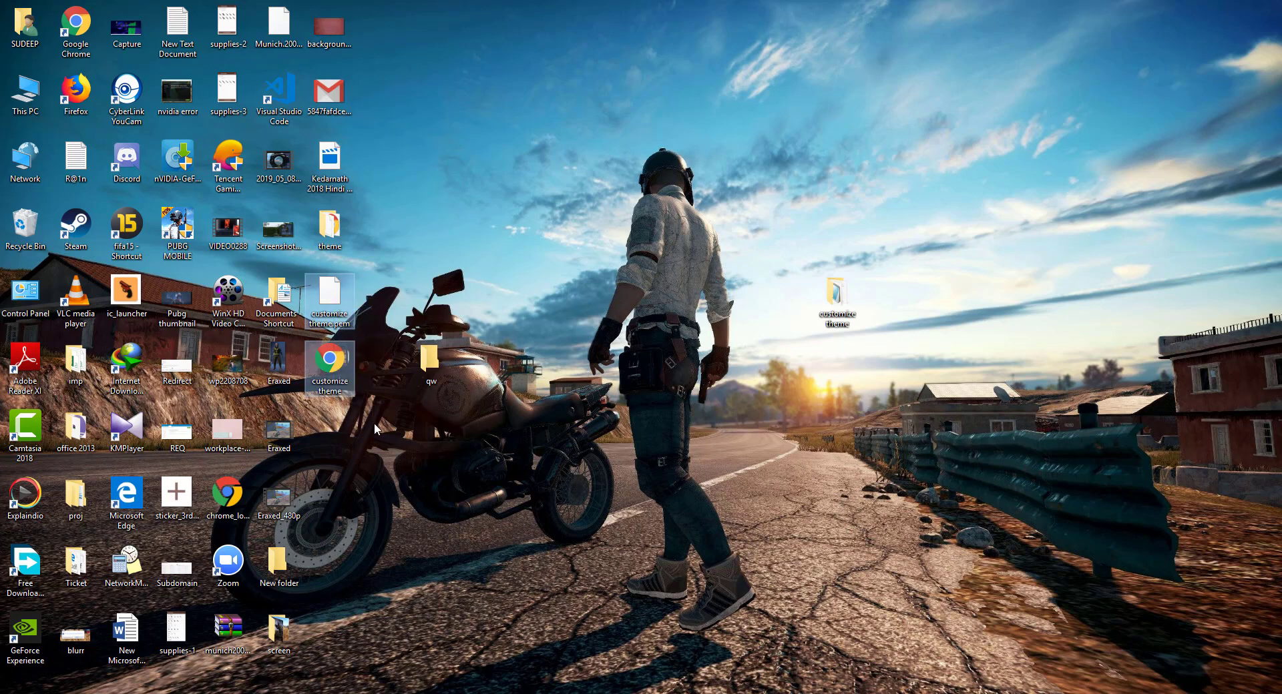
left_click_drag(372, 418, 841, 310)
double_click(841, 310)
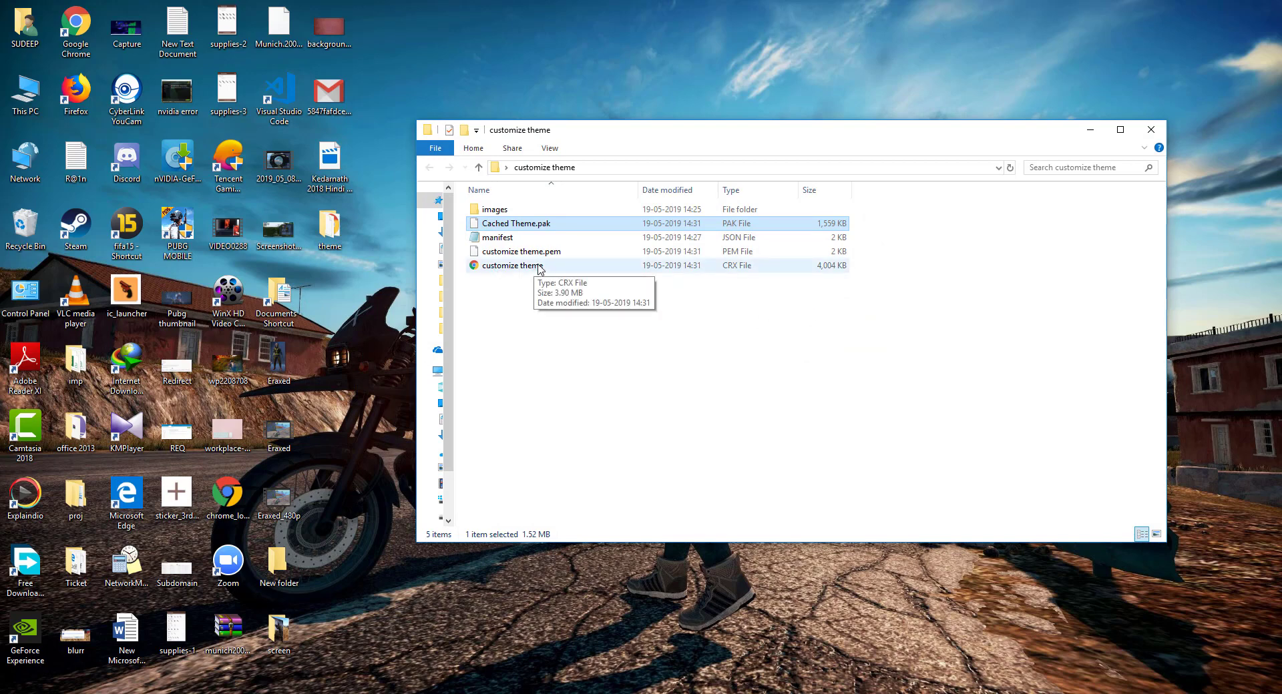
Step: Open the customize theme CRX file in Chrome, accept the download warning, and add the Black red shards theme
left_click(540, 267)
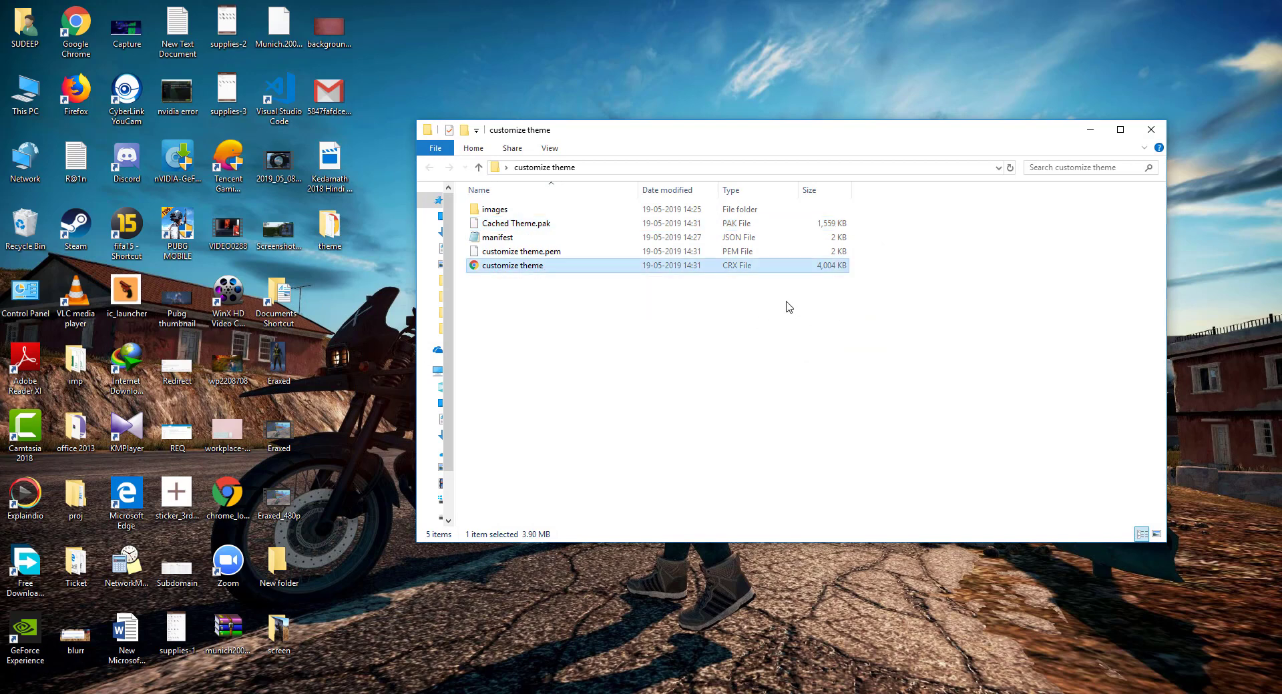
double_click(587, 268)
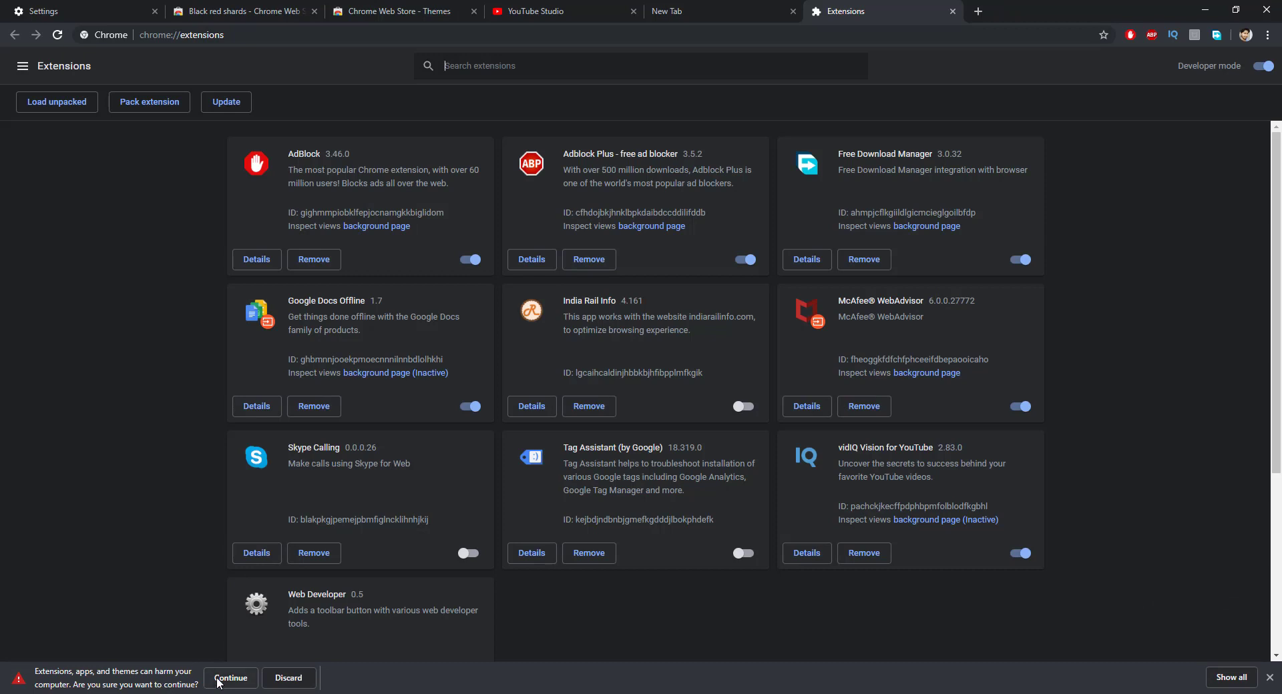
left_click(239, 681)
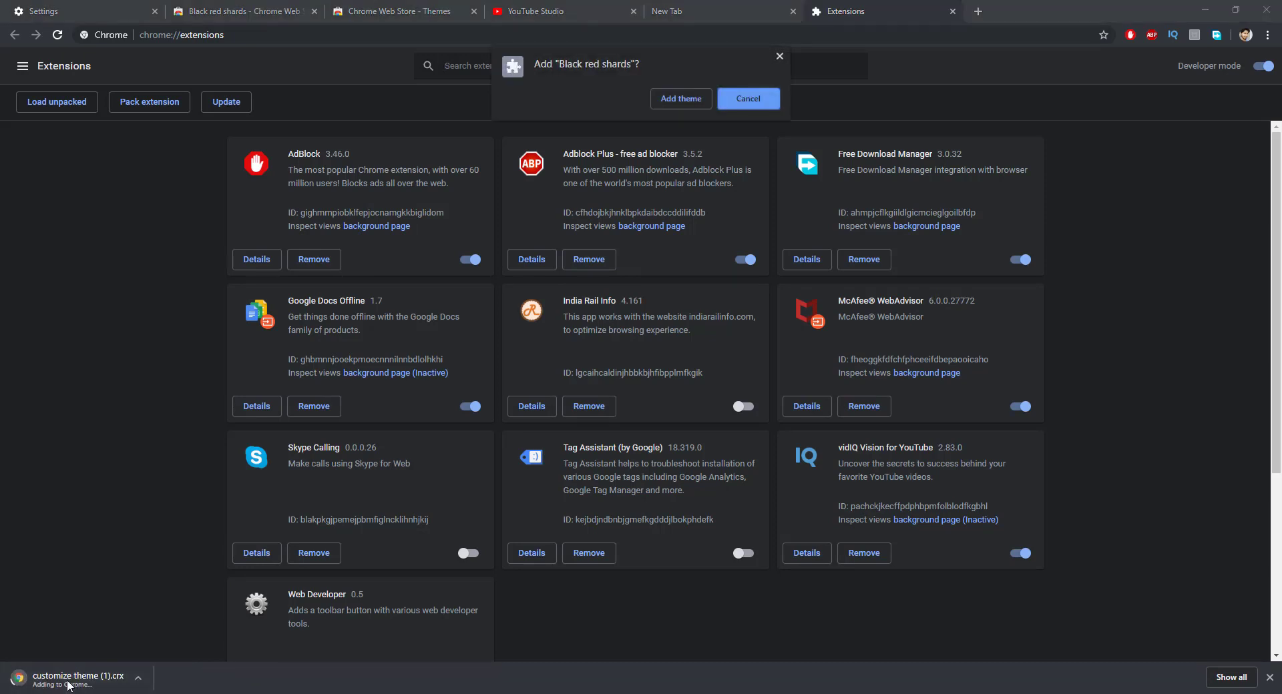
left_click(680, 99)
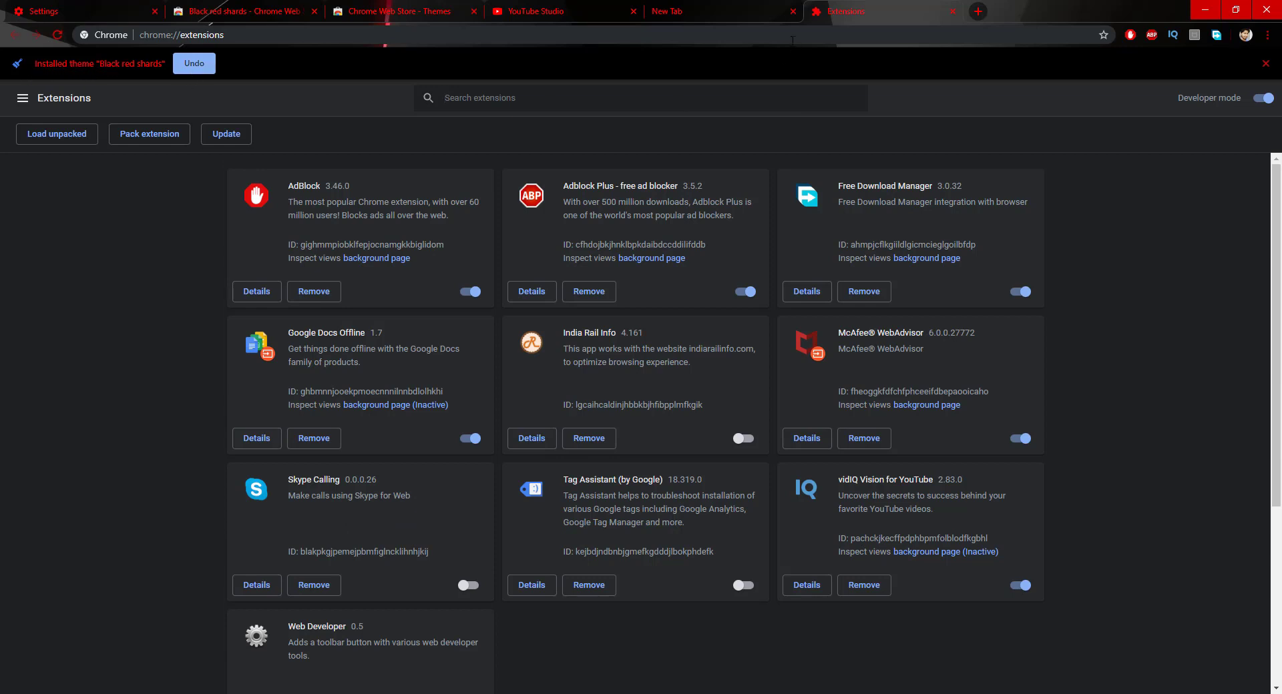
Step: Check the theme's background on a new tab, and look through the installed items on the Extensions page
left_click(978, 13)
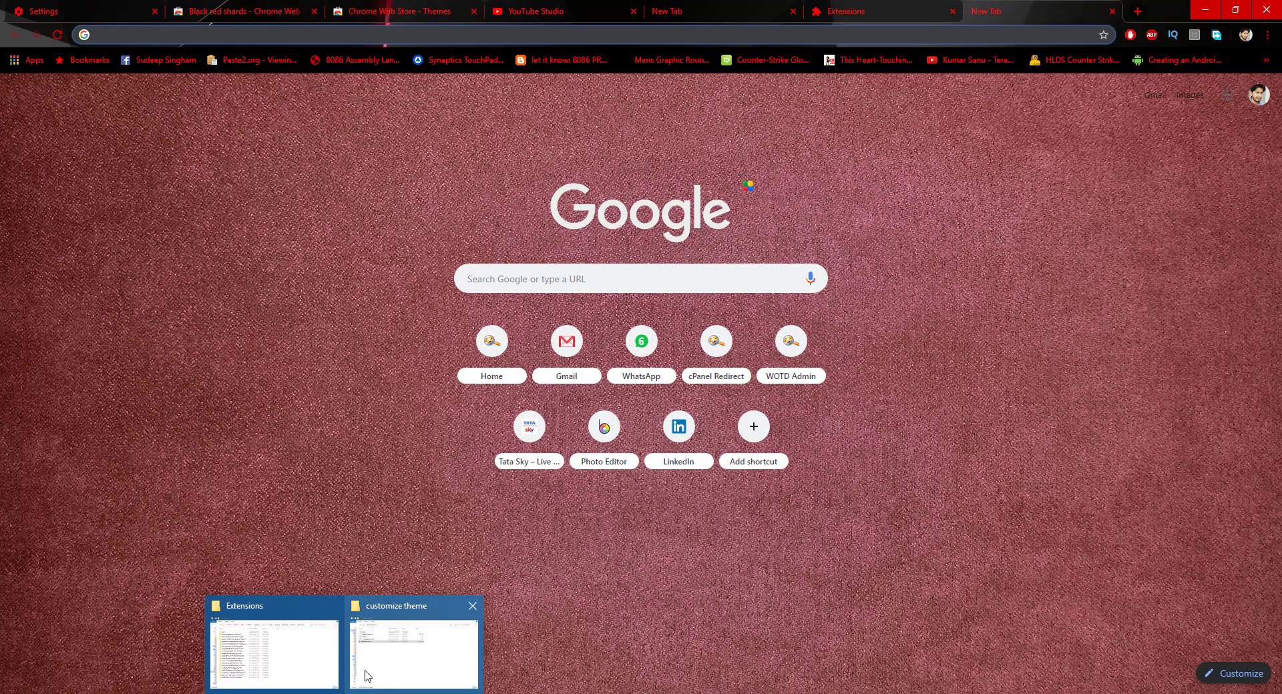
mouse_move(378, 661)
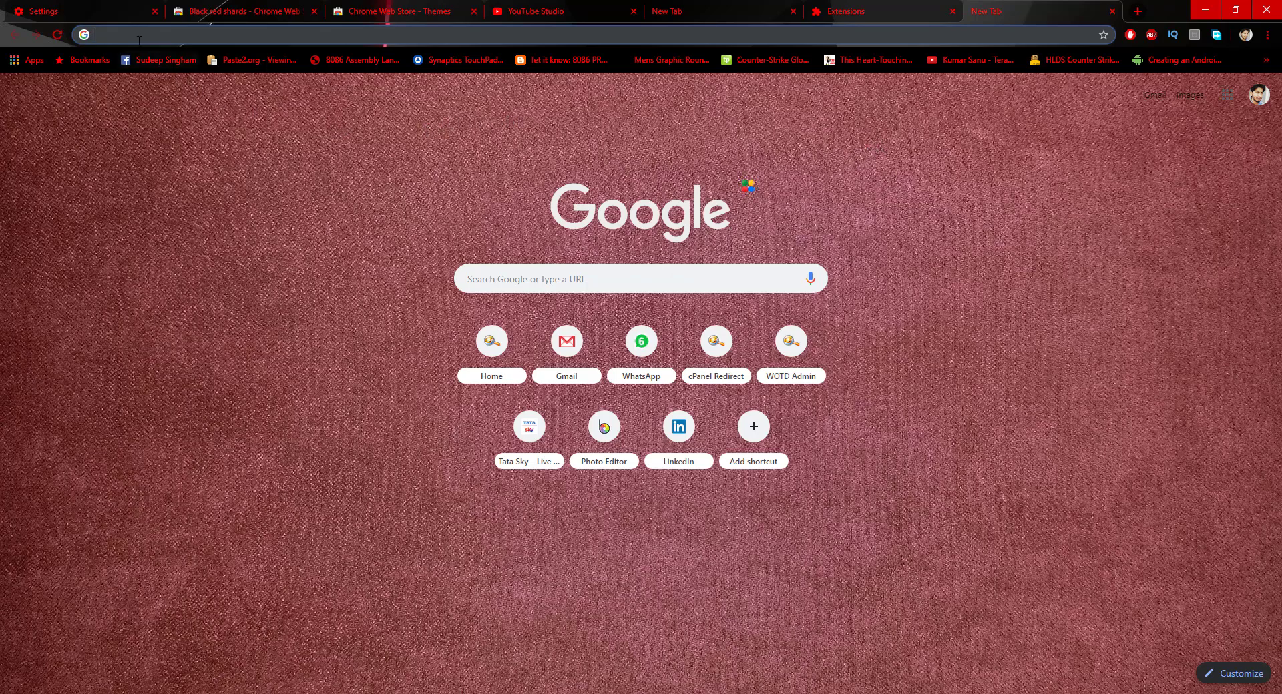
key("ctrl+shift+Tab")
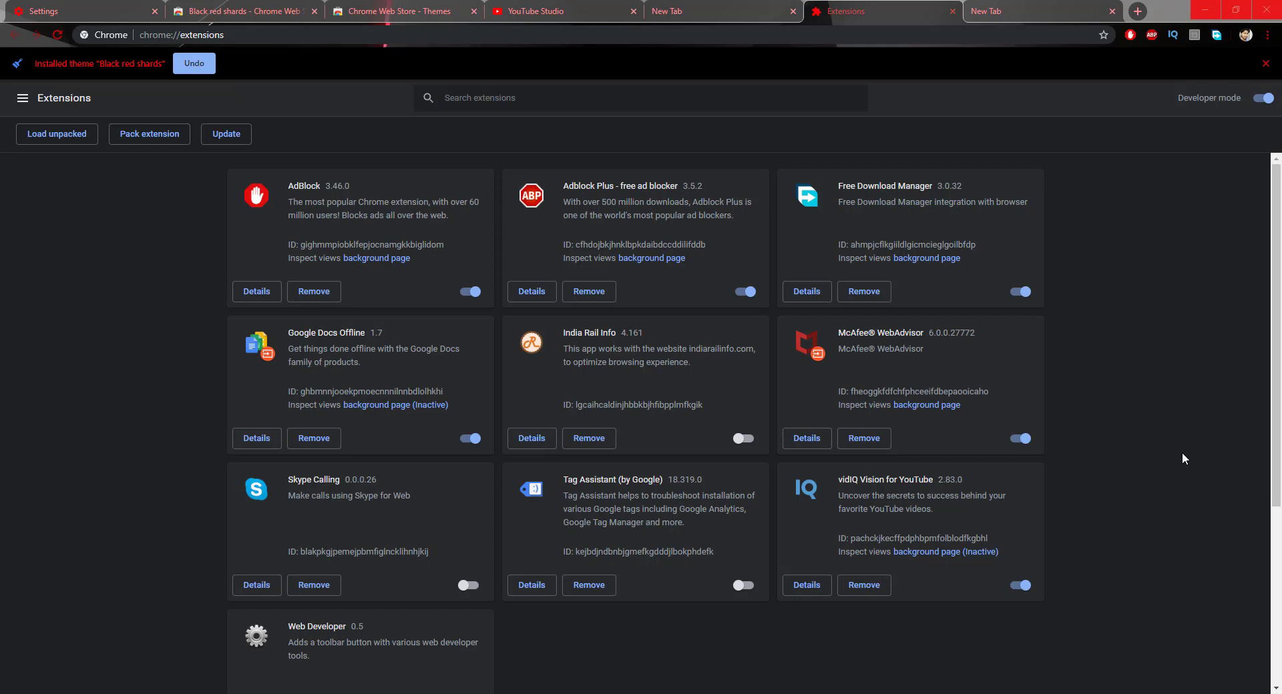
scroll(1164, 450, "down", 4)
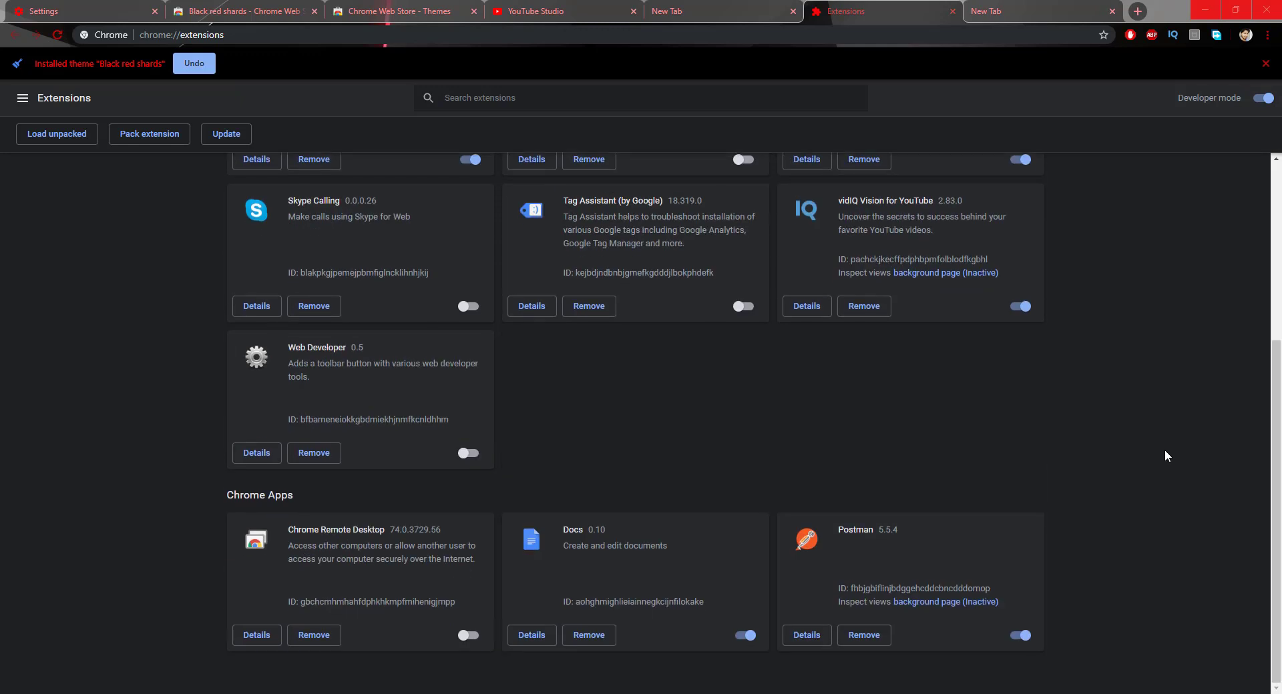
scroll(1165, 451, "up", 4)
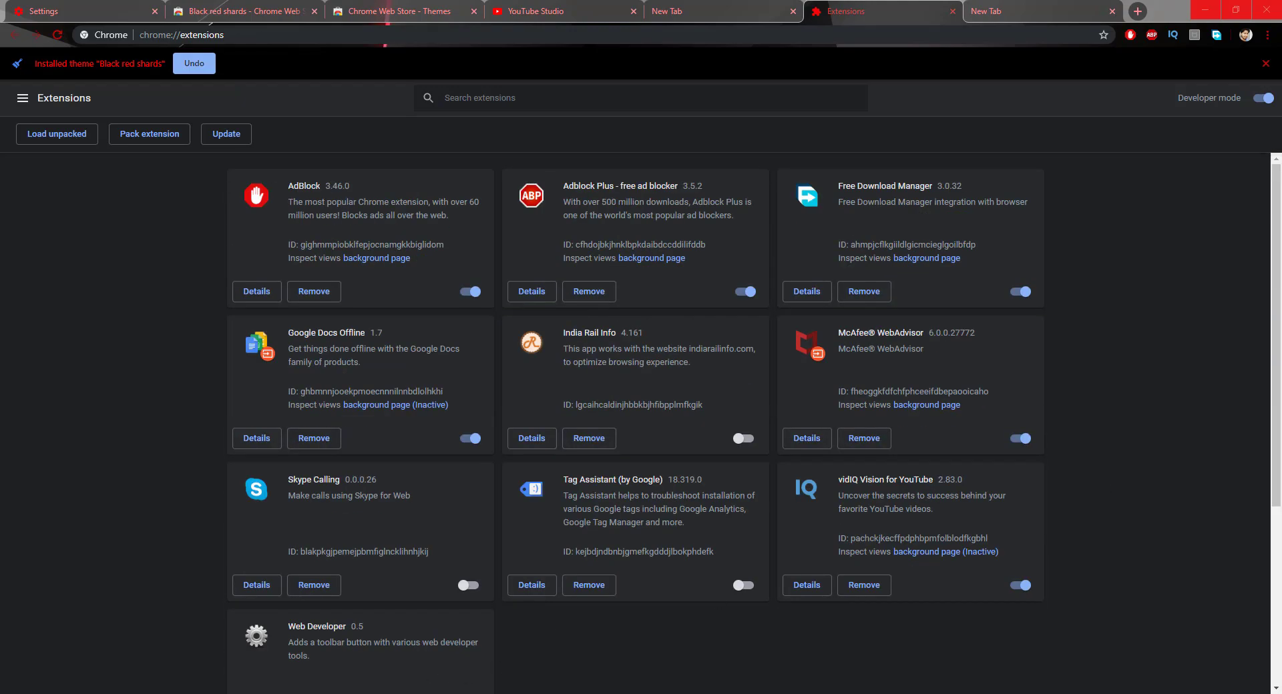
Step: Open Chrome's settings and reset the theme to default in the Appearance section
mouse_move(344, 693)
left_click(63, 18)
left_click(1267, 36)
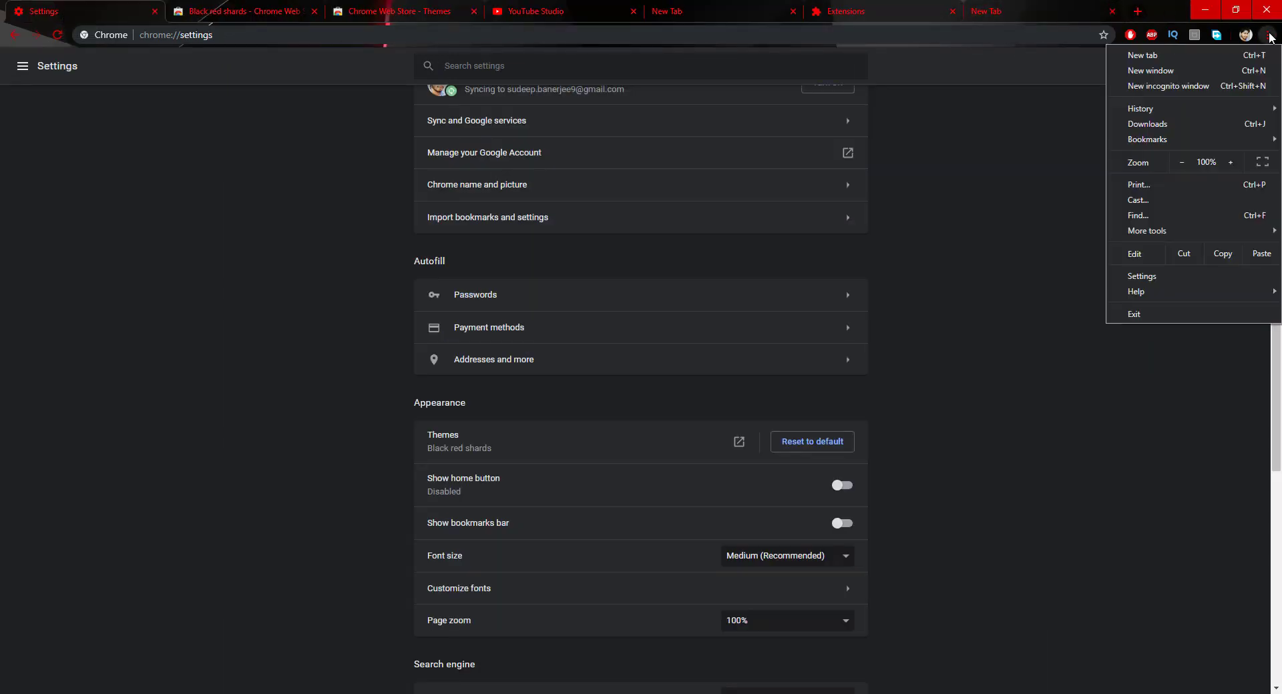
left_click(1182, 277)
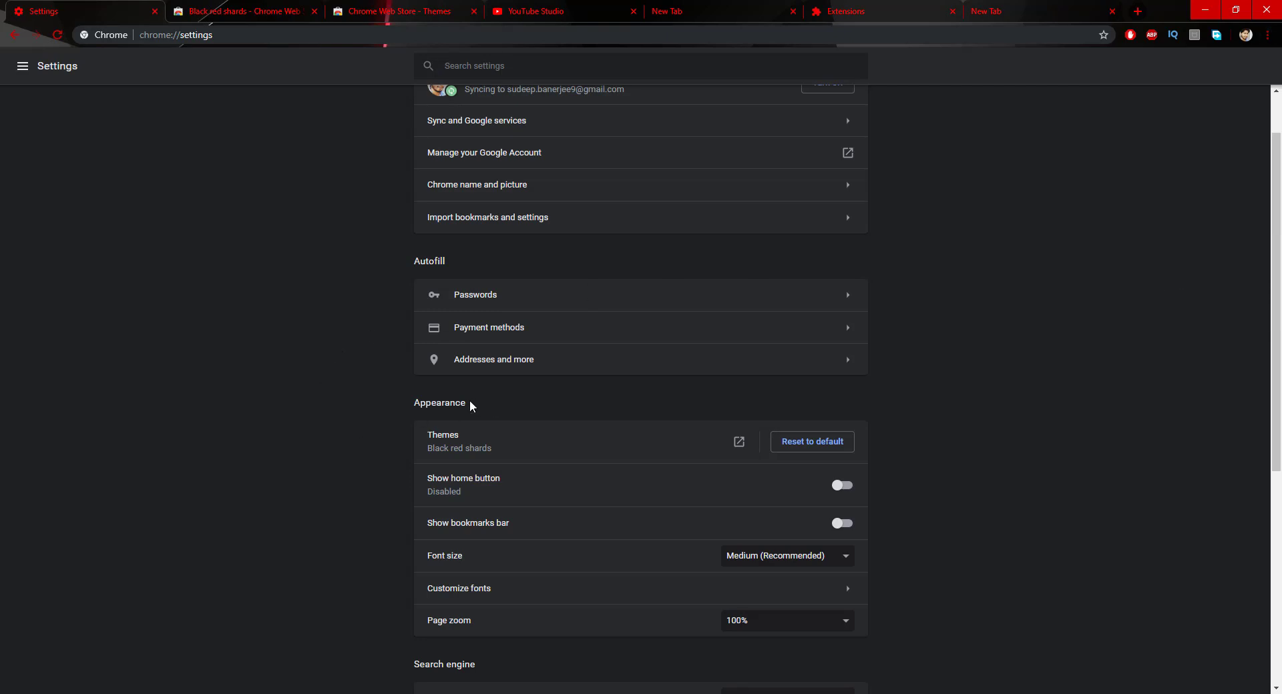
double_click(414, 406)
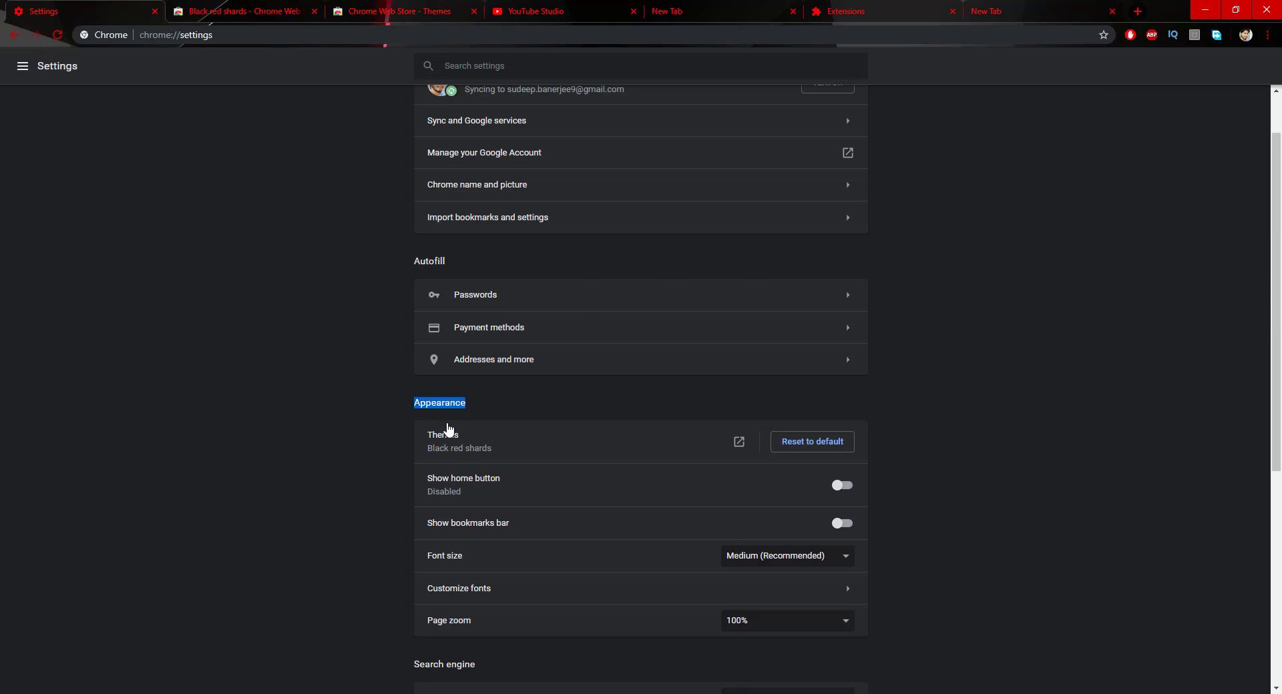
left_click(799, 446)
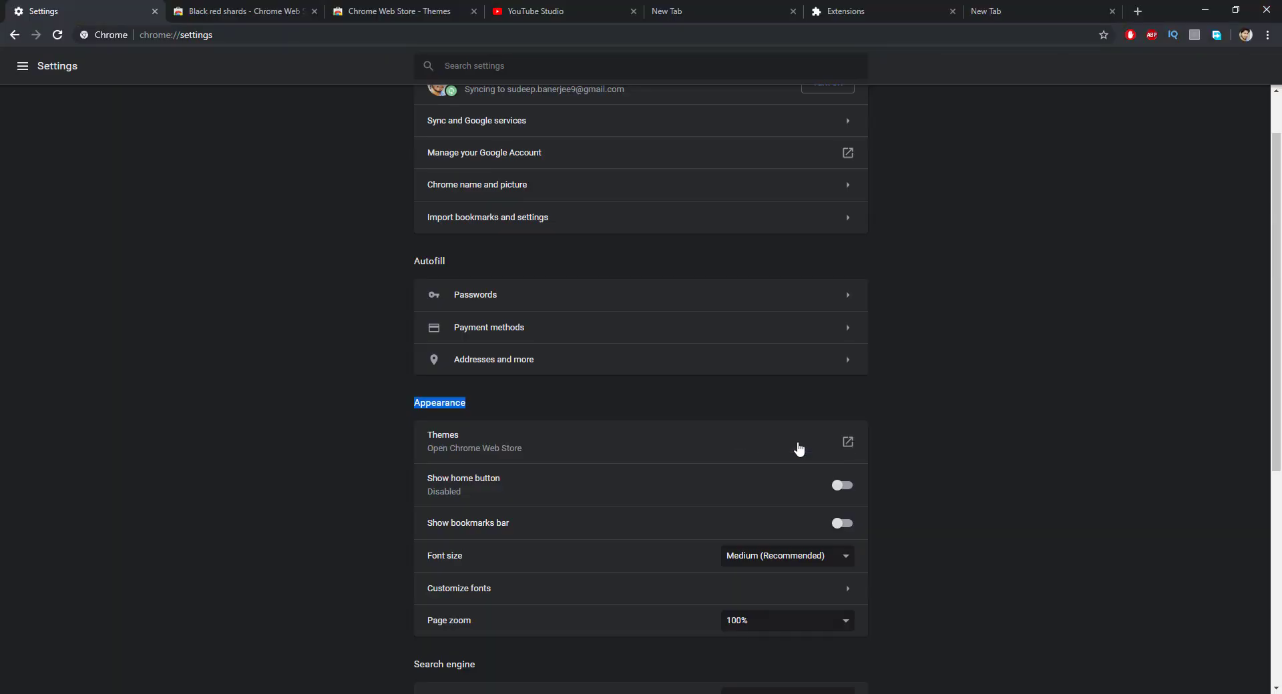
Step: Check the new tab page's background, and look over the Appearance section in the settings again
left_click(1000, 16)
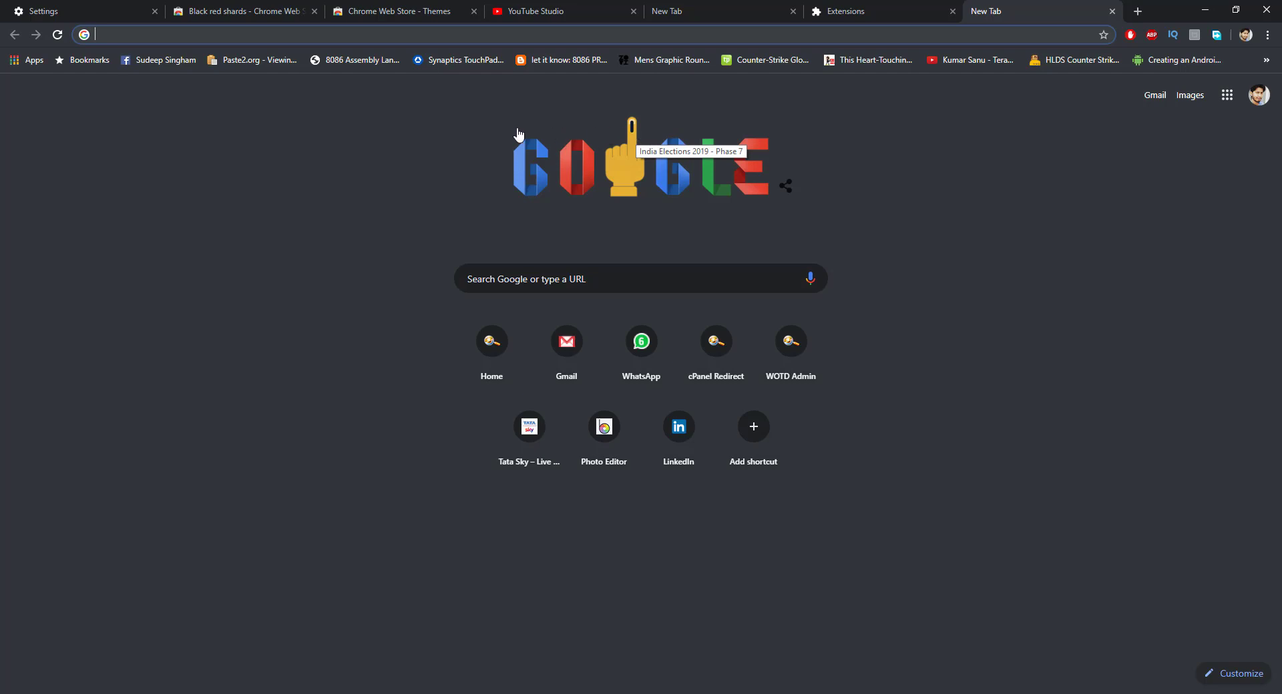
left_click(121, 20)
left_click_drag(477, 405, 413, 404)
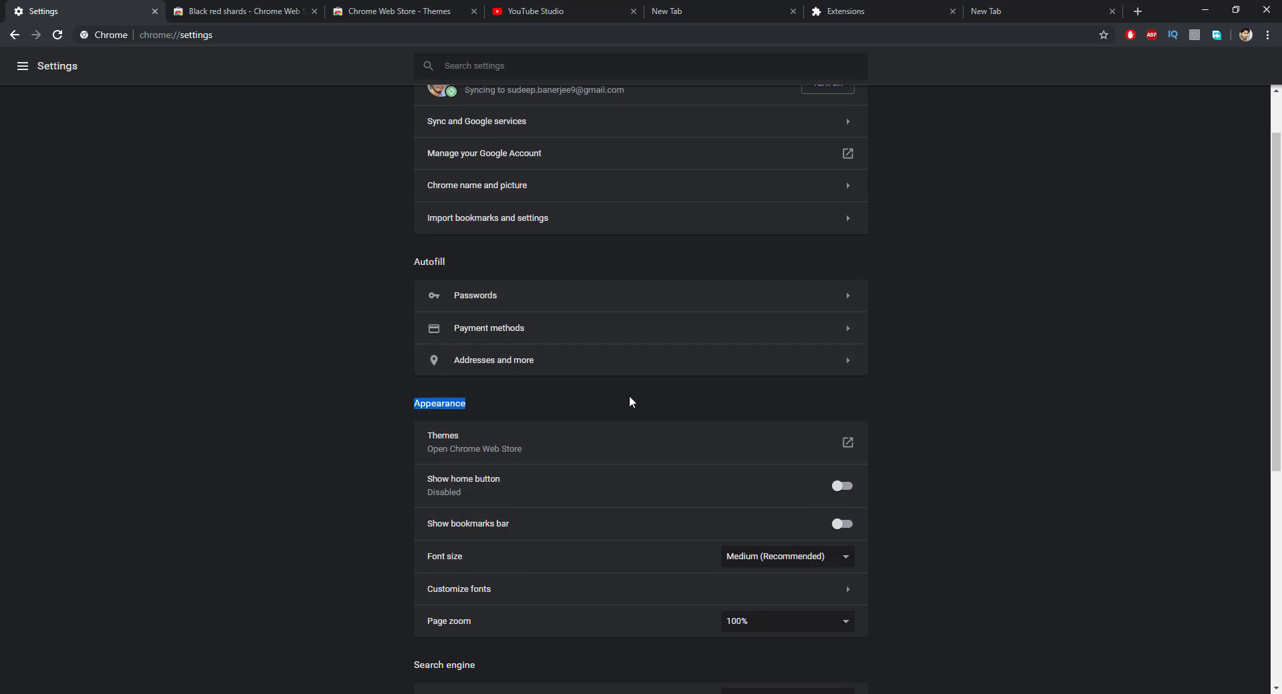
scroll(1155, 415, "down", 3)
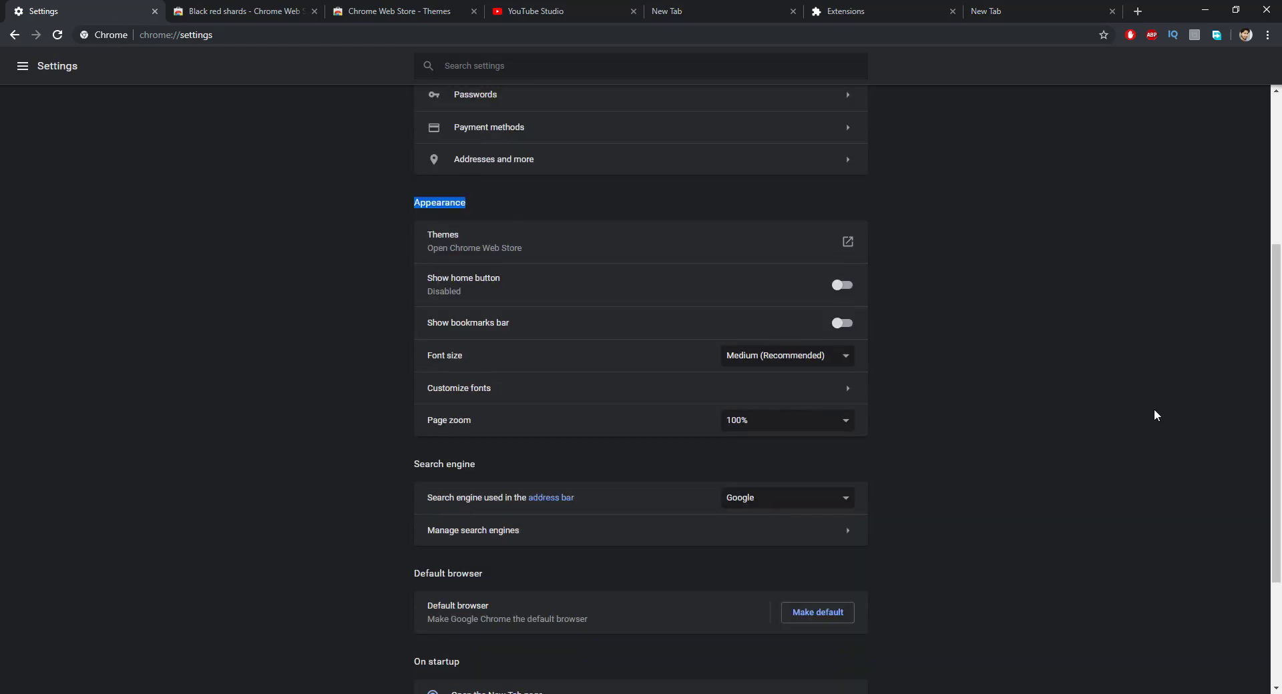